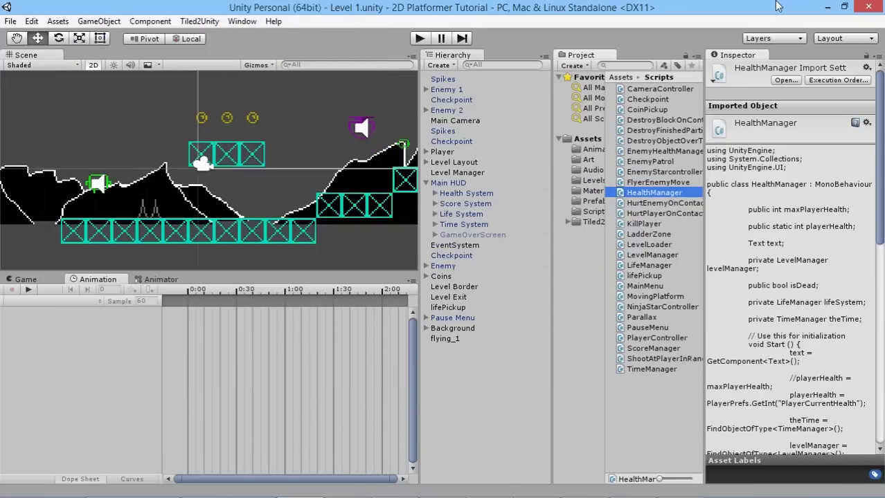
- Zoom the Scene view onto the HUD canvas, switch to the Move tool, and show the Game preview
{"action": "scroll", "coordinate": [216, 154], "scroll_direction": "down", "scroll_amount": 5}
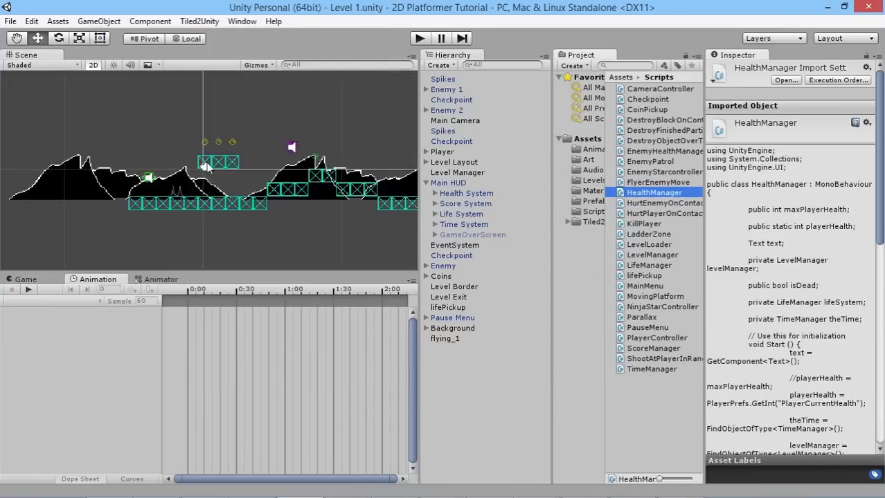
{"action": "scroll", "coordinate": [217, 154], "scroll_direction": "down", "scroll_amount": 10}
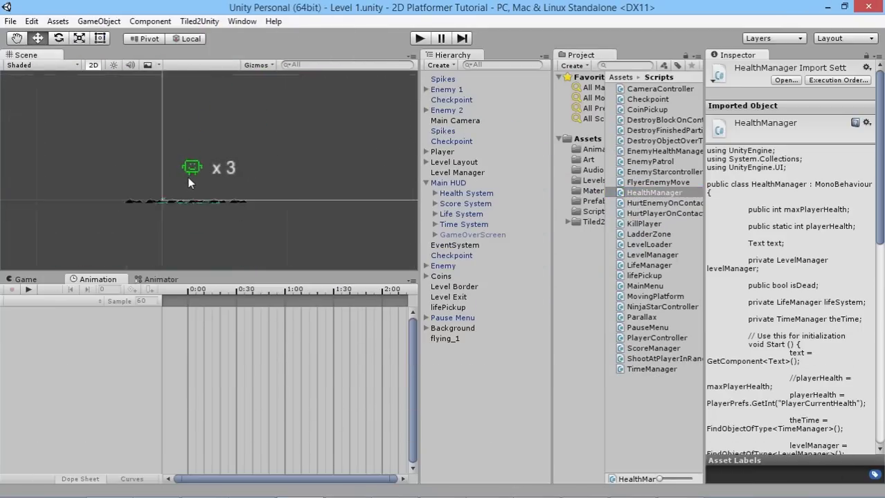
{"action": "scroll", "coordinate": [149, 213], "scroll_direction": "up", "scroll_amount": 5}
{"action": "scroll", "coordinate": [232, 158], "scroll_direction": "down", "scroll_amount": 5}
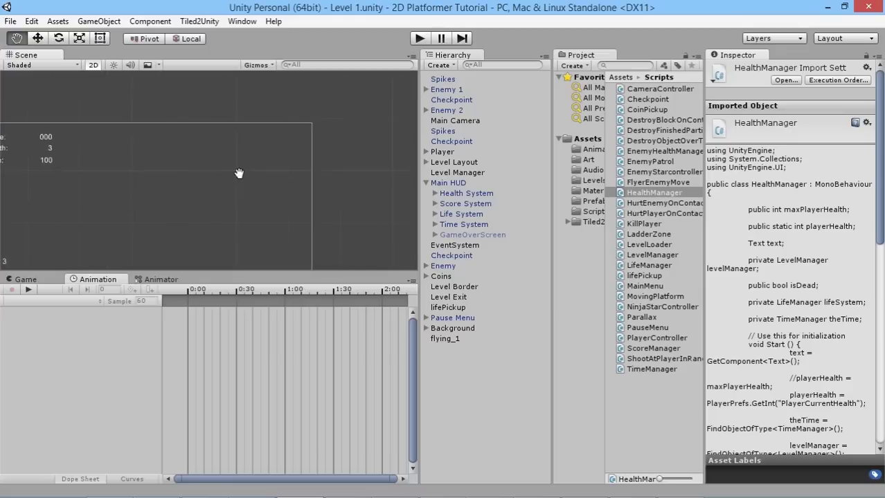
{"action": "scroll", "coordinate": [313, 145], "scroll_direction": "up", "scroll_amount": 5}
{"action": "key", "text": "w"}
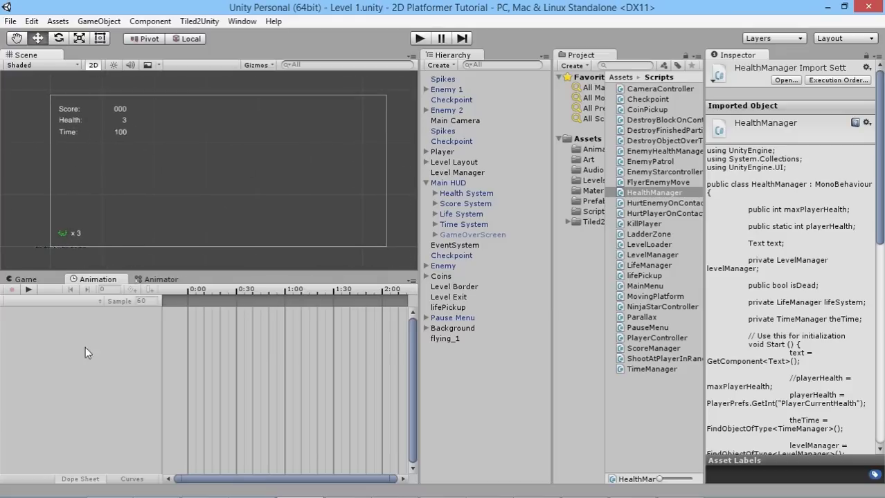
{"action": "left_click", "coordinate": [37, 281]}
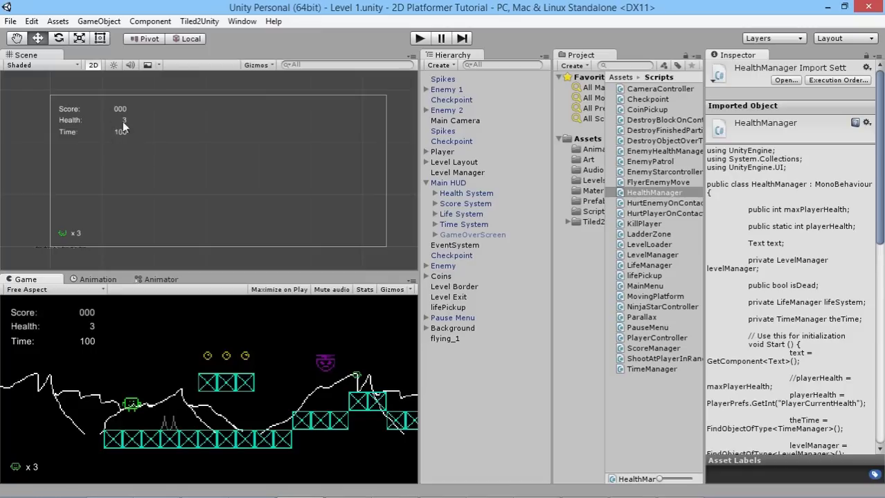
- Anchor the Time System group to the top centre
{"action": "left_click", "coordinate": [458, 226]}
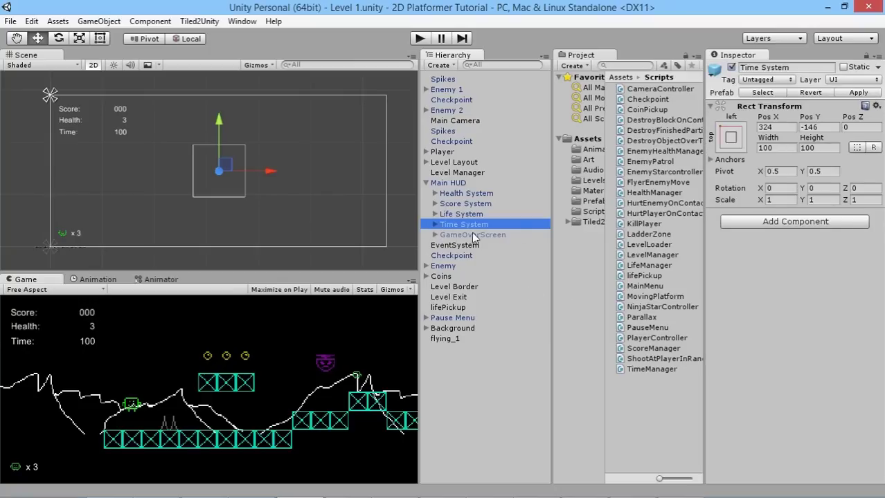
{"action": "left_click", "coordinate": [730, 138]}
{"action": "left_click", "coordinate": [801, 201]}
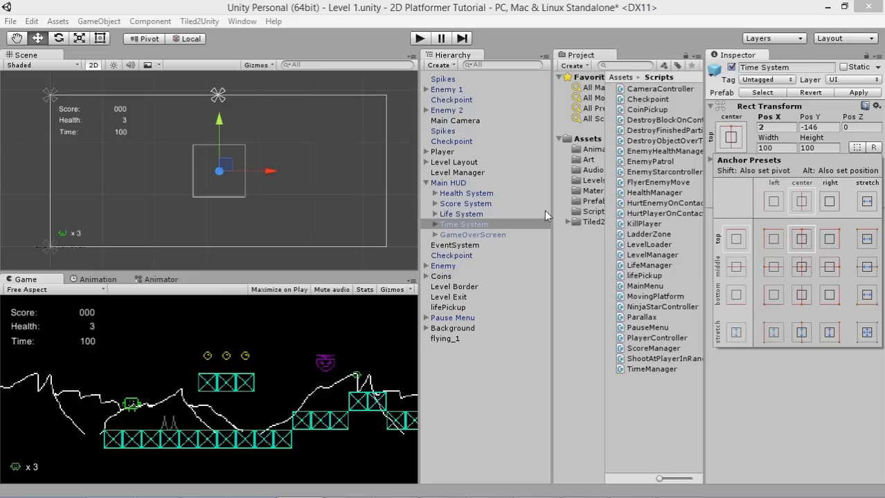
{"action": "left_click", "coordinate": [435, 222]}
- Anchor TimeCounter and TimeTitle top-centre and move them into the HUD's top row at Pos X 0
{"action": "left_click", "coordinate": [436, 225]}
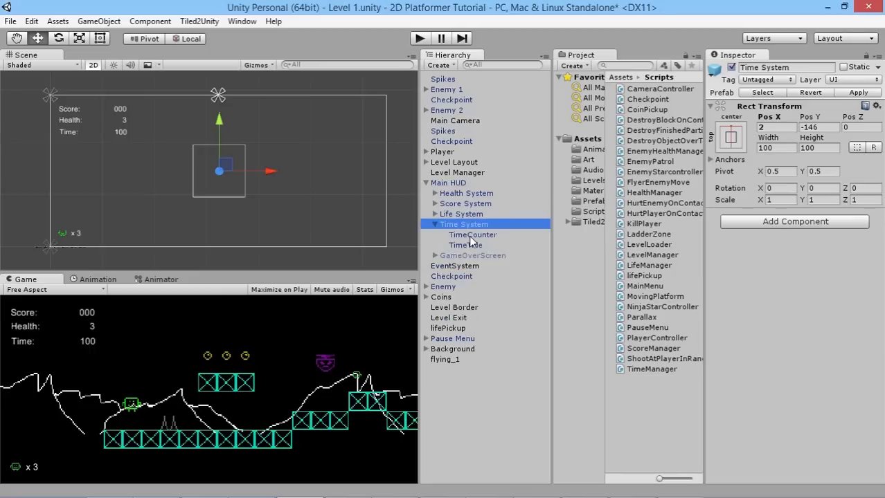
{"action": "left_click", "coordinate": [471, 236]}
{"action": "left_click", "coordinate": [474, 245], "text": "shift"}
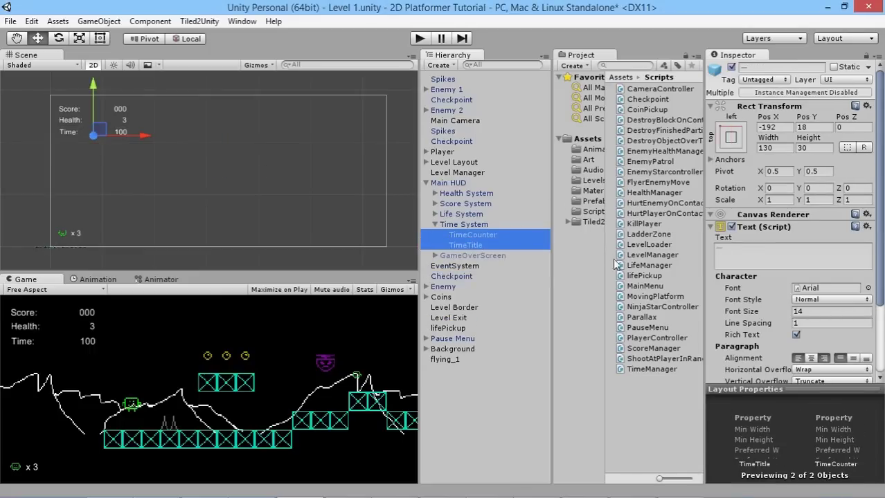
{"action": "left_click", "coordinate": [731, 138]}
{"action": "left_click", "coordinate": [806, 238]}
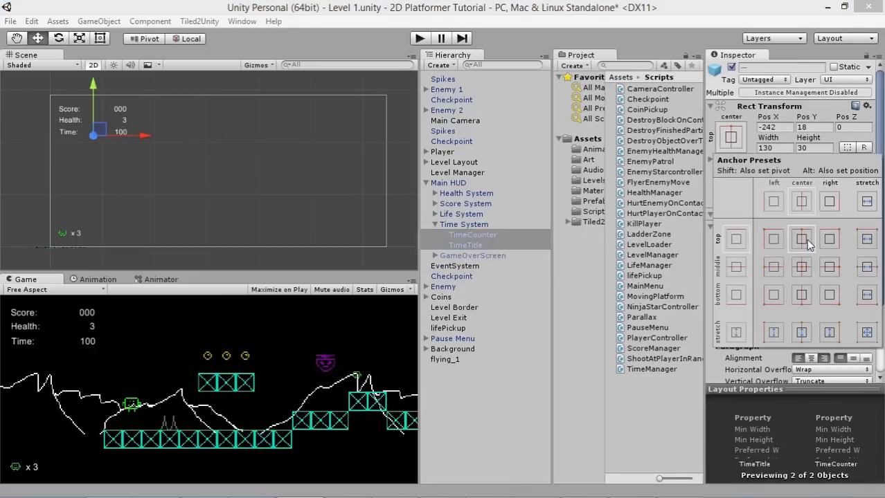
{"action": "left_click", "coordinate": [188, 129]}
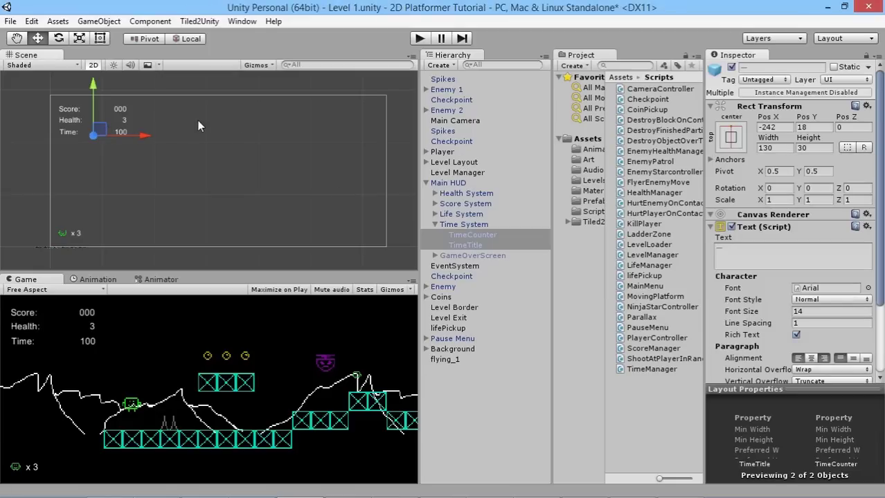
{"action": "left_click_drag", "start_coordinate": [106, 131], "coordinate": [232, 108]}
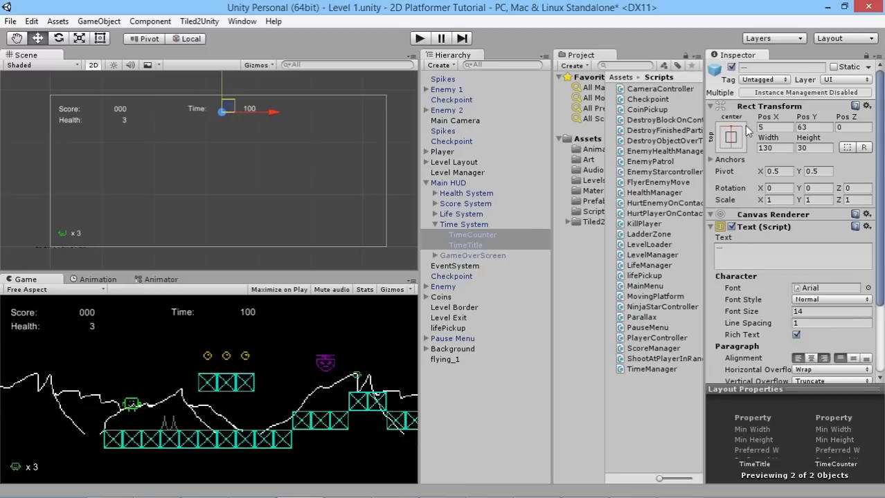
{"action": "left_click", "coordinate": [767, 127]}
{"action": "type", "text": "0"}
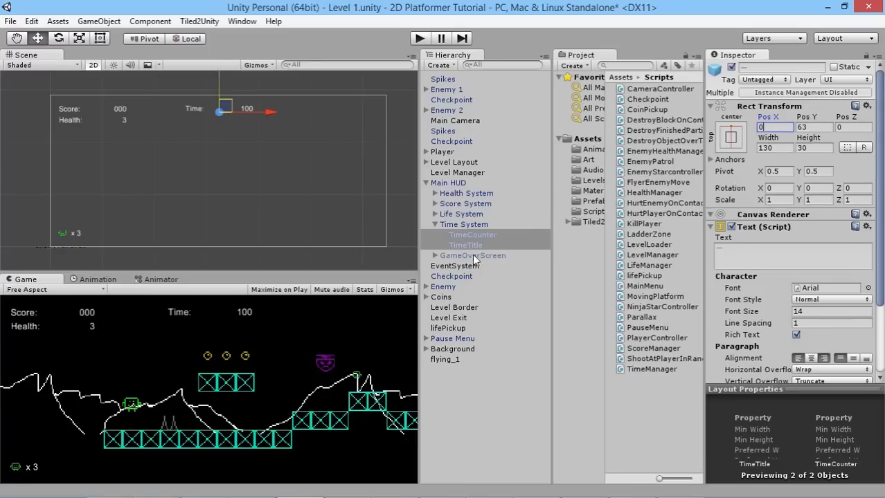
{"action": "left_click", "coordinate": [459, 204]}
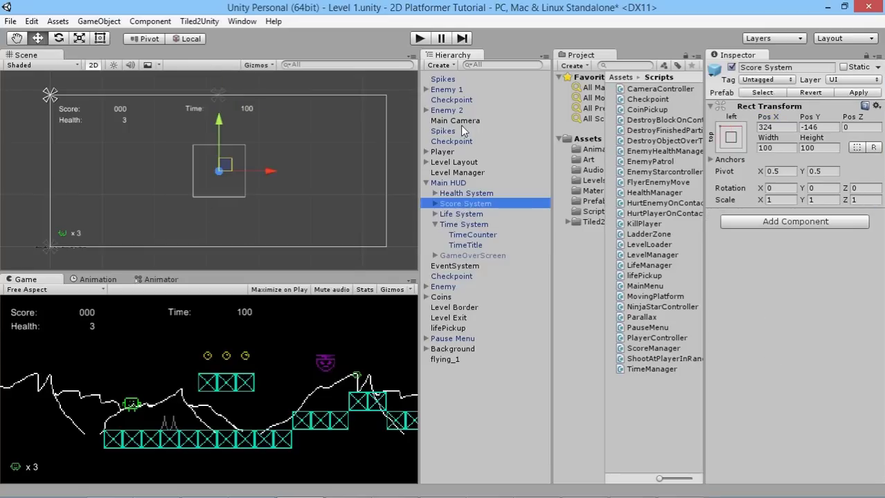
- Anchor the Score System group to the top right
{"action": "left_click", "coordinate": [731, 137]}
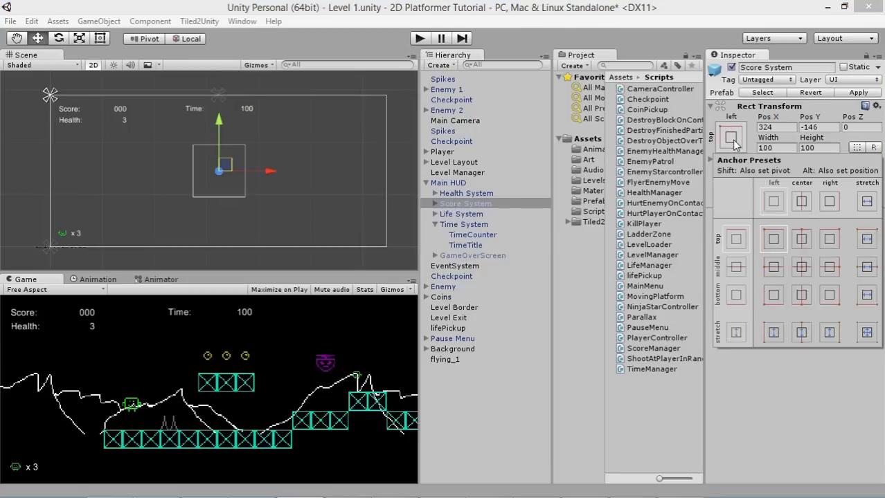
{"action": "left_click", "coordinate": [829, 239]}
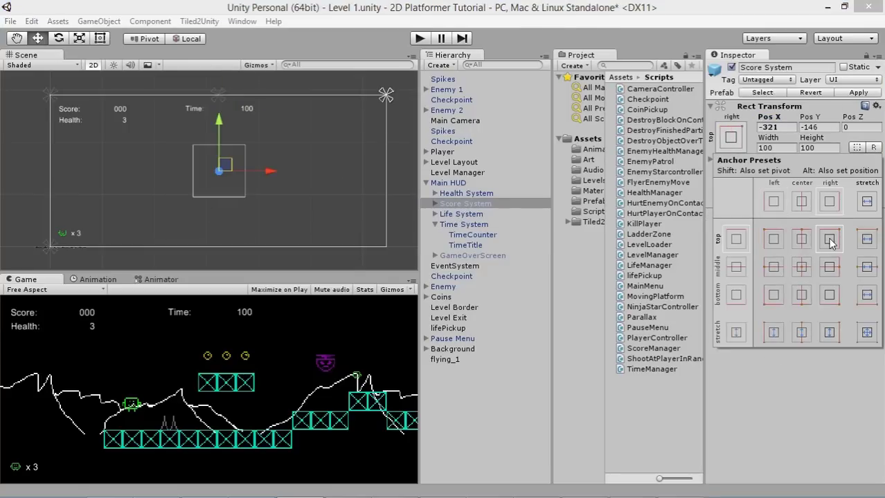
{"action": "left_click", "coordinate": [434, 203]}
{"action": "left_click", "coordinate": [434, 203]}
- Anchor ScoreTitle and ScoreCounter top-right and drag them to the HUD's top-right corner
{"action": "left_click", "coordinate": [467, 213]}
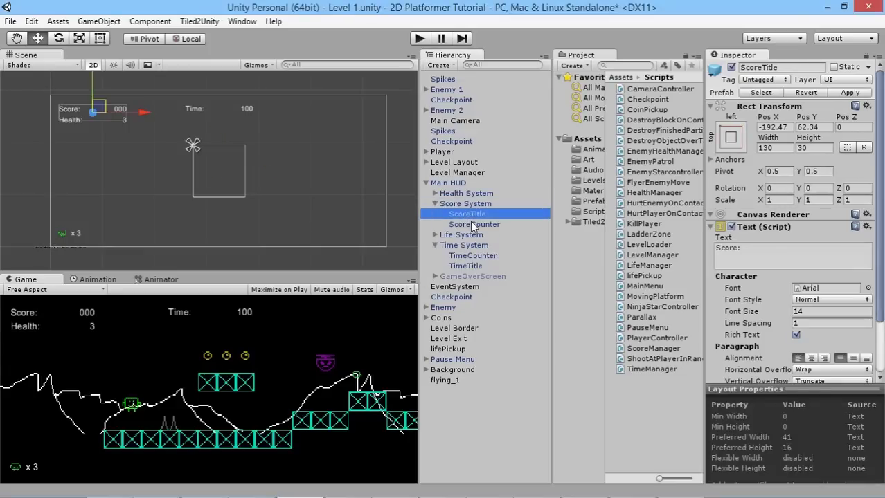
{"action": "left_click", "coordinate": [470, 223], "text": "shift"}
{"action": "left_click", "coordinate": [729, 145]}
{"action": "left_click", "coordinate": [829, 241]}
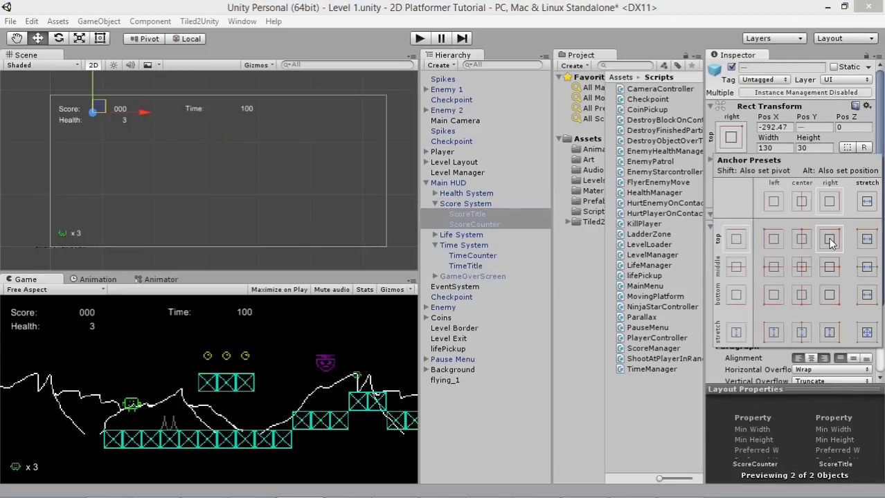
{"action": "left_click", "coordinate": [256, 126]}
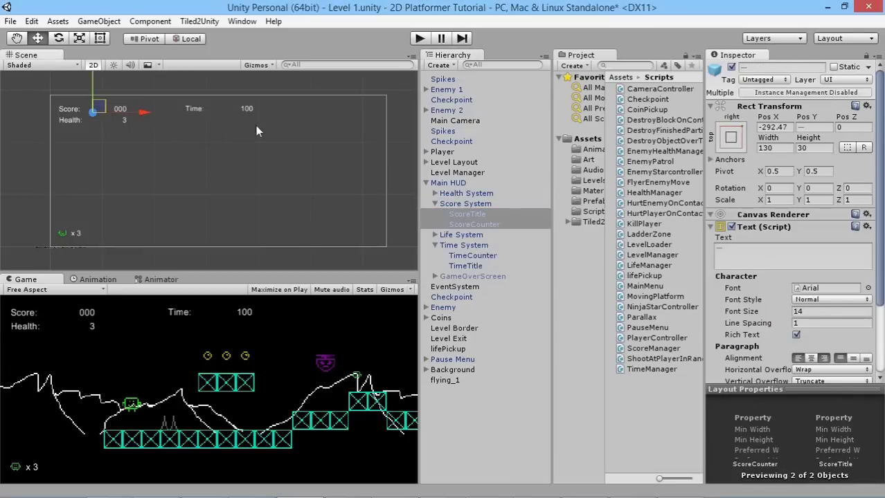
{"action": "left_click_drag", "start_coordinate": [153, 119], "coordinate": [388, 112]}
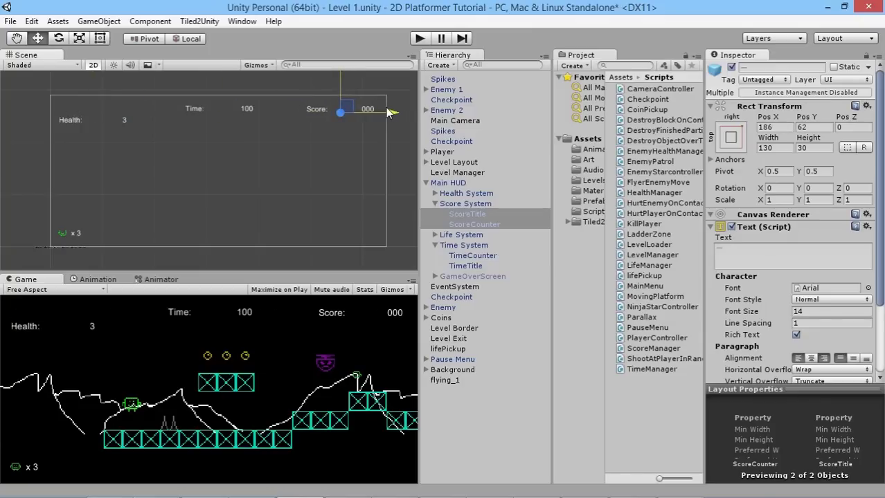
{"action": "left_click", "coordinate": [435, 235]}
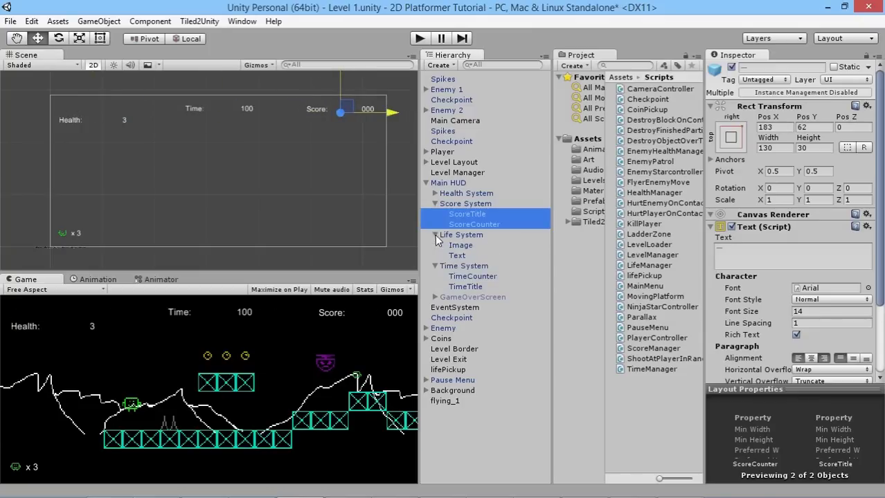
{"action": "left_click", "coordinate": [435, 235]}
{"action": "left_click", "coordinate": [457, 193]}
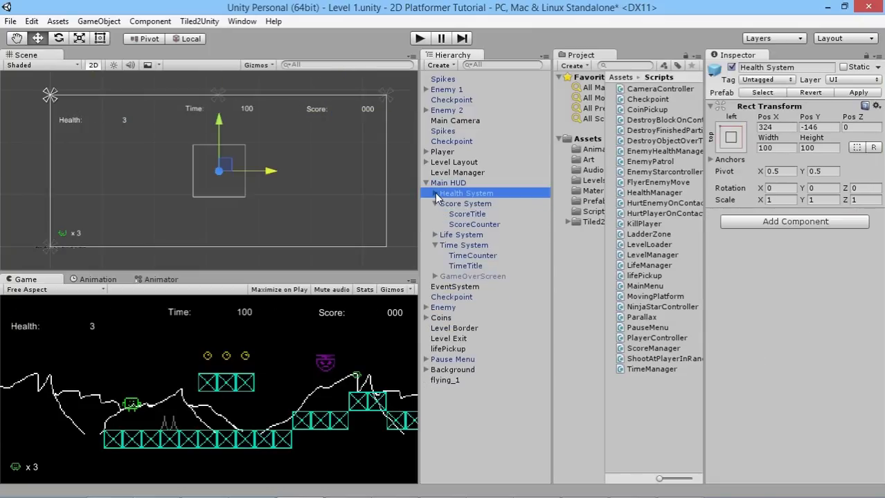
- Raise HealthCounter and HealthTitle into the HUD's top row at Pos Y 61
{"action": "left_click", "coordinate": [435, 193]}
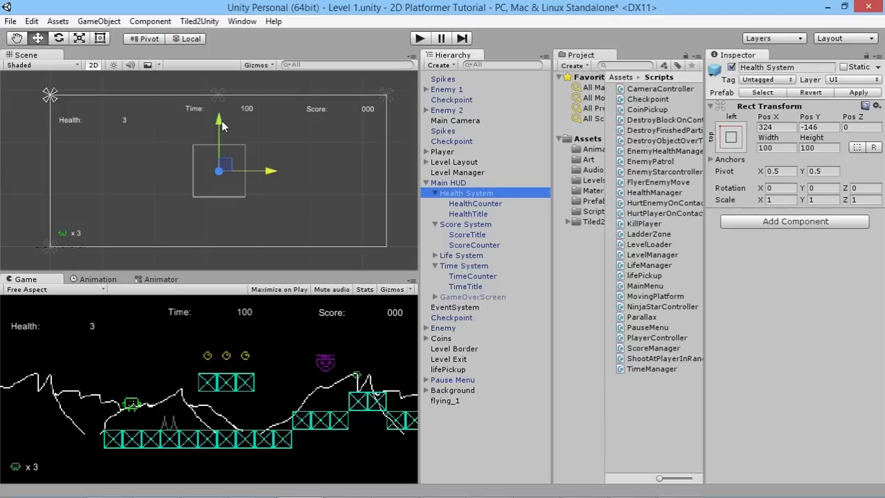
{"action": "left_click_drag", "start_coordinate": [222, 121], "coordinate": [223, 109]}
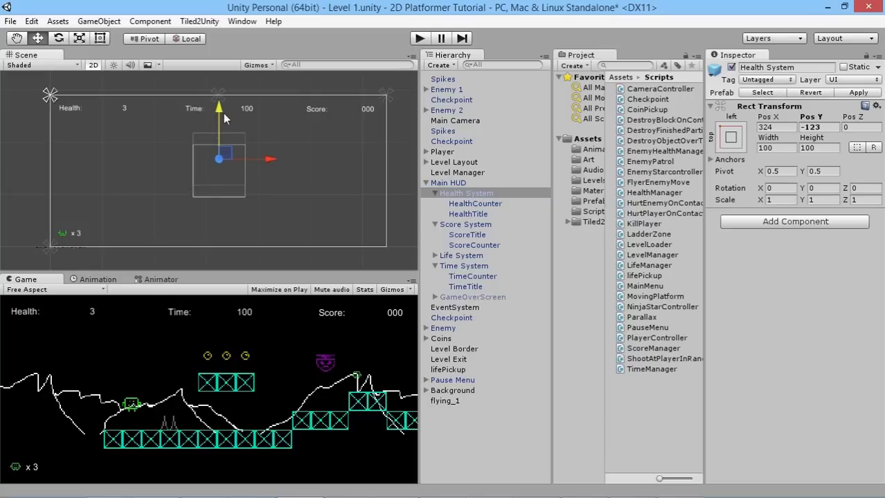
{"action": "key", "text": "ctrl+z"}
{"action": "left_click", "coordinate": [456, 204]}
{"action": "left_click", "coordinate": [468, 214], "text": "shift"}
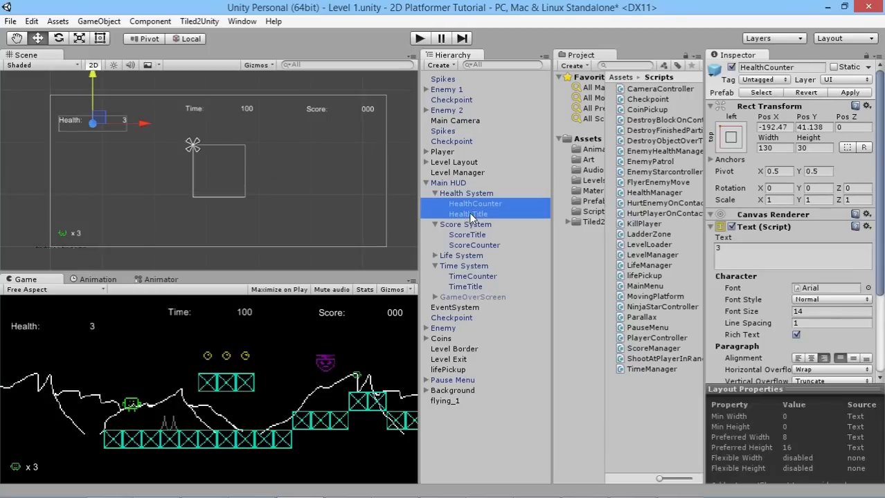
{"action": "left_click_drag", "start_coordinate": [94, 78], "coordinate": [94, 65]}
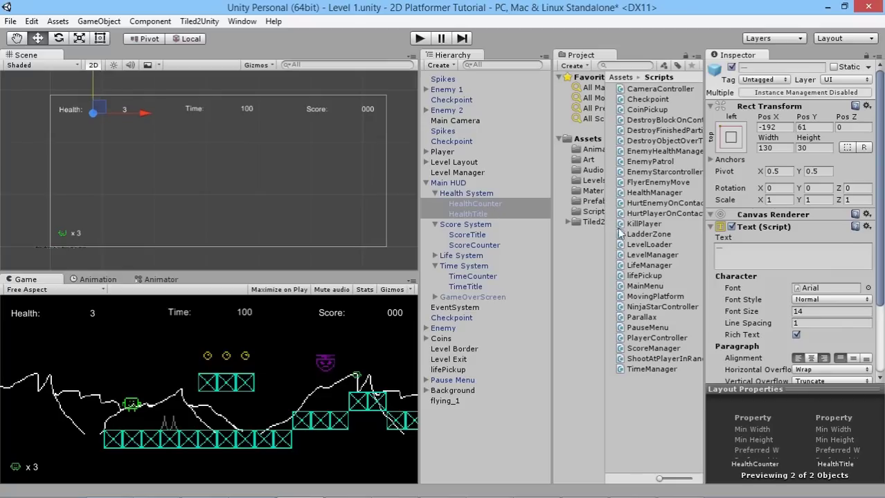
{"action": "scroll", "coordinate": [796, 337], "scroll_direction": "down", "scroll_amount": 3}
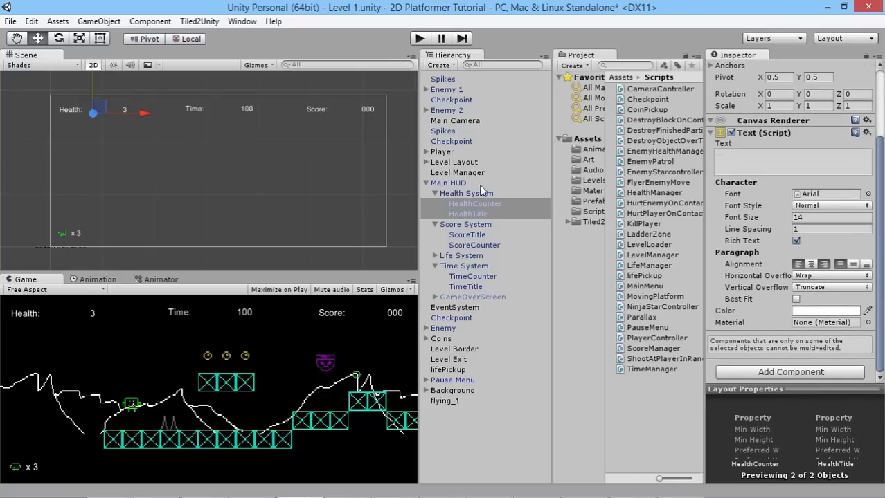
- Deactivate the HealthCounter object in the Inspector
{"action": "left_click", "coordinate": [475, 204]}
{"action": "scroll", "coordinate": [774, 273], "scroll_direction": "down", "scroll_amount": 1}
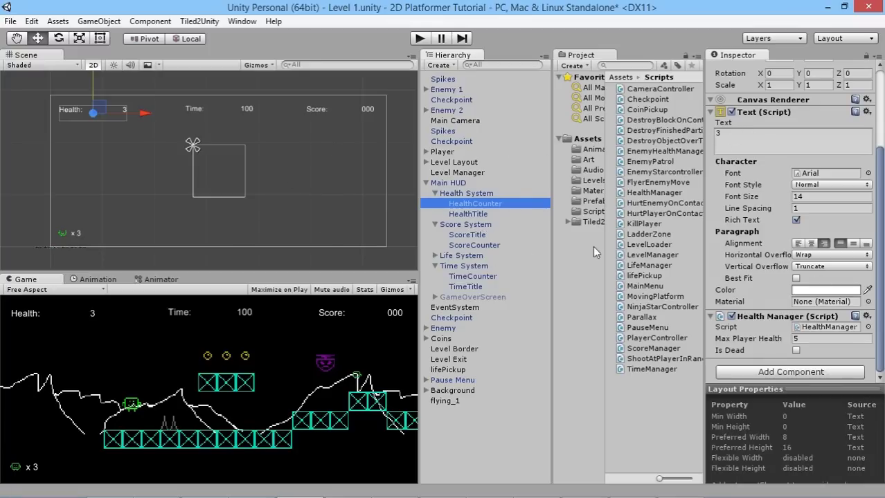
{"action": "scroll", "coordinate": [730, 136], "scroll_direction": "up", "scroll_amount": 5}
{"action": "left_click", "coordinate": [732, 67]}
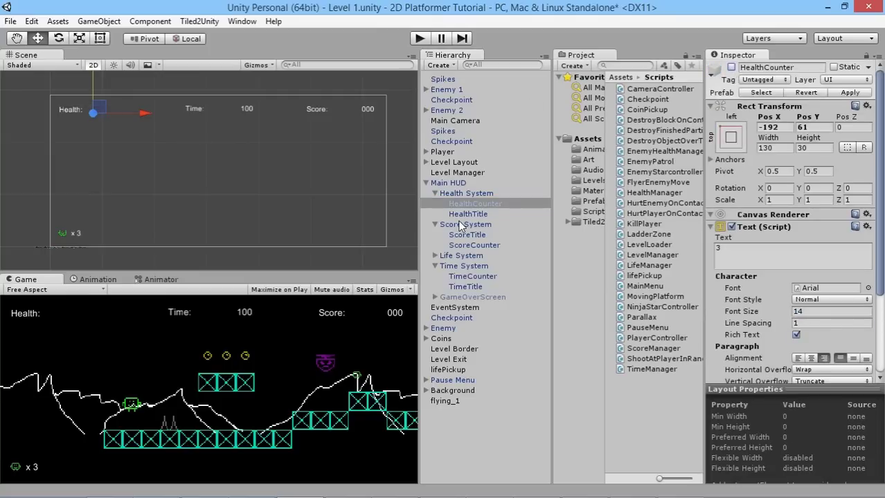
{"action": "left_click", "coordinate": [464, 195]}
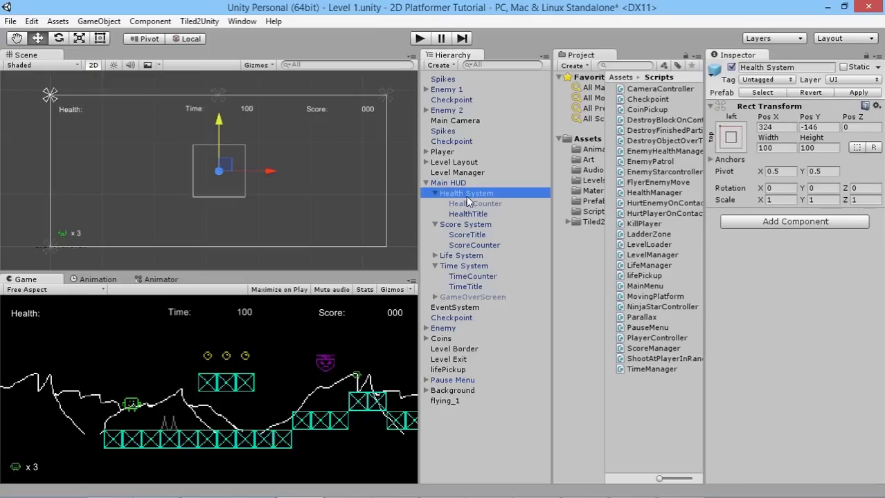
- Add a UI Slider under Health System and test its Value control
{"action": "right_click", "coordinate": [469, 195]}
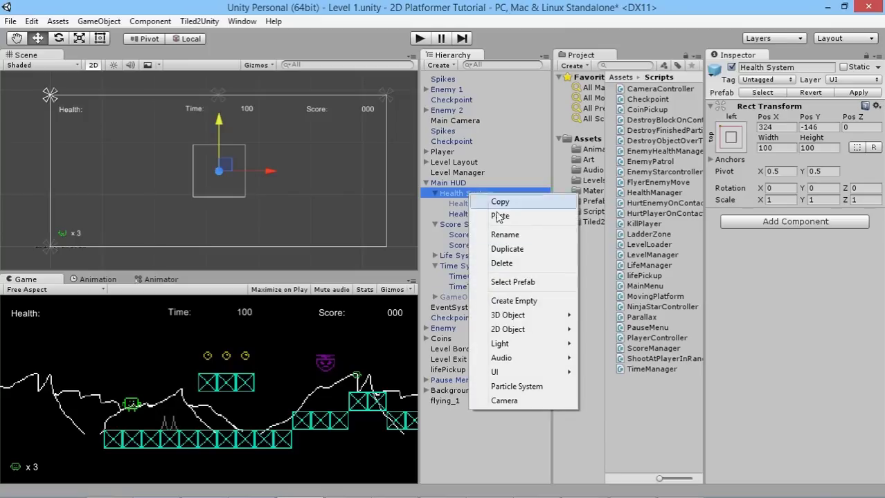
{"action": "mouse_move", "coordinate": [518, 371]}
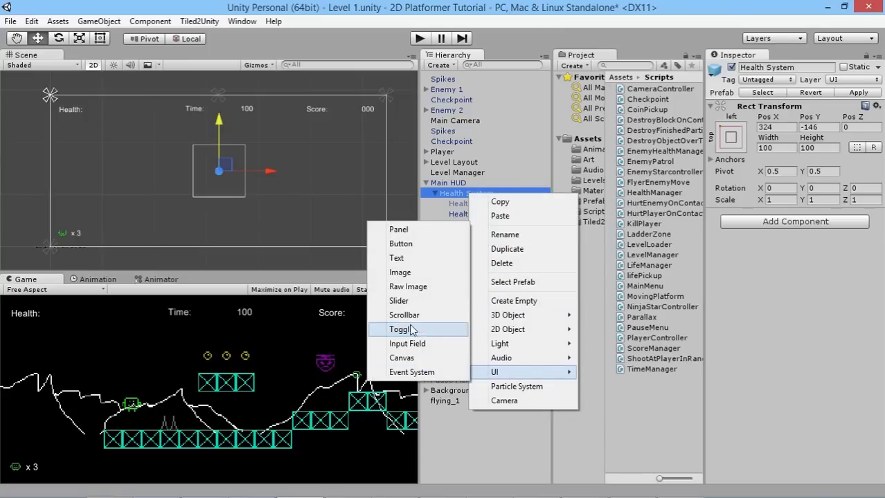
{"action": "left_click", "coordinate": [399, 300]}
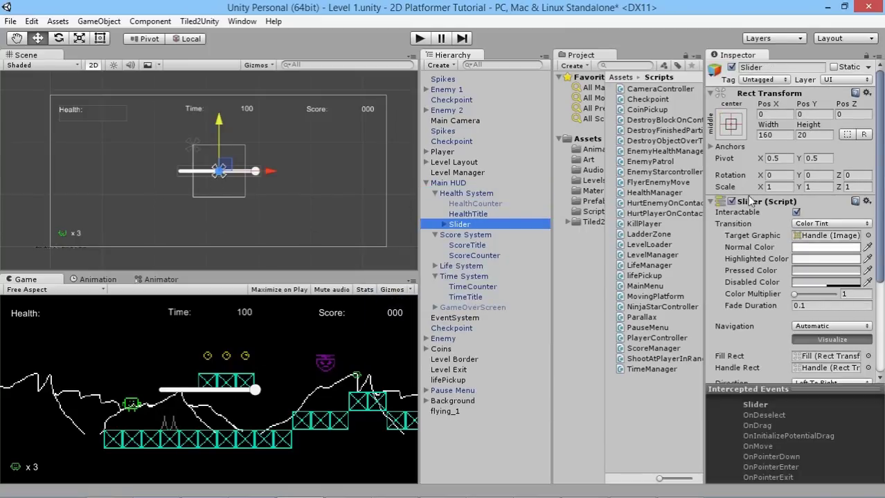
{"action": "scroll", "coordinate": [726, 277], "scroll_direction": "down", "scroll_amount": 3}
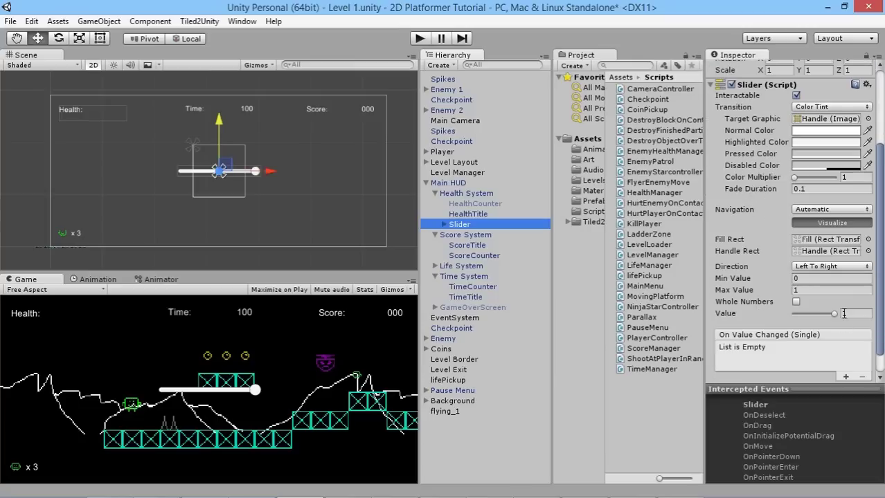
{"action": "left_click_drag", "start_coordinate": [834, 313], "coordinate": [810, 317]}
{"action": "mouse_move", "coordinate": [809, 316]}
{"action": "left_mouse_down"}
{"action": "mouse_move", "coordinate": [801, 320]}
{"action": "mouse_move", "coordinate": [830, 321]}
{"action": "mouse_move", "coordinate": [819, 320]}
{"action": "left_mouse_up"}
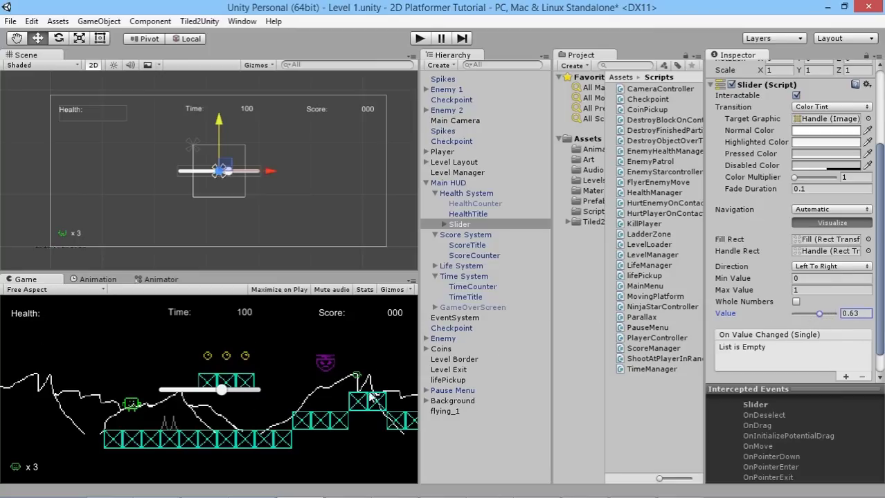
- Set the slider's Max Value to 5 with Whole Numbers, and its Value to 5
{"action": "left_click", "coordinate": [800, 290]}
{"action": "type", "text": "5"}
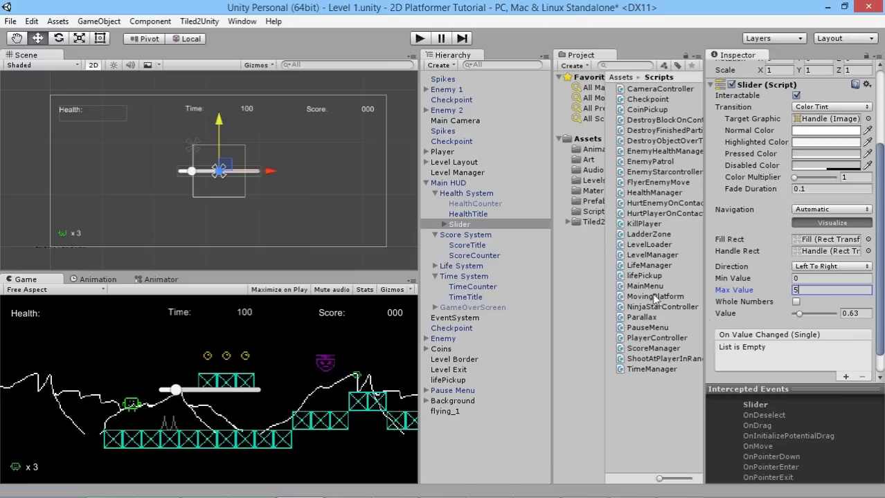
{"action": "left_click", "coordinate": [796, 303]}
{"action": "left_click_drag", "start_coordinate": [800, 314], "coordinate": [841, 315]}
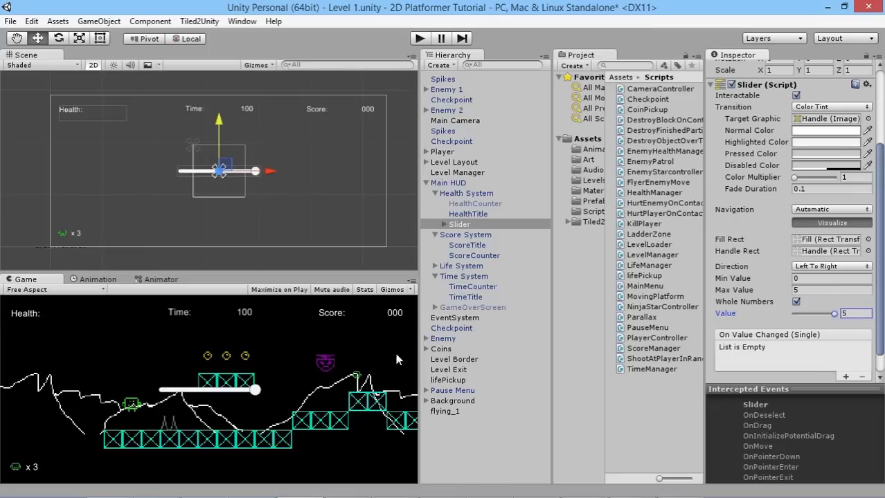
{"action": "scroll", "coordinate": [274, 177], "scroll_direction": "up", "scroll_amount": 5}
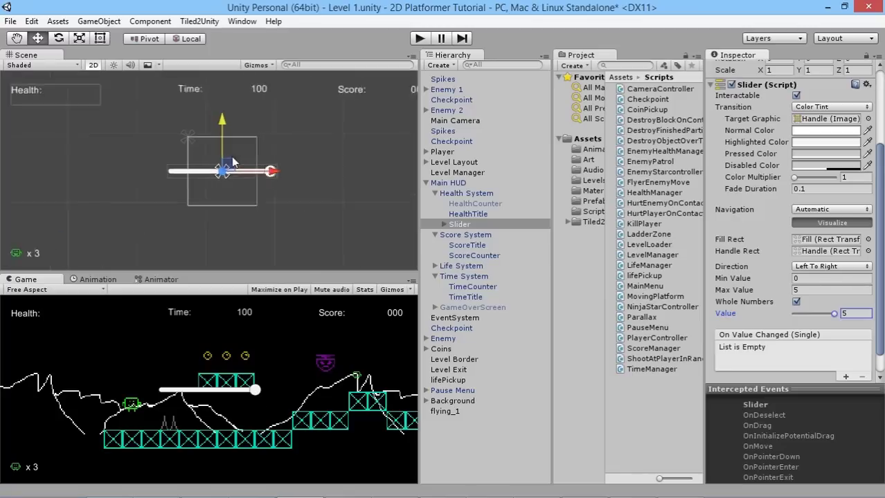
{"action": "middle_click_drag", "start_coordinate": [293, 204], "coordinate": [247, 197]}
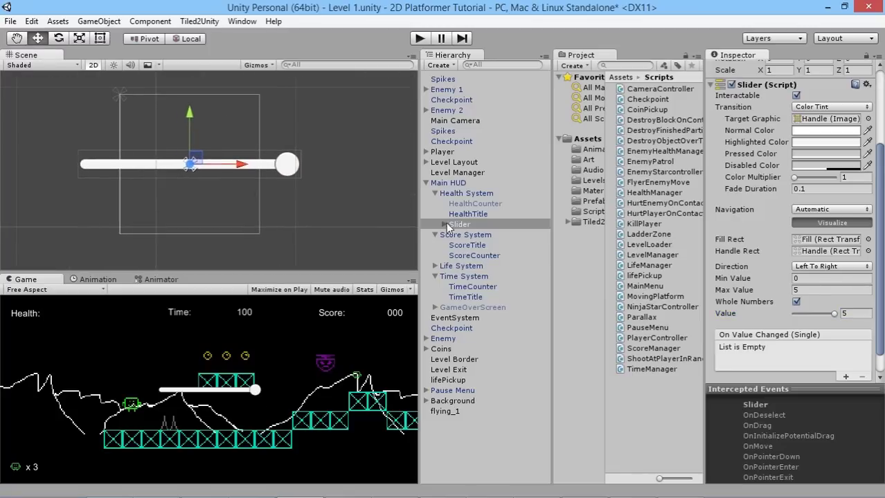
{"action": "left_click", "coordinate": [444, 225]}
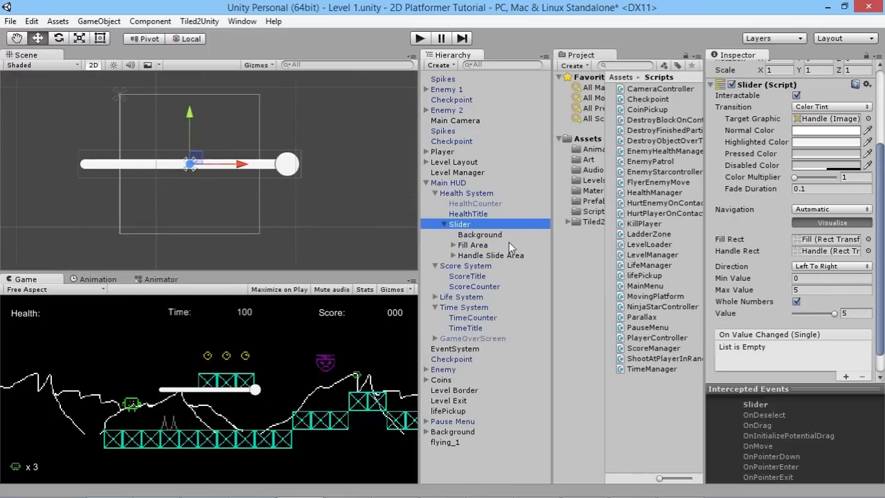
{"action": "left_click", "coordinate": [481, 256]}
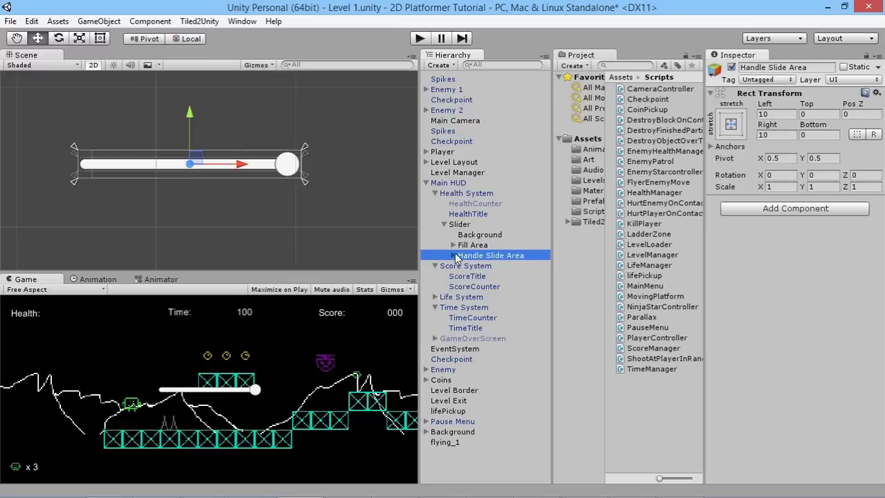
- Delete the Handle knob from the slider's Handle Slide Area
{"action": "left_click", "coordinate": [454, 255]}
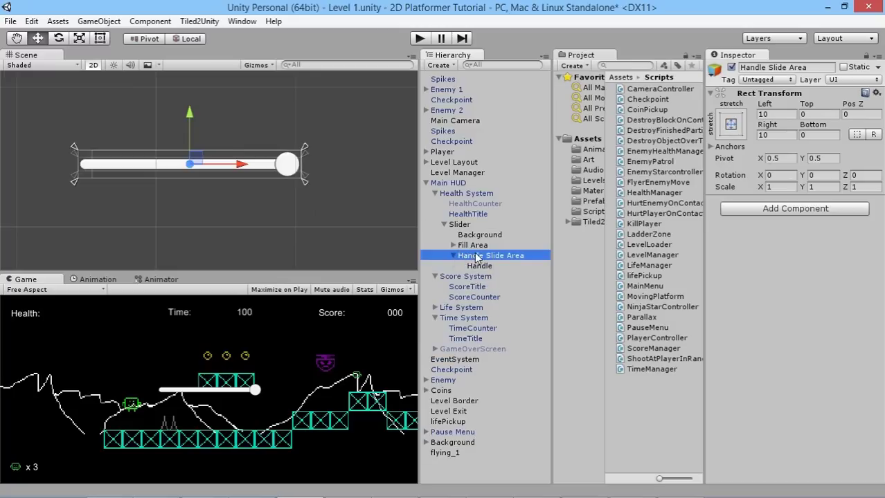
{"action": "left_click", "coordinate": [479, 267]}
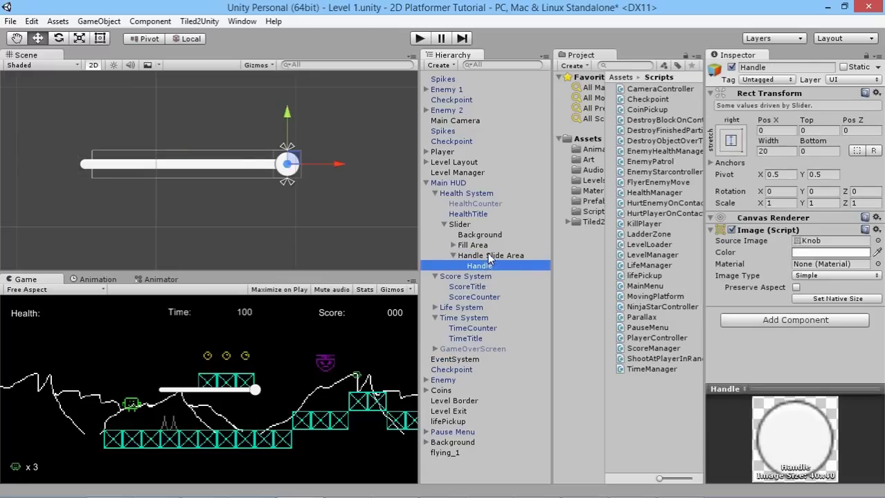
{"action": "left_click", "coordinate": [488, 257]}
{"action": "left_click", "coordinate": [484, 269]}
{"action": "key", "text": "Delete"}
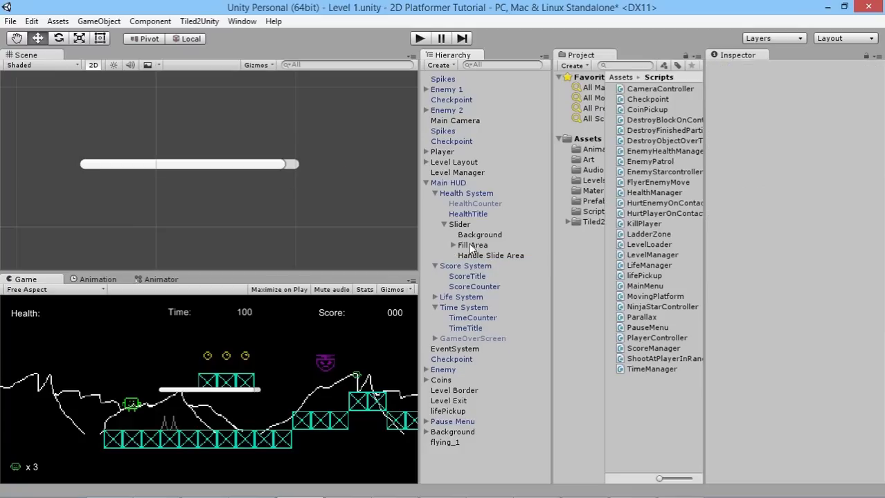
{"action": "left_click", "coordinate": [468, 247]}
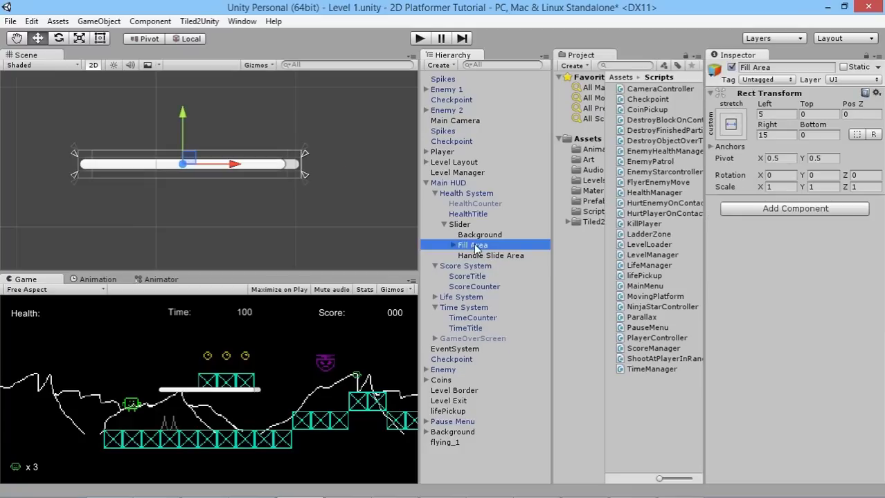
{"action": "left_click", "coordinate": [453, 245]}
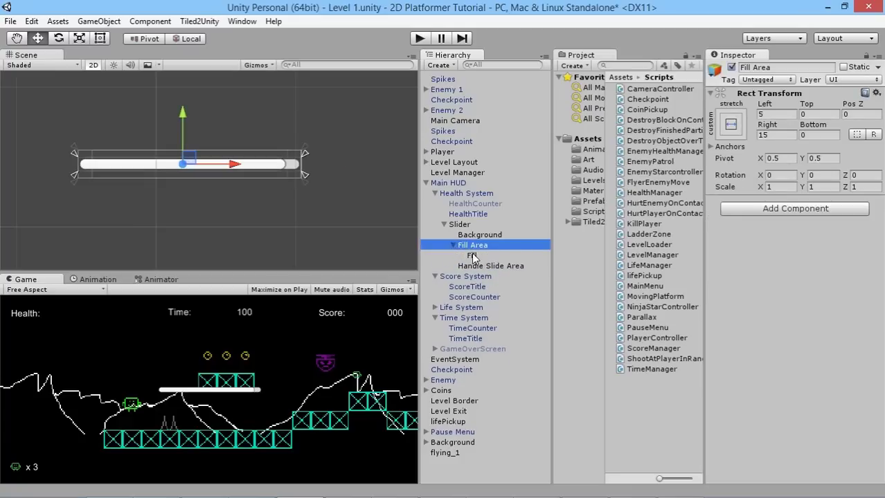
{"action": "left_click", "coordinate": [473, 256]}
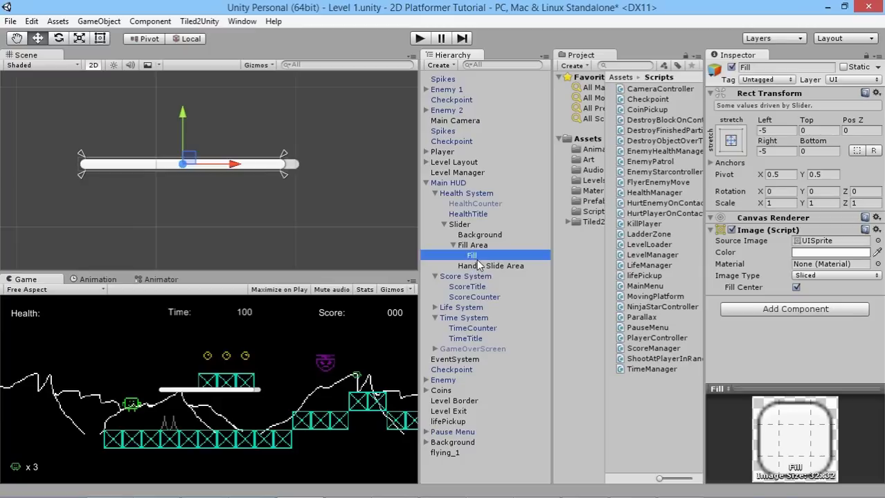
- Delete the Handle Slide Area, then undo to restore it
{"action": "left_click", "coordinate": [478, 266]}
{"action": "key", "text": "Delete"}
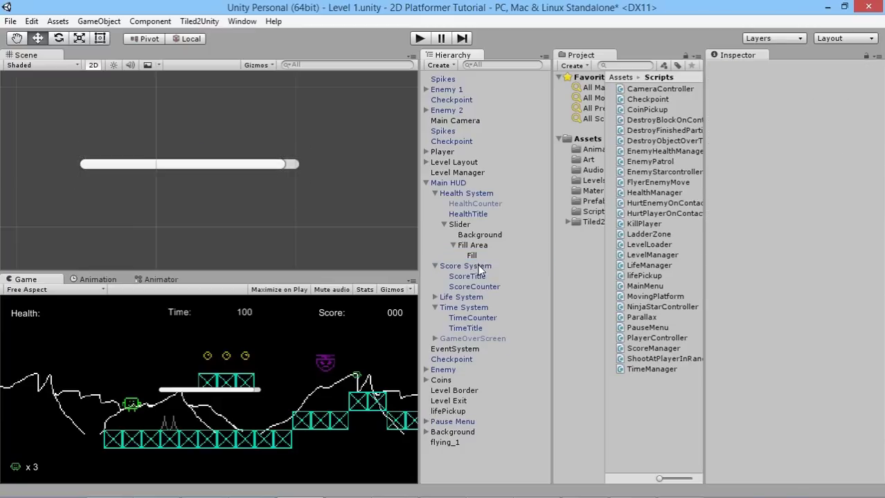
{"action": "left_click", "coordinate": [479, 235]}
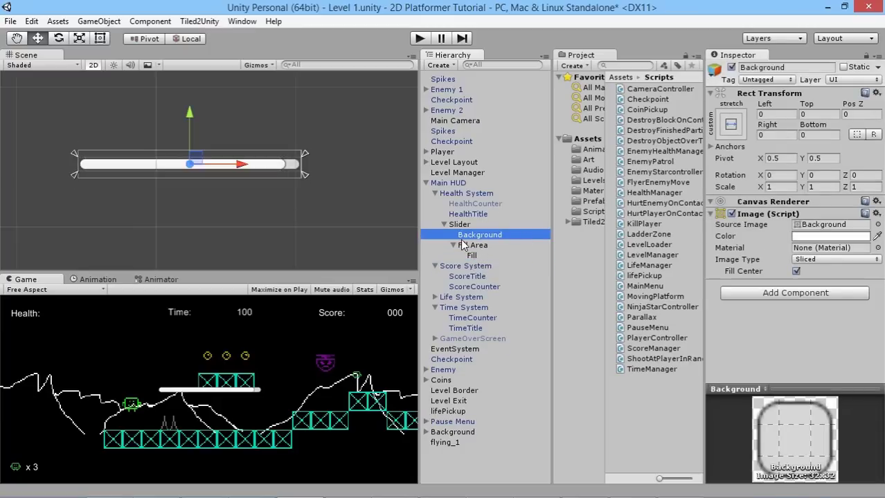
{"action": "key", "text": "ctrl+z"}
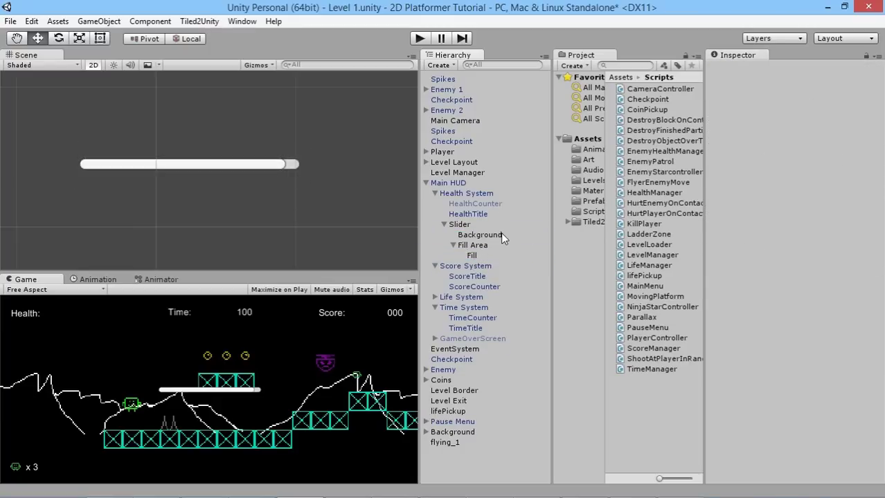
{"action": "key", "text": "ctrl+z"}
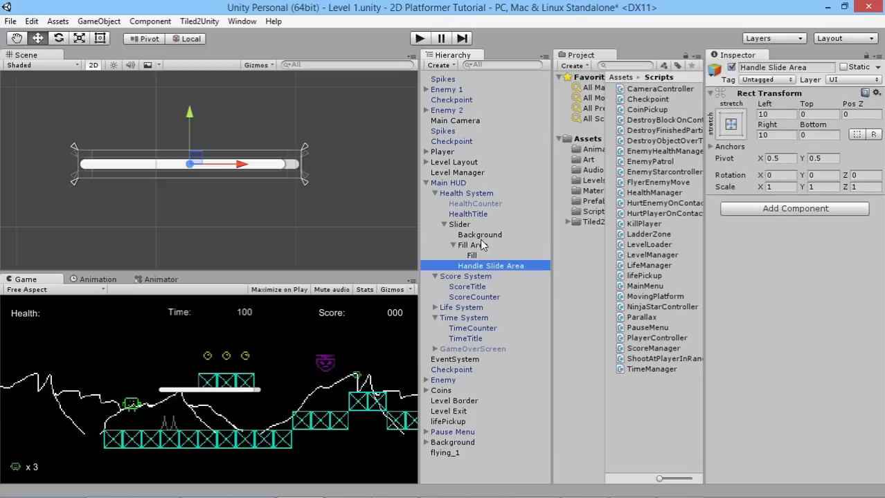
{"action": "left_click", "coordinate": [480, 238]}
{"action": "left_click", "coordinate": [476, 267]}
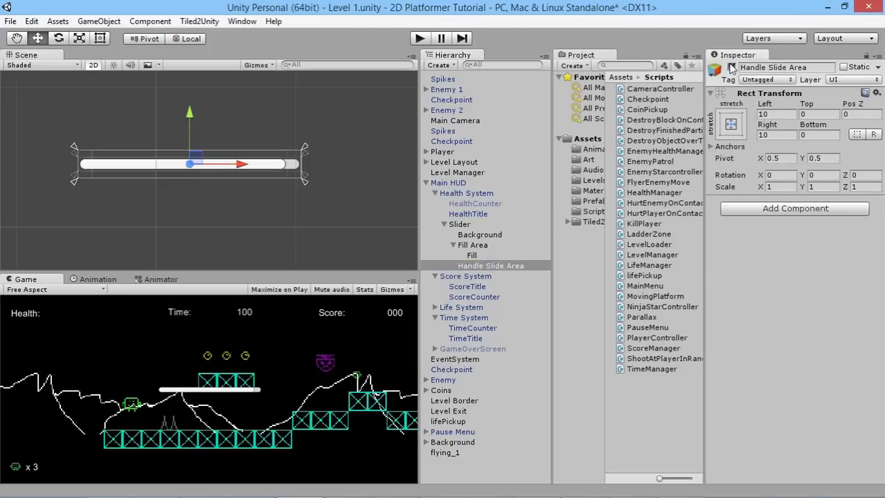
{"action": "left_click", "coordinate": [493, 255]}
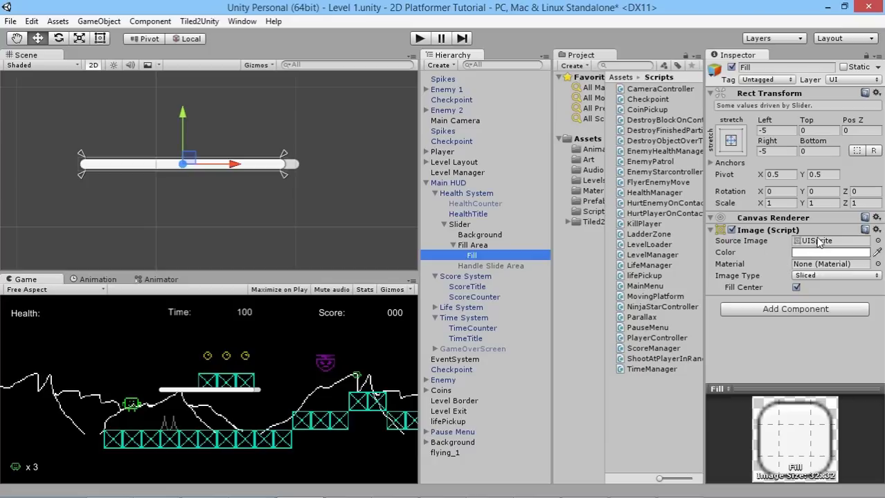
- Remove the Fill's source sprite and colour it bright green (R 33, G 223, B 42)
{"action": "left_click", "coordinate": [821, 252]}
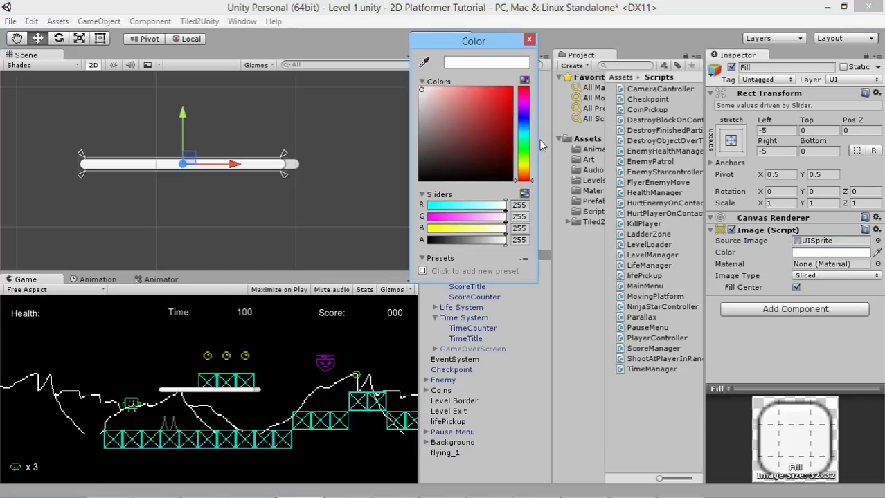
{"action": "left_click", "coordinate": [529, 40]}
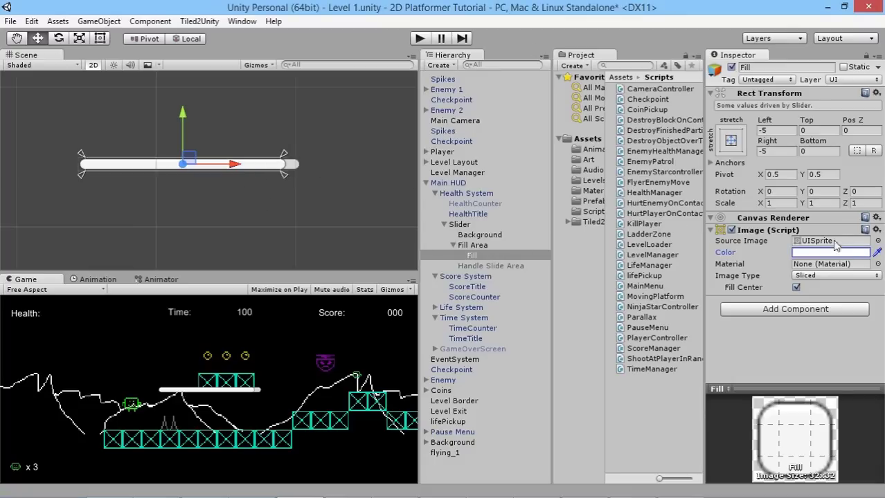
{"action": "left_click", "coordinate": [877, 241]}
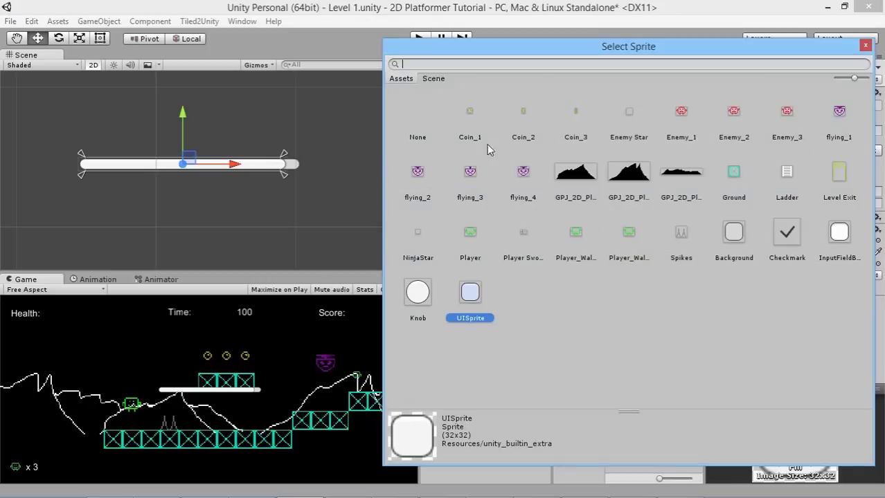
{"action": "left_click", "coordinate": [417, 117]}
{"action": "left_click", "coordinate": [864, 45]}
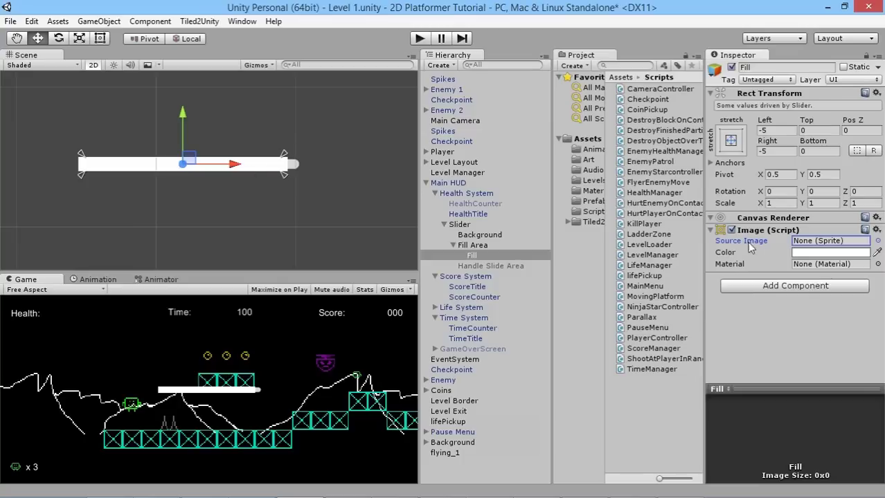
{"action": "left_click", "coordinate": [841, 252]}
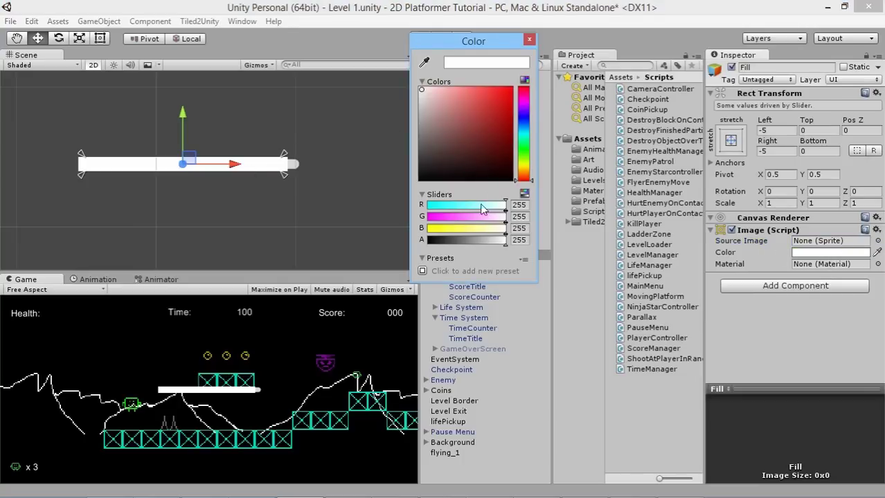
{"action": "left_click", "coordinate": [527, 150]}
{"action": "left_click_drag", "start_coordinate": [450, 117], "coordinate": [511, 90]}
{"action": "left_click", "coordinate": [529, 40]}
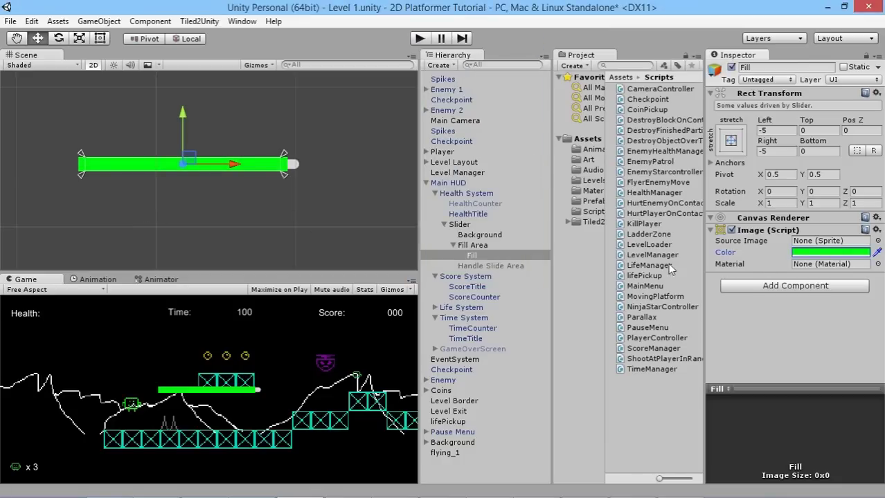
{"action": "left_click", "coordinate": [485, 236]}
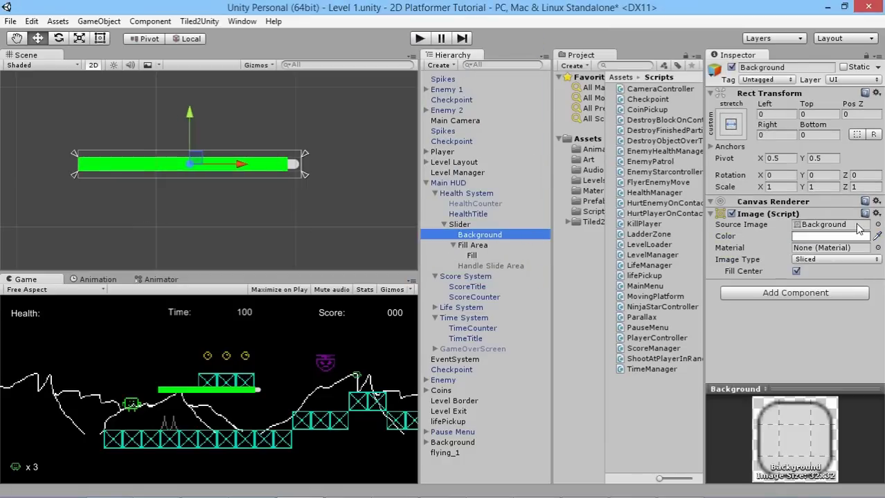
- Clear the Background's source sprite and set its colour to pure red (255, 0, 0)
{"action": "left_click", "coordinate": [877, 225]}
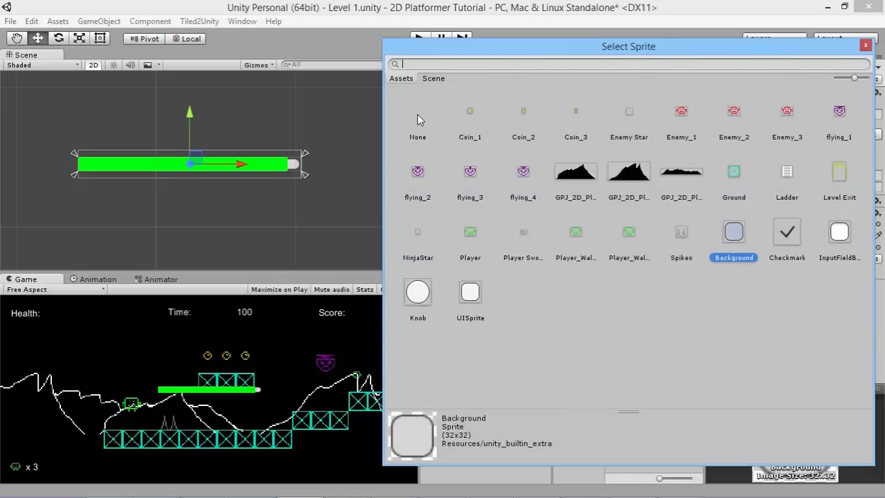
{"action": "left_click", "coordinate": [865, 46]}
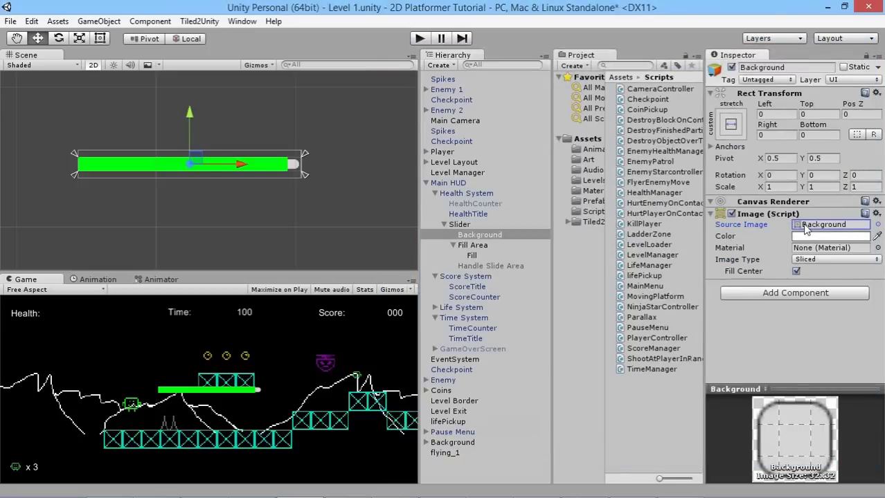
{"action": "left_click", "coordinate": [877, 225]}
{"action": "left_click", "coordinate": [417, 123]}
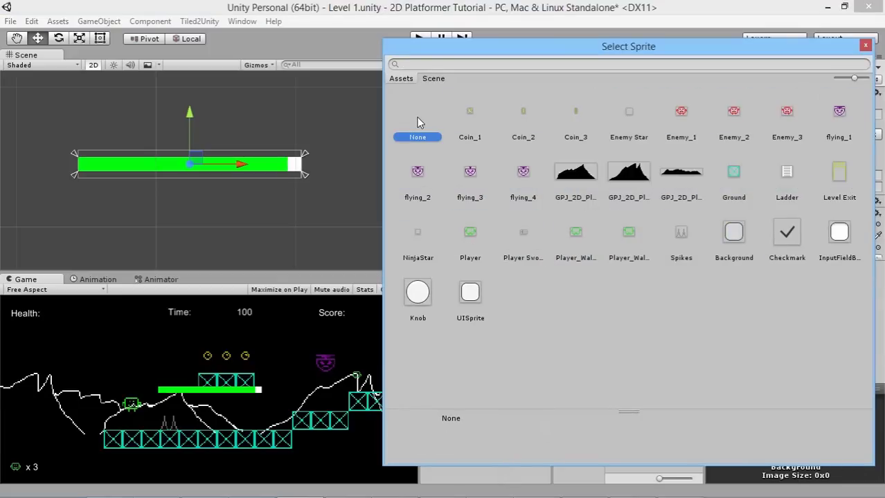
{"action": "left_click", "coordinate": [865, 46]}
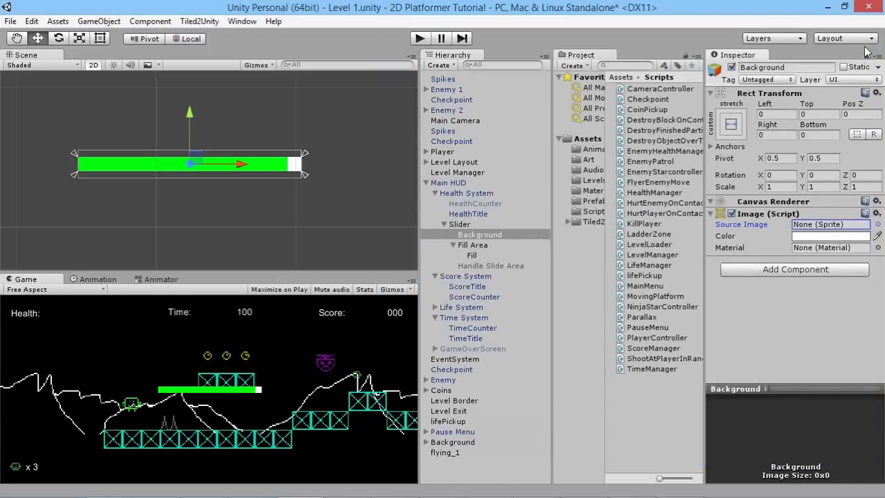
{"action": "left_click", "coordinate": [841, 236]}
{"action": "mouse_move", "coordinate": [491, 130]}
{"action": "left_mouse_down"}
{"action": "mouse_move", "coordinate": [490, 104]}
{"action": "mouse_move", "coordinate": [518, 90]}
{"action": "left_mouse_up"}
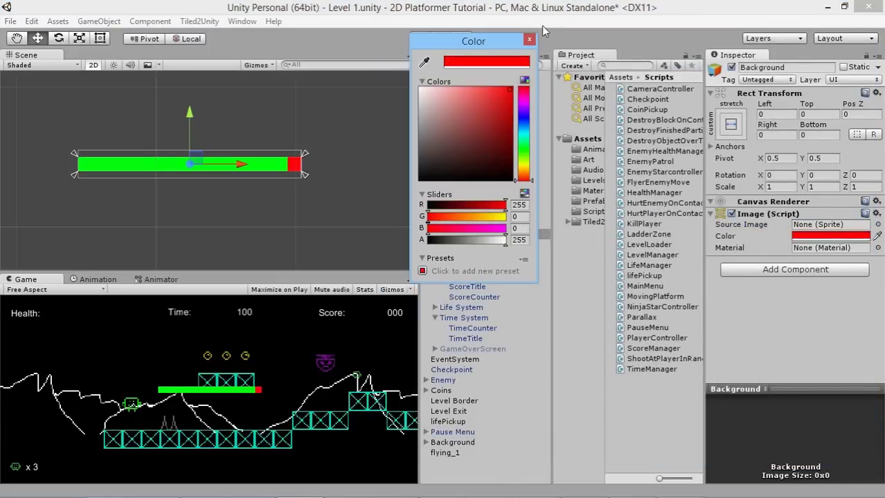
{"action": "left_click", "coordinate": [529, 39]}
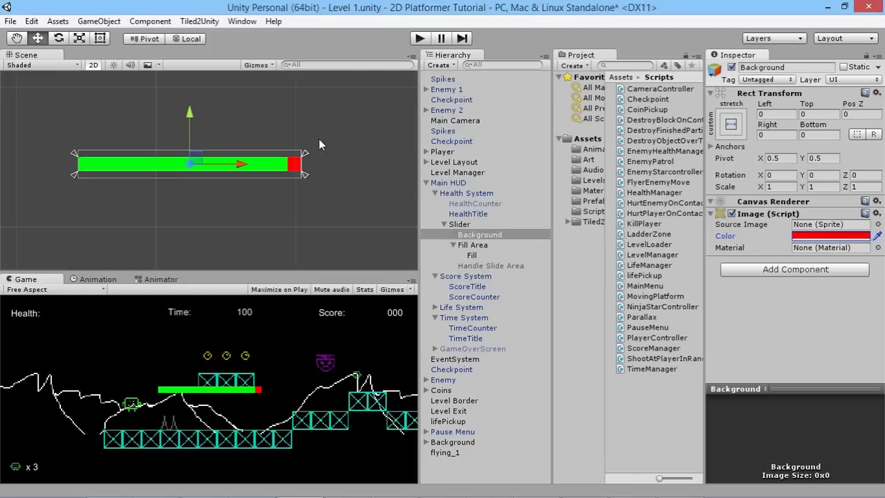
{"action": "left_click", "coordinate": [459, 225]}
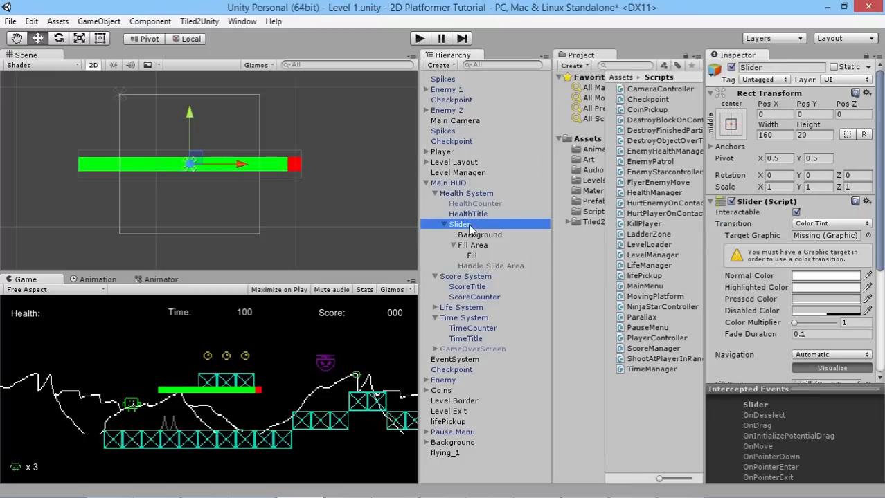
- Test the slider by dragging Value down to 0 and back up to 5
{"action": "scroll", "coordinate": [744, 299], "scroll_direction": "down", "scroll_amount": 2}
{"action": "scroll", "coordinate": [745, 299], "scroll_direction": "down", "scroll_amount": 5}
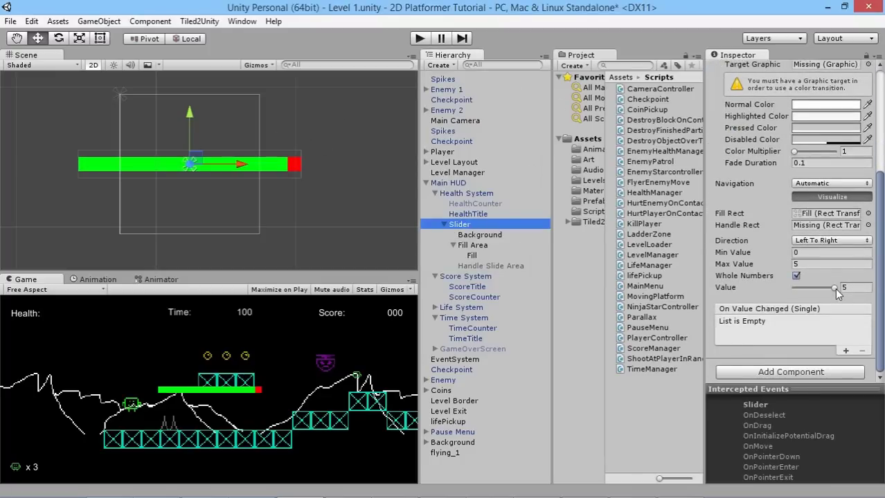
{"action": "mouse_move", "coordinate": [835, 288]}
{"action": "left_mouse_down"}
{"action": "mouse_move", "coordinate": [784, 299]}
{"action": "mouse_move", "coordinate": [834, 289]}
{"action": "mouse_move", "coordinate": [787, 290]}
{"action": "left_mouse_up"}
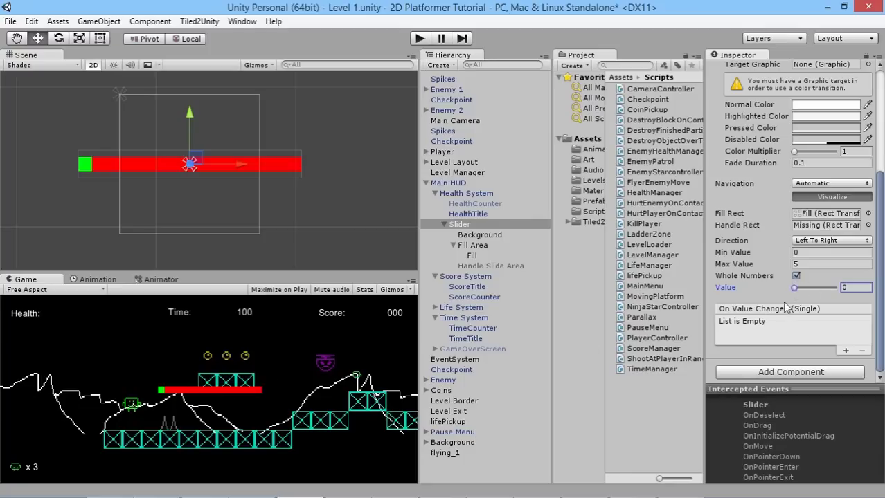
{"action": "left_click_drag", "start_coordinate": [796, 288], "coordinate": [833, 287]}
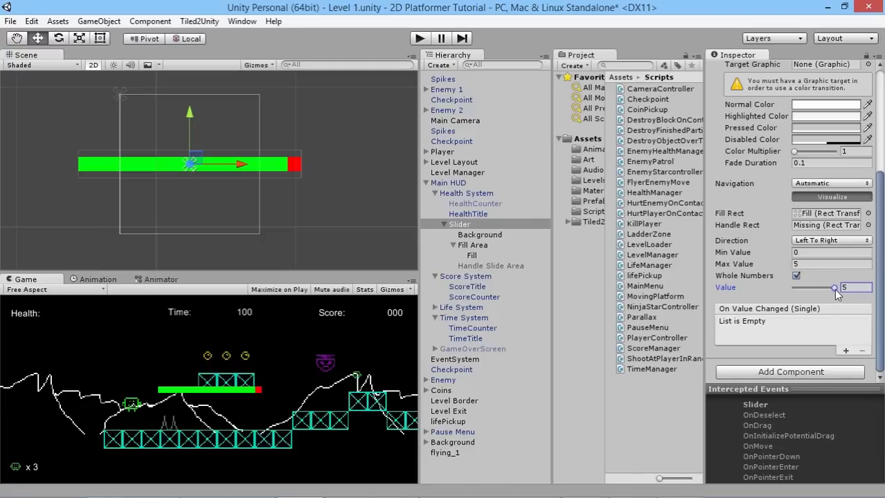
{"action": "mouse_move", "coordinate": [830, 287]}
{"action": "left_mouse_down"}
{"action": "mouse_move", "coordinate": [812, 288]}
{"action": "mouse_move", "coordinate": [838, 289]}
{"action": "left_mouse_up"}
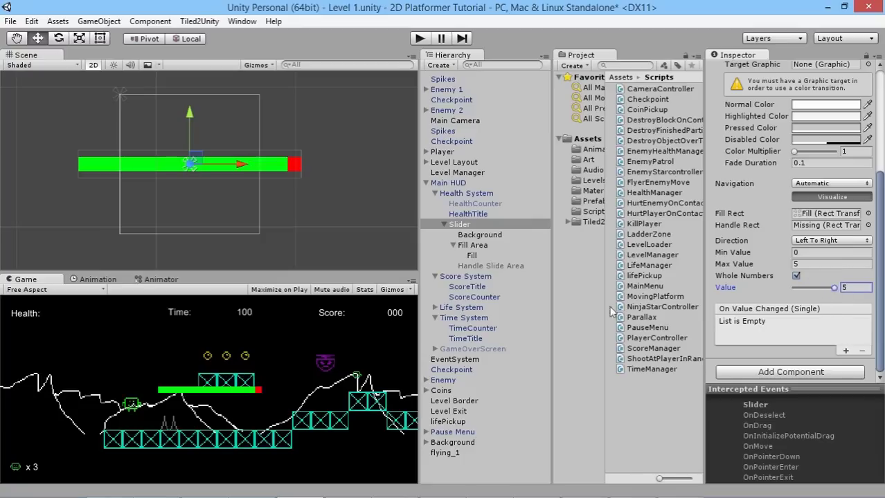
- Delete the slider's Handle Slide Area object
{"action": "left_click", "coordinate": [482, 265]}
{"action": "key", "text": "Delete"}
{"action": "left_click", "coordinate": [472, 245]}
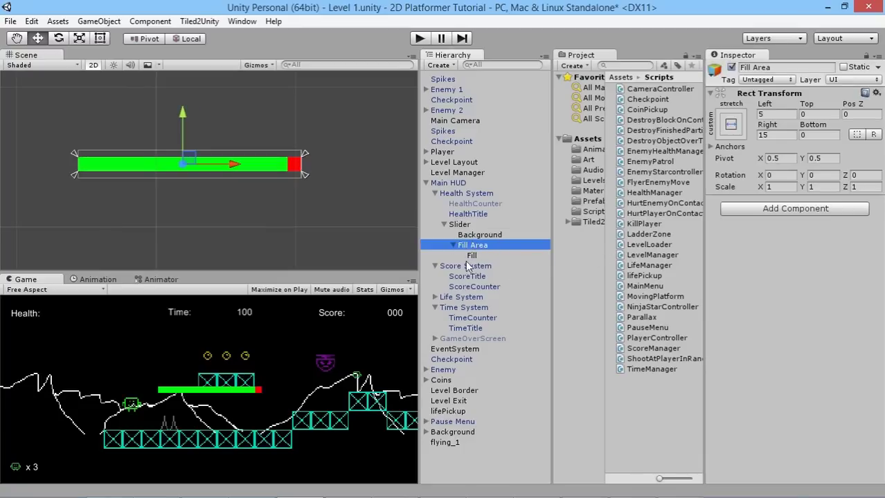
- Resize the Fill's left and right edges with the Rect tool
{"action": "left_click", "coordinate": [477, 255]}
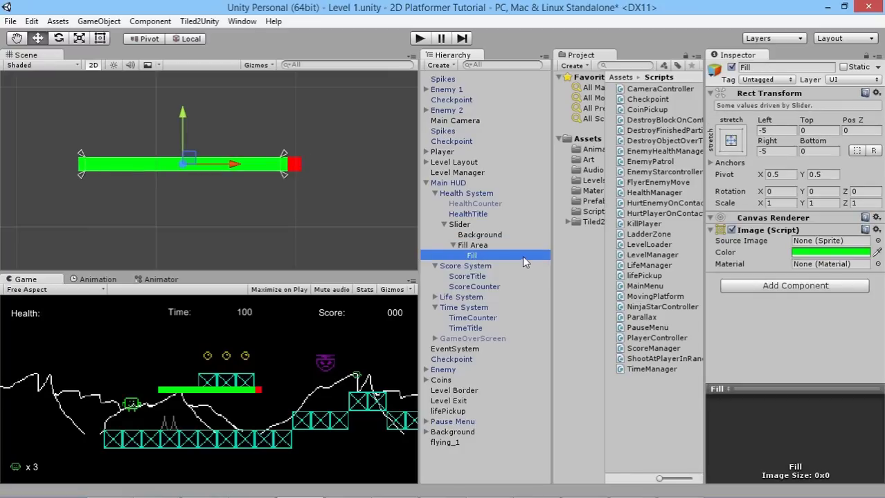
{"action": "scroll", "coordinate": [90, 162], "scroll_direction": "up", "scroll_amount": 3}
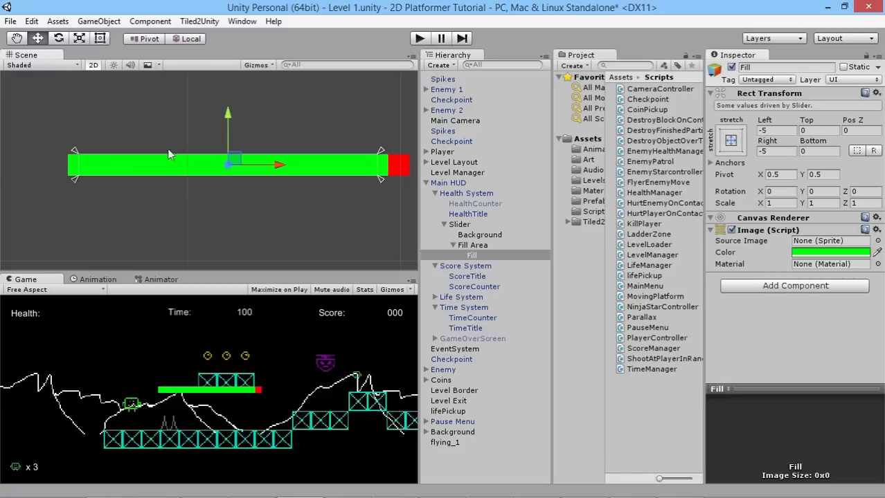
{"action": "left_click", "coordinate": [100, 38]}
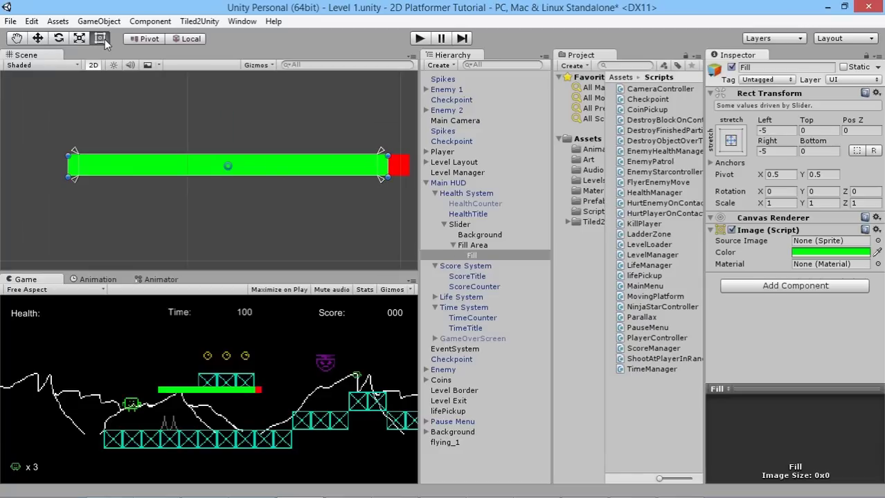
{"action": "left_click_drag", "start_coordinate": [389, 177], "coordinate": [379, 177]}
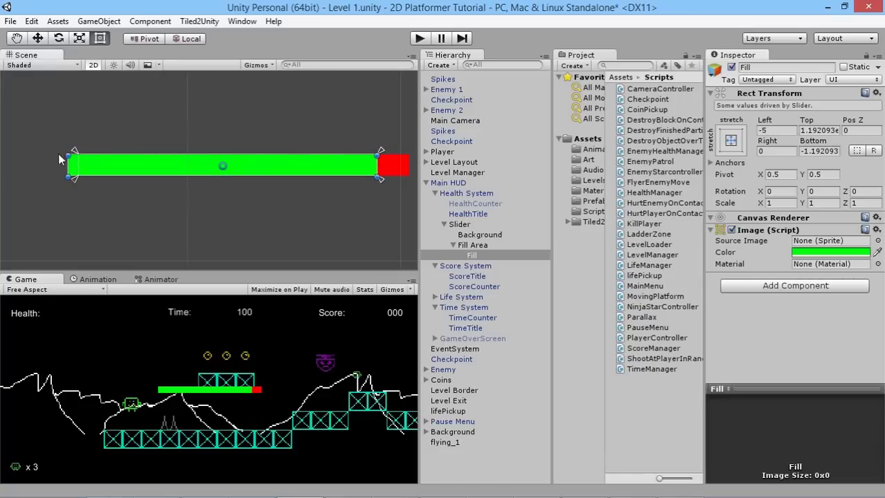
{"action": "left_click_drag", "start_coordinate": [67, 153], "coordinate": [76, 155]}
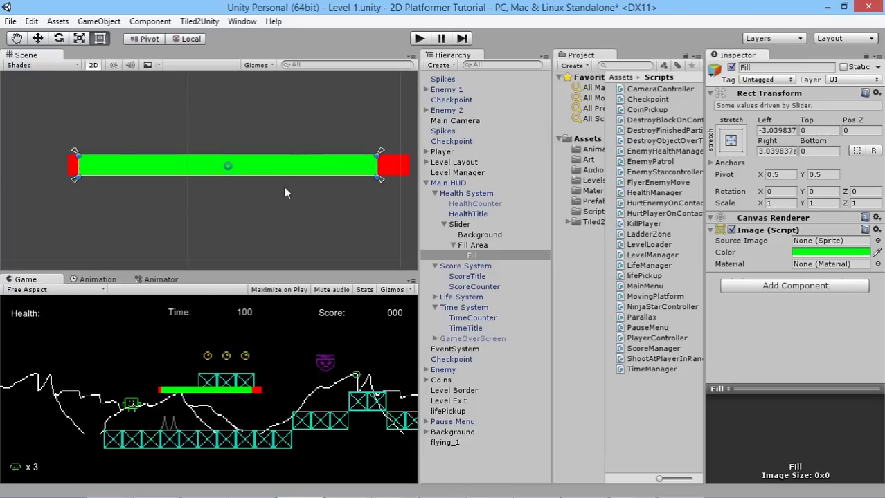
- Stretch the Fill Area's left and right edges out to the bar ends
{"action": "left_click", "coordinate": [484, 246]}
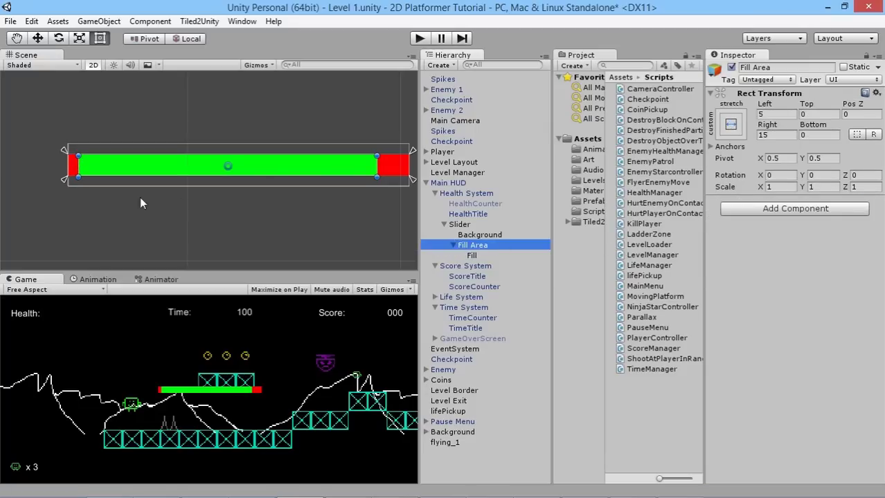
{"action": "left_click_drag", "start_coordinate": [77, 174], "coordinate": [68, 178]}
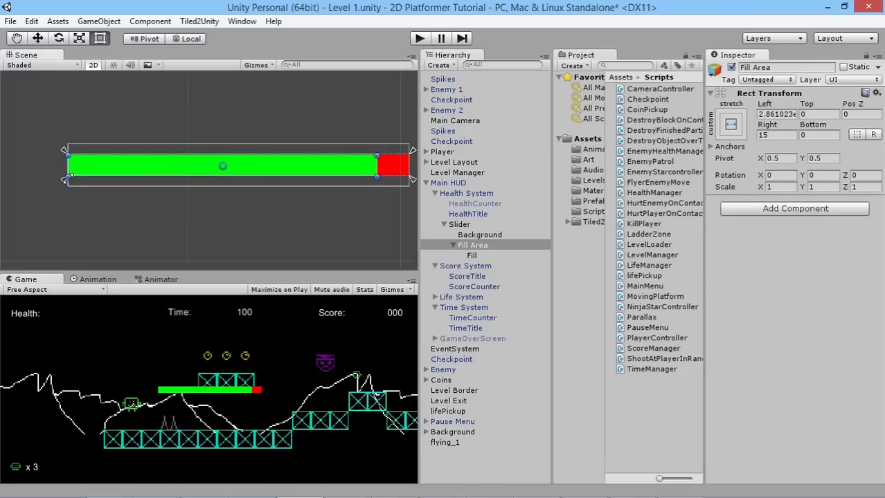
{"action": "left_click_drag", "start_coordinate": [375, 176], "coordinate": [409, 178]}
- Lower the Slider's Value to preview the health bar fill
{"action": "left_click", "coordinate": [459, 224]}
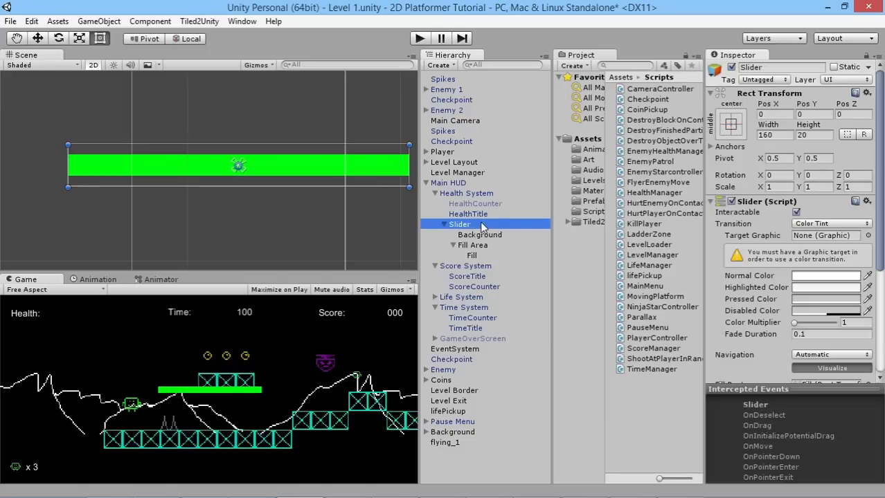
{"action": "scroll", "coordinate": [762, 319], "scroll_direction": "down", "scroll_amount": 3}
{"action": "scroll", "coordinate": [760, 316], "scroll_direction": "down", "scroll_amount": 3}
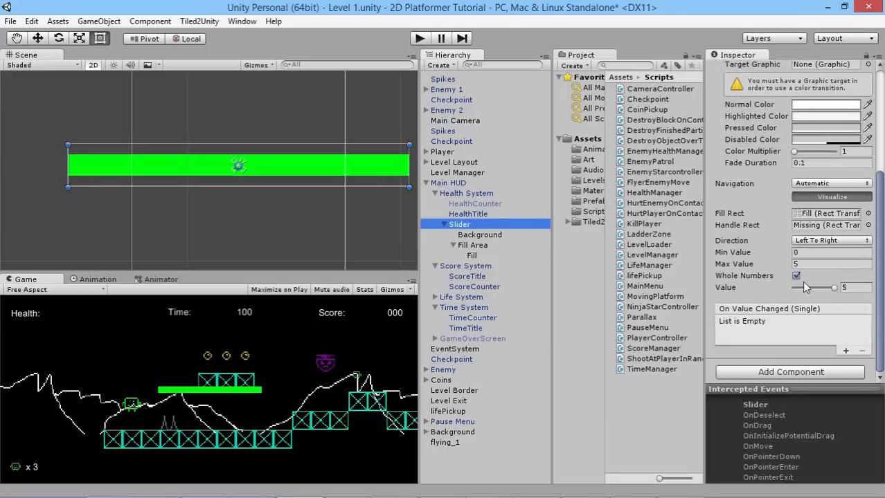
{"action": "left_click_drag", "start_coordinate": [833, 287], "coordinate": [790, 289]}
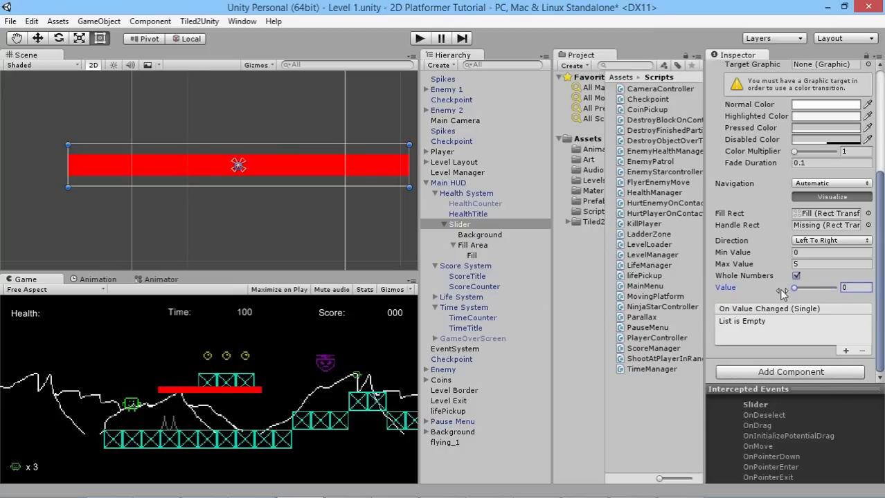
{"action": "left_click", "coordinate": [444, 225]}
{"action": "scroll", "coordinate": [755, 231], "scroll_direction": "up", "scroll_amount": 5}
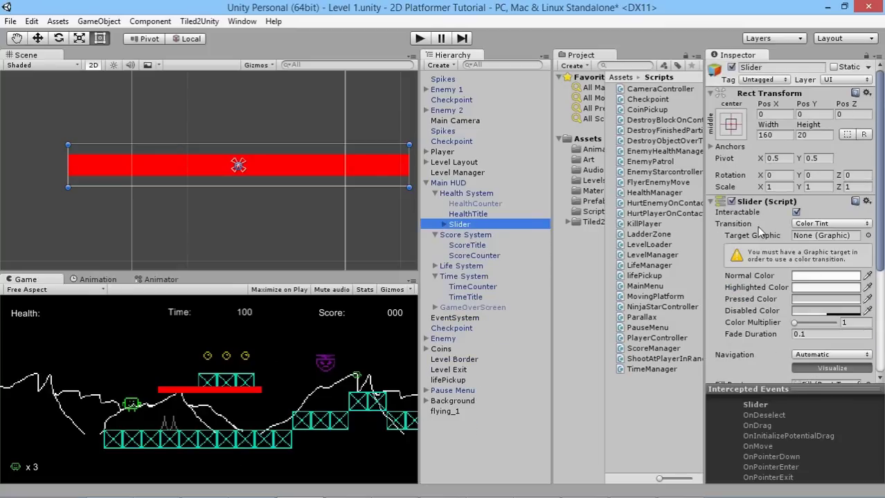
- Anchor the health slider to the top-left corner with the Anchor Presets
{"action": "left_click", "coordinate": [731, 119]}
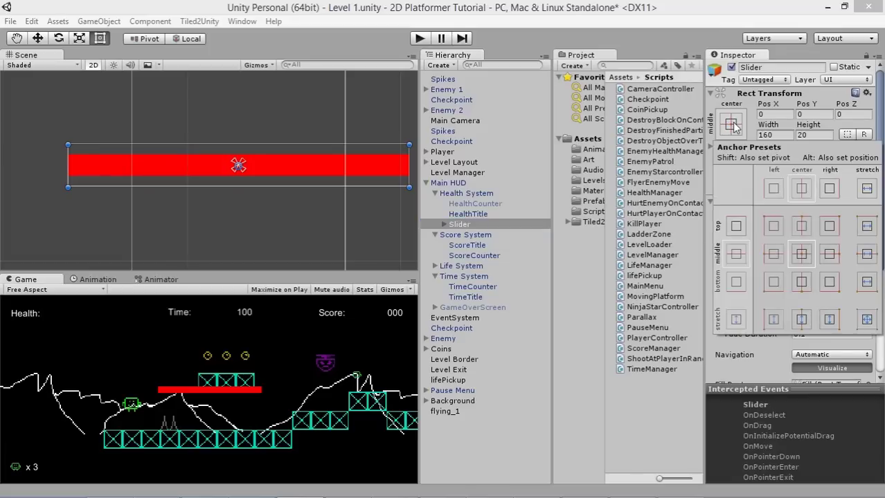
{"action": "left_click", "coordinate": [773, 226]}
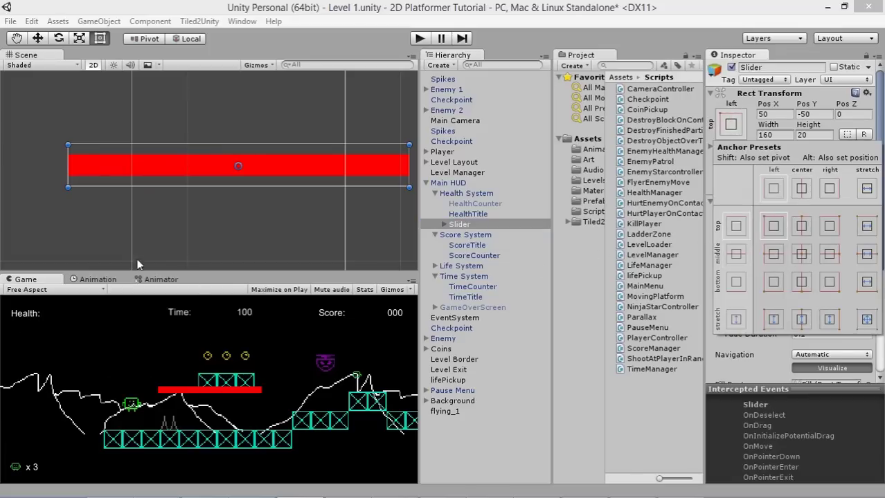
{"action": "scroll", "coordinate": [174, 152], "scroll_direction": "down", "scroll_amount": 5}
{"action": "left_click", "coordinate": [172, 152]}
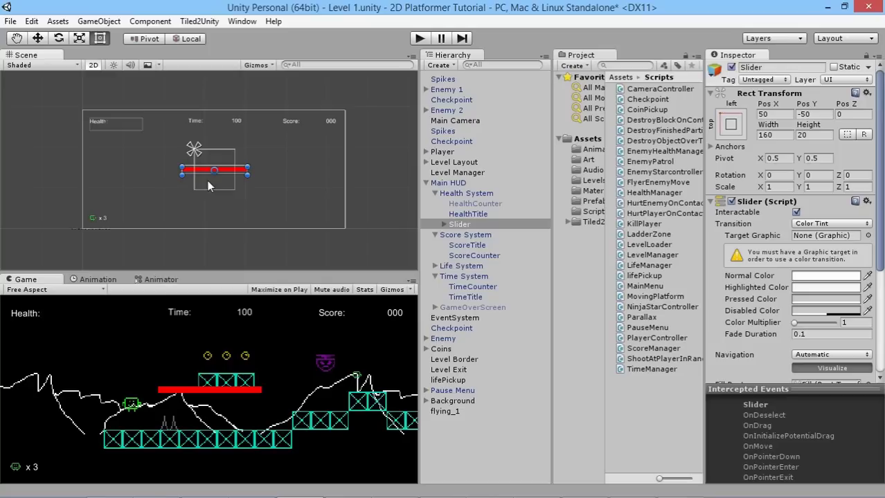
- Move the health bar beside the Health label, at Pos X -125, Pos Y 66
{"action": "left_click", "coordinate": [38, 38]}
{"action": "mouse_move", "coordinate": [221, 169]}
{"action": "left_mouse_down"}
{"action": "mouse_move", "coordinate": [168, 141]}
{"action": "mouse_move", "coordinate": [154, 120]}
{"action": "left_mouse_up"}
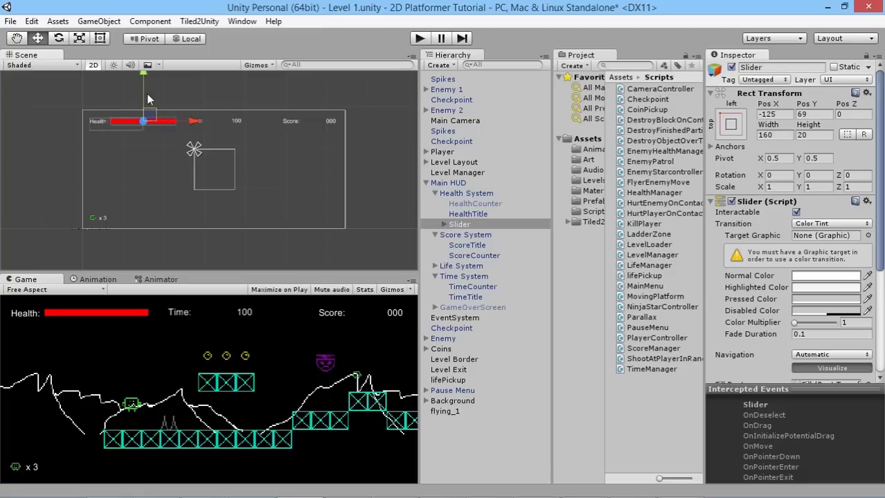
{"action": "left_click_drag", "start_coordinate": [142, 73], "coordinate": [141, 74]}
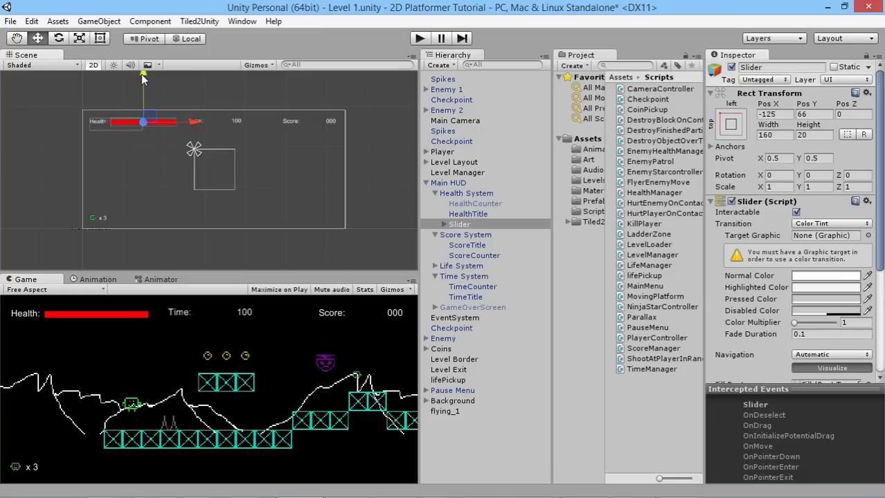
- Maximize the Game view to check the HUD, then restore the normal layout
{"action": "right_click", "coordinate": [27, 280]}
{"action": "left_click", "coordinate": [43, 290]}
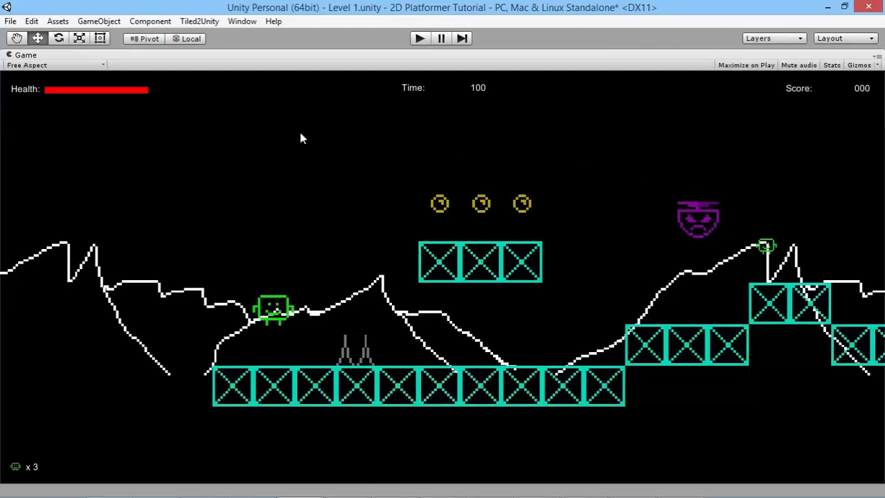
{"action": "right_click", "coordinate": [63, 50]}
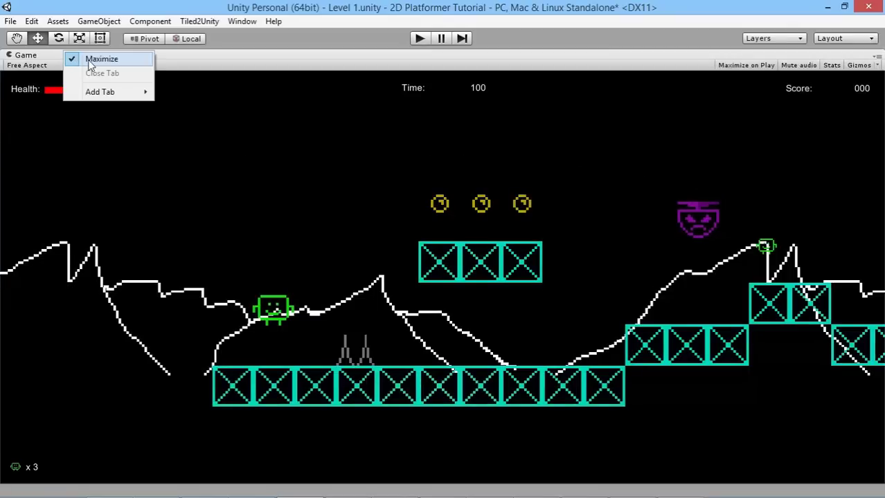
{"action": "left_click", "coordinate": [87, 60]}
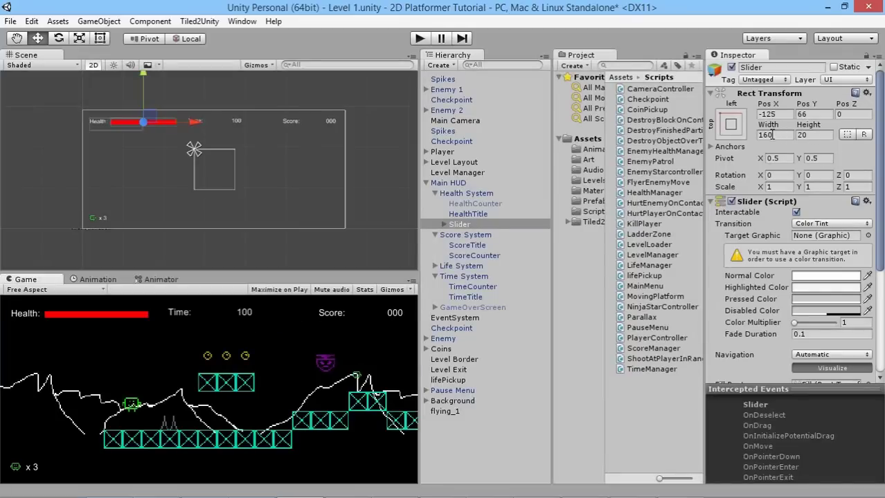
- Set the slider's Width to 120 and nudge it left toward the Health label
{"action": "left_click", "coordinate": [764, 135]}
{"action": "type", "text": "120"}
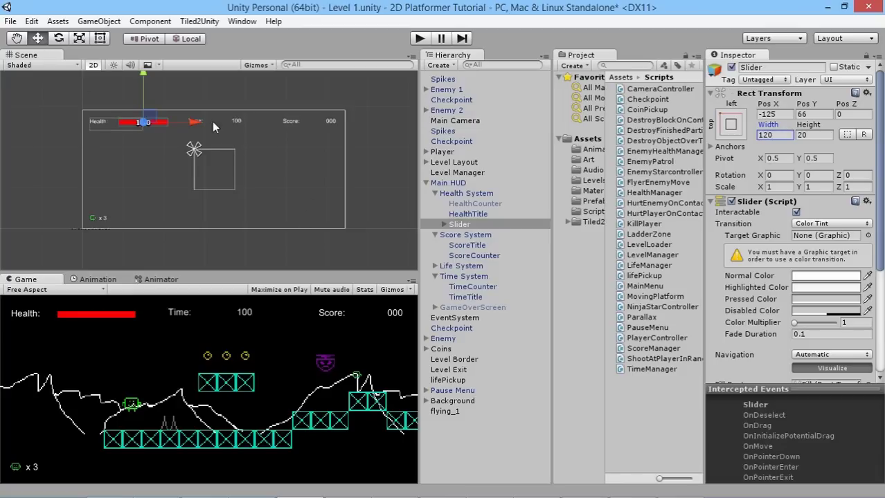
{"action": "left_click_drag", "start_coordinate": [199, 126], "coordinate": [190, 129]}
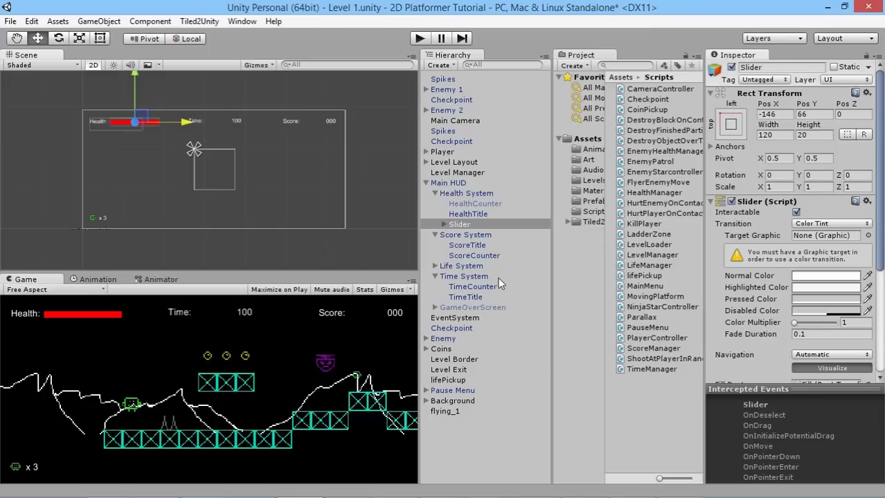
{"action": "right_click", "coordinate": [516, 276]}
- Playtest the HUD by walking the player left and right, then exit Play mode
{"action": "left_click", "coordinate": [547, 9]}
{"action": "left_click", "coordinate": [419, 39]}
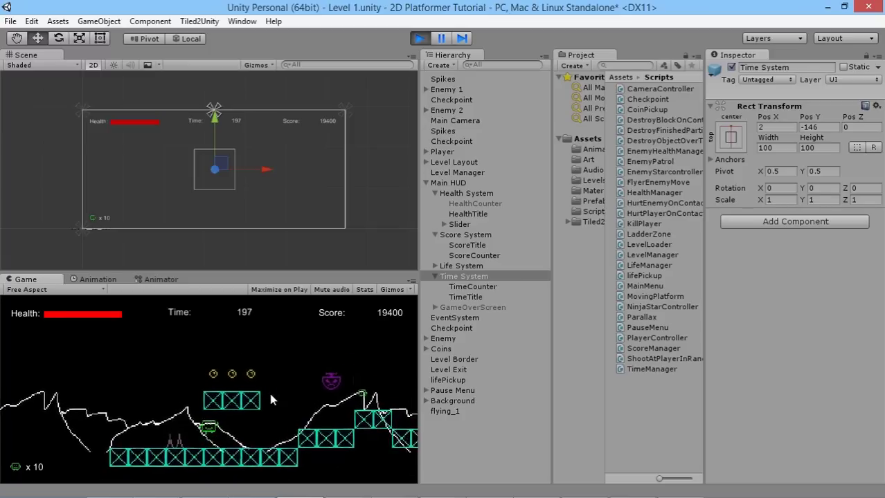
{"action": "key", "text": "Left"}
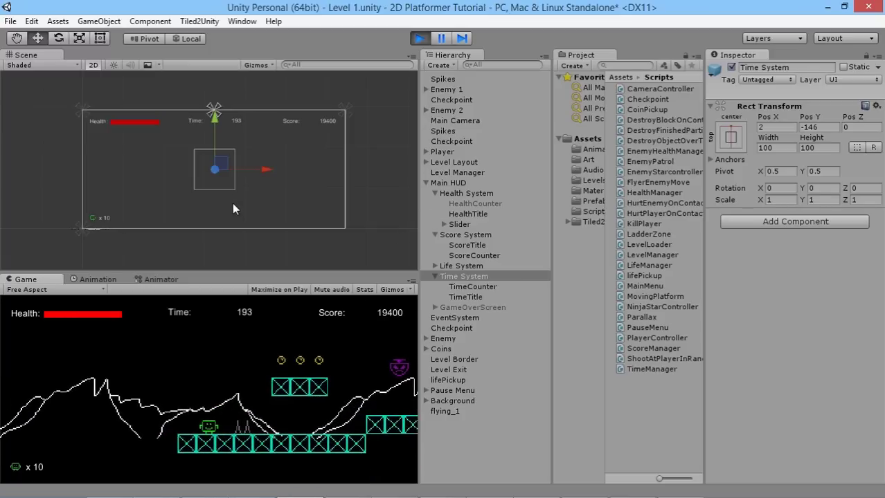
{"action": "key", "text": "Right"}
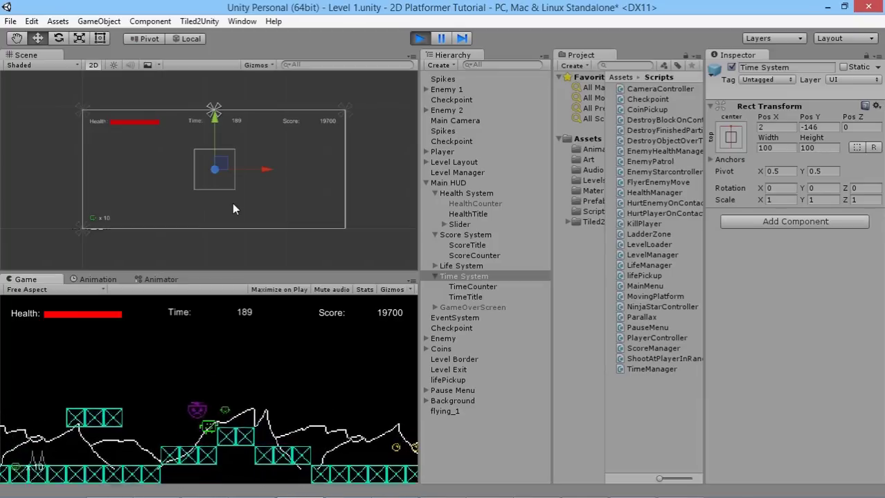
{"action": "key", "text": "Left"}
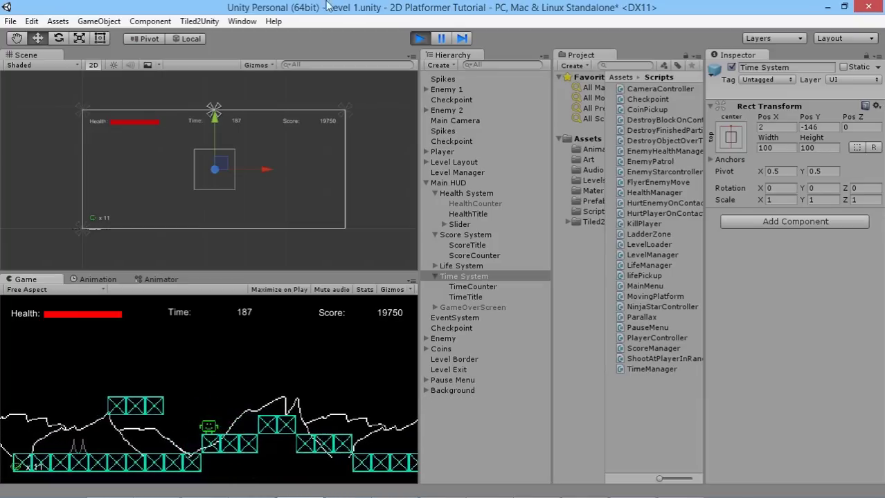
{"action": "left_click", "coordinate": [419, 38]}
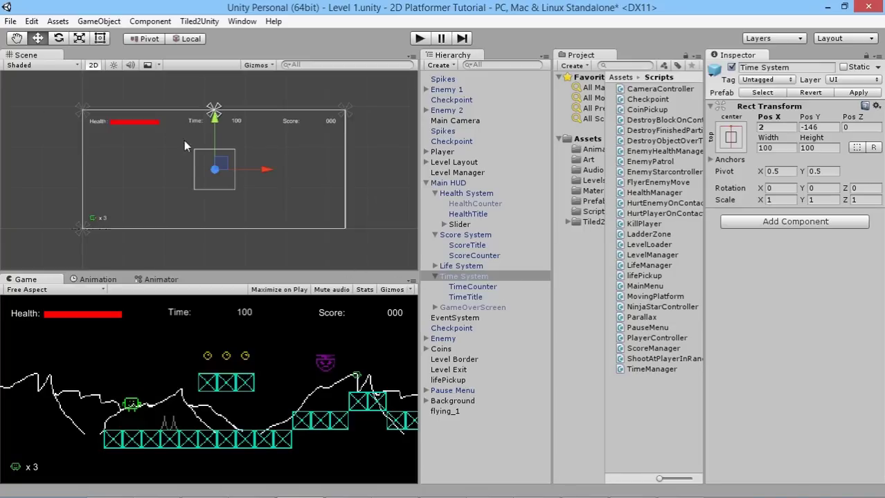
- Copy the Health Manager component from the HealthCounter object
{"action": "left_click", "coordinate": [459, 225]}
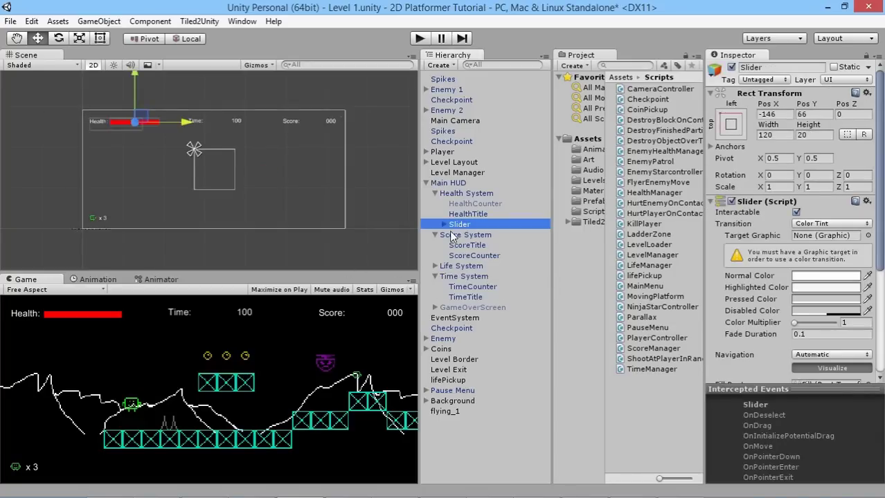
{"action": "left_click", "coordinate": [481, 203]}
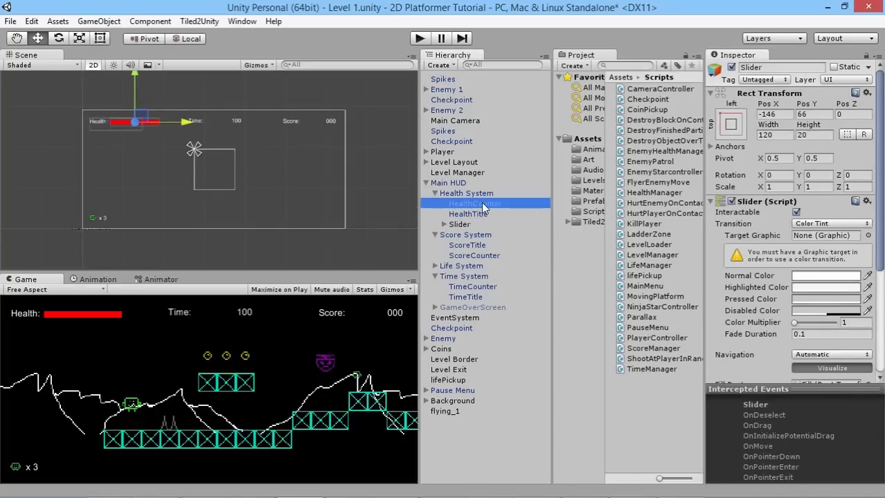
{"action": "scroll", "coordinate": [737, 297], "scroll_direction": "down", "scroll_amount": 3}
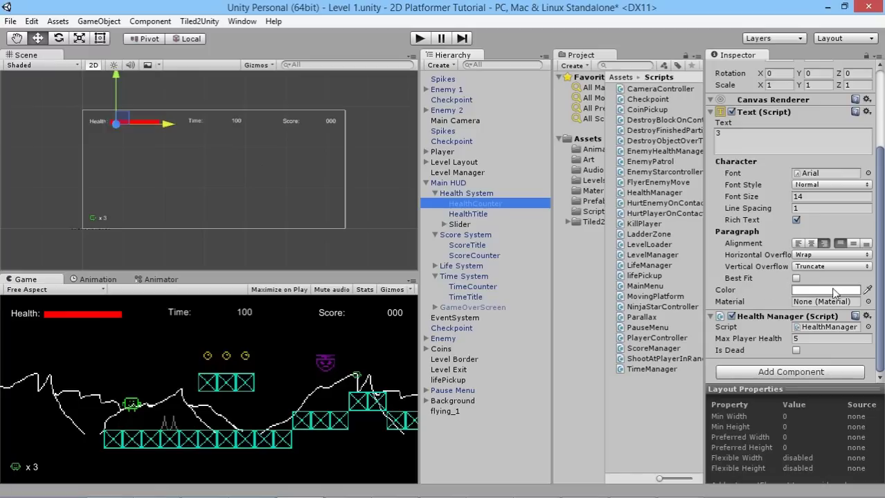
{"action": "left_click", "coordinate": [866, 318]}
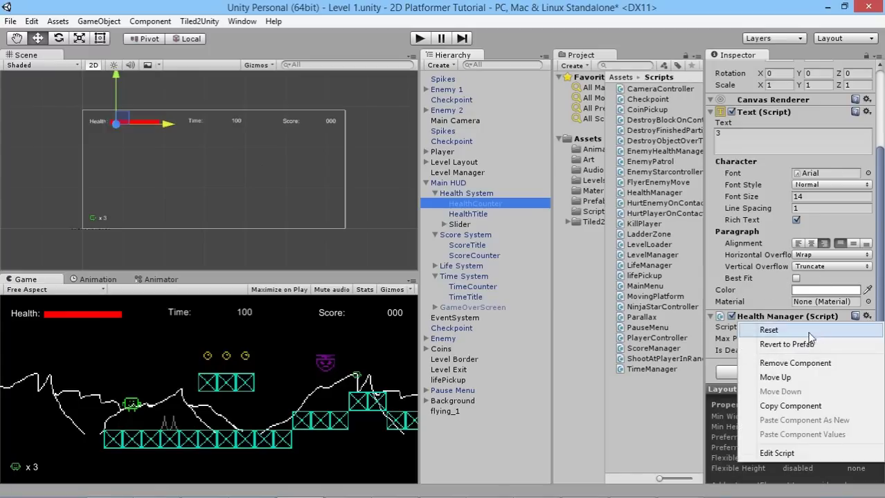
{"action": "left_click", "coordinate": [781, 405]}
{"action": "left_click", "coordinate": [468, 225]}
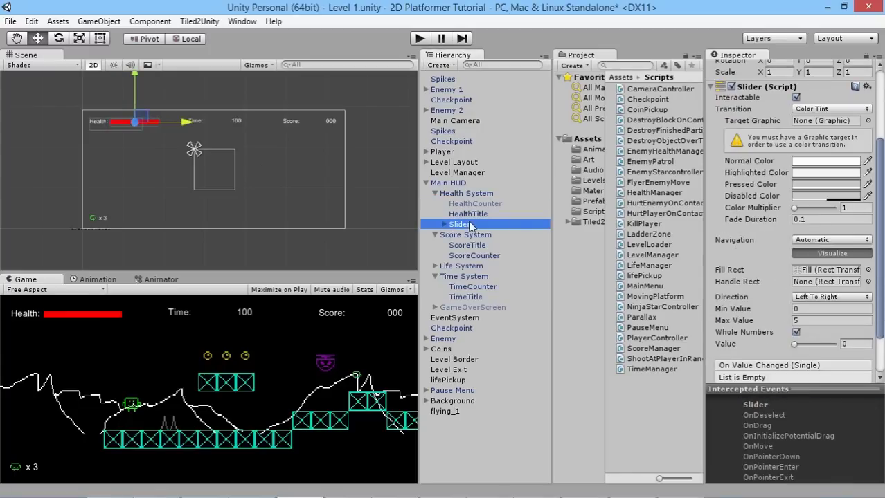
{"action": "left_click", "coordinate": [475, 203]}
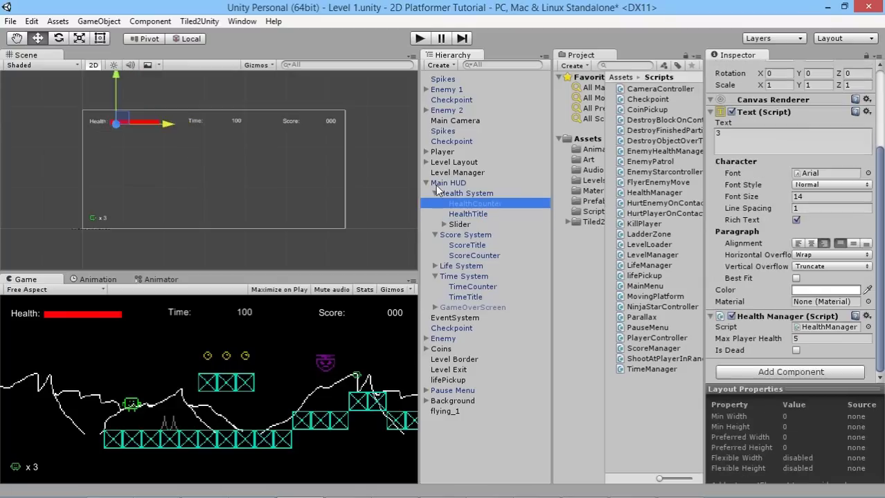
{"action": "left_click", "coordinate": [867, 316]}
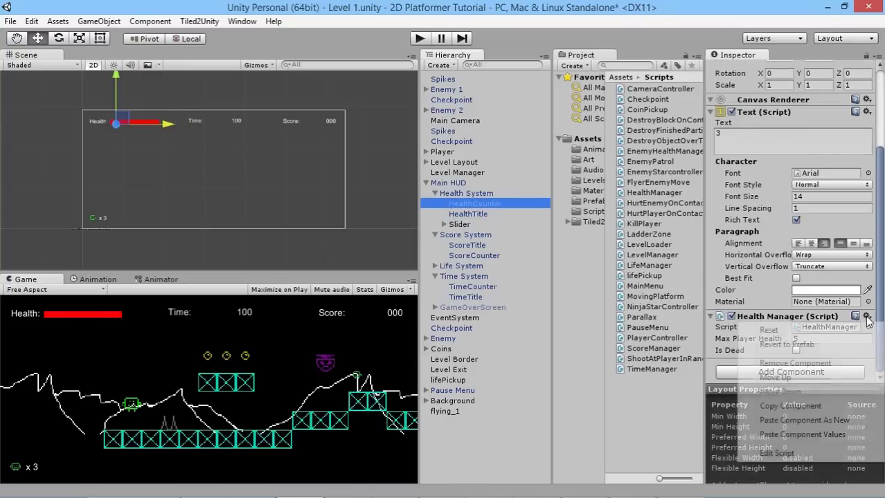
{"action": "left_click", "coordinate": [798, 413]}
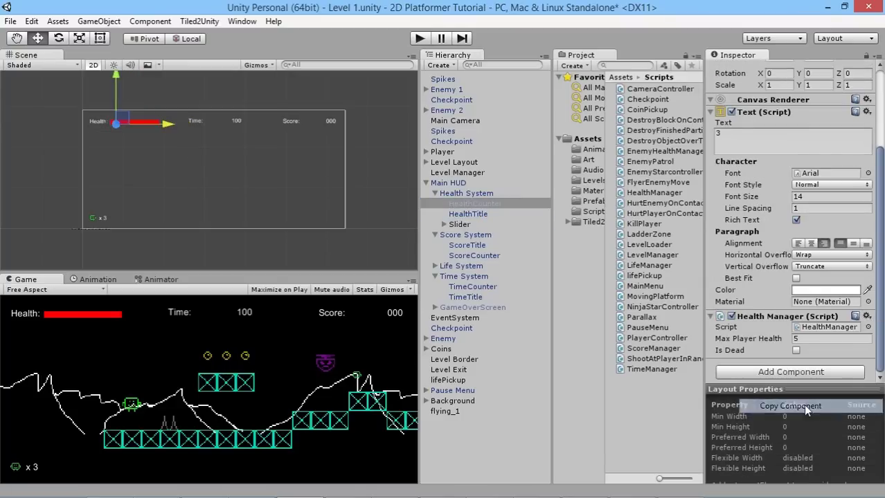
- Paste Health Manager onto the Slider as a new component, Max Player Health 5
{"action": "left_click", "coordinate": [482, 225]}
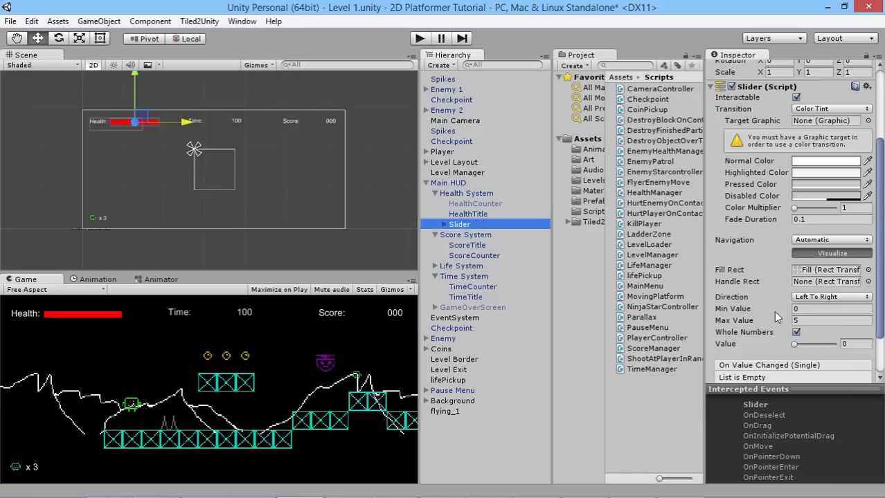
{"action": "scroll", "coordinate": [774, 311], "scroll_direction": "down", "scroll_amount": 2}
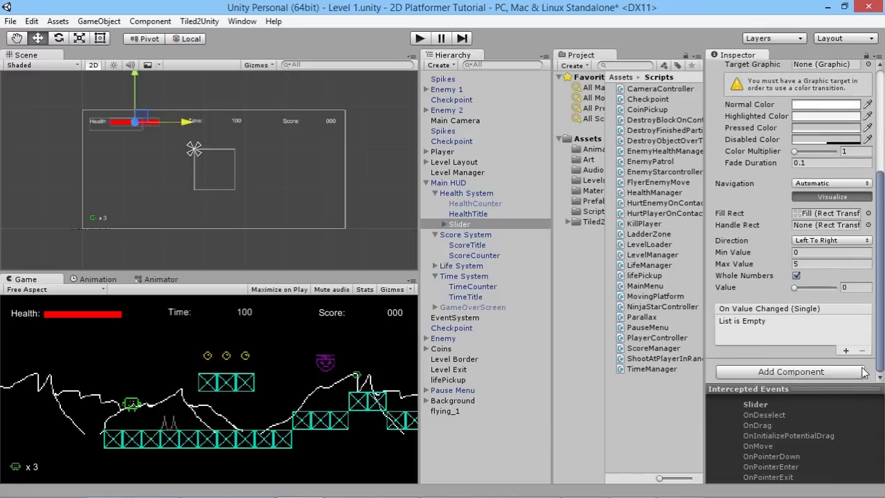
{"action": "scroll", "coordinate": [873, 374], "scroll_direction": "up", "scroll_amount": 6}
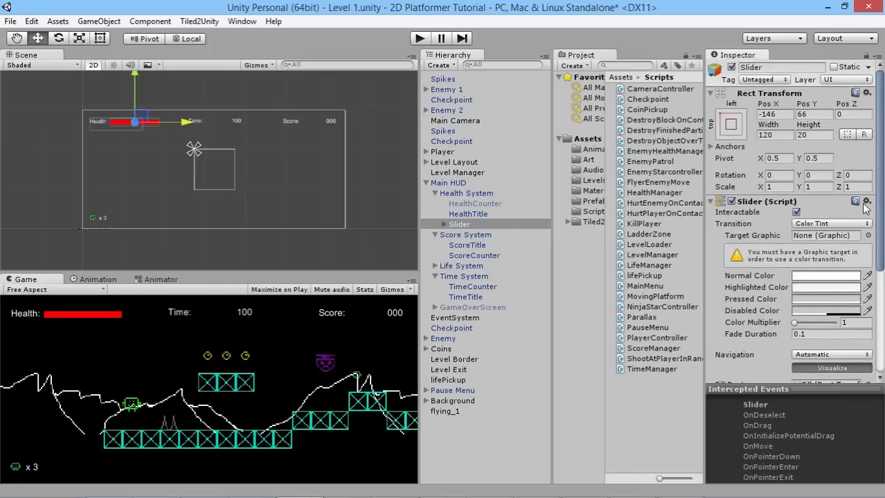
{"action": "left_click", "coordinate": [866, 202]}
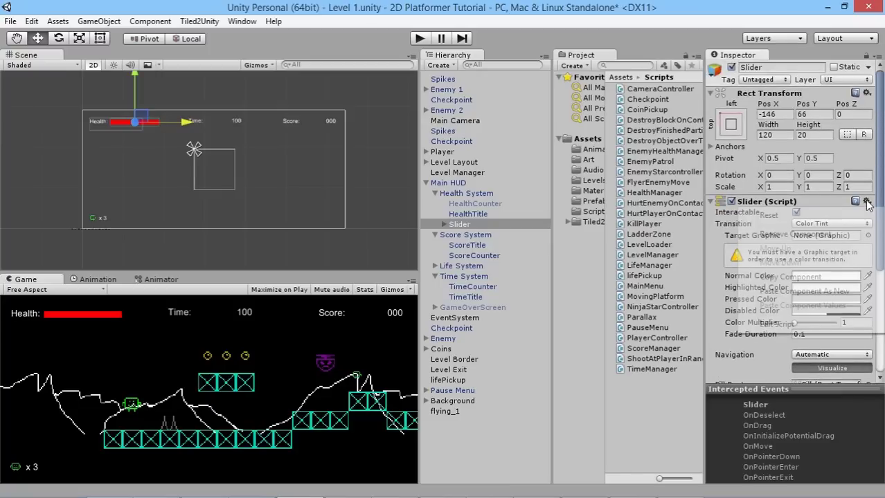
{"action": "left_click", "coordinate": [804, 291]}
{"action": "scroll", "coordinate": [765, 250], "scroll_direction": "down", "scroll_amount": 5}
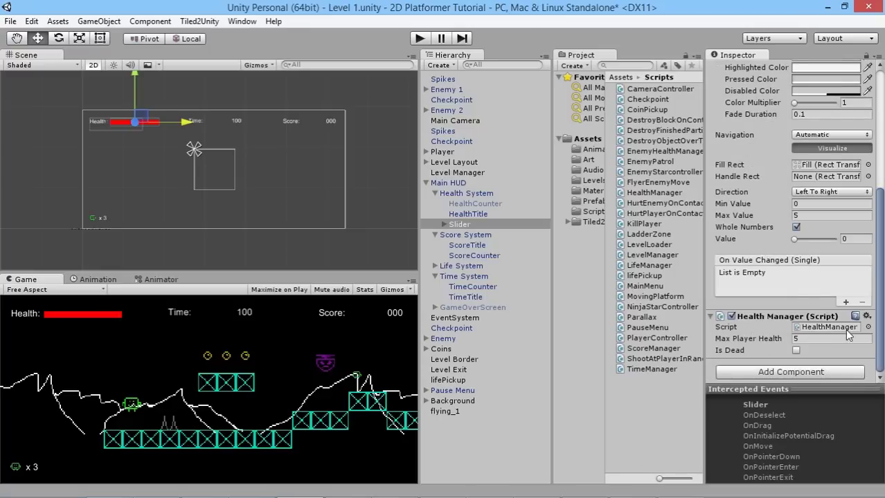
{"action": "left_click", "coordinate": [825, 327]}
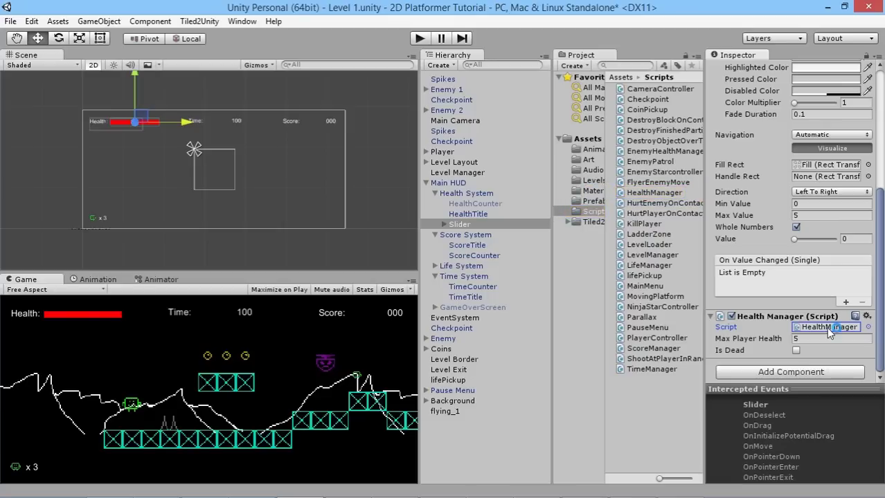
- Open HealthManager.cs in MonoDevelop and comment out the Text field on line 11
{"action": "double_click", "coordinate": [826, 327]}
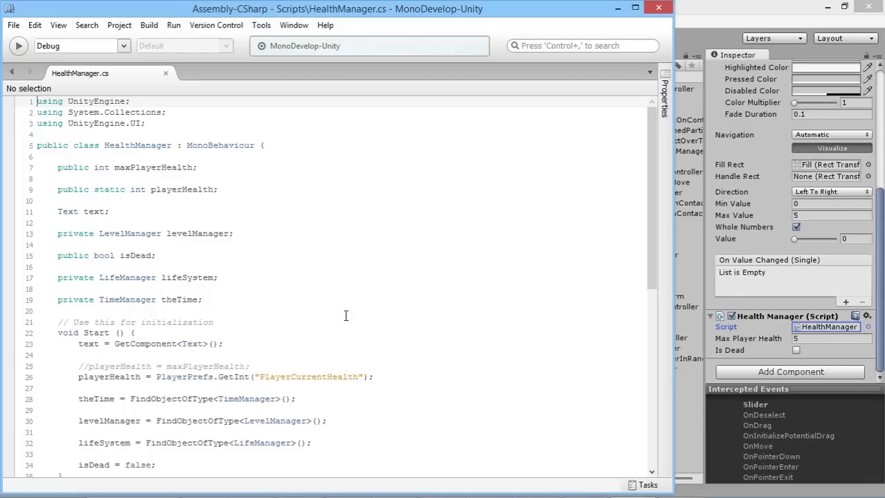
{"action": "left_click", "coordinate": [58, 211]}
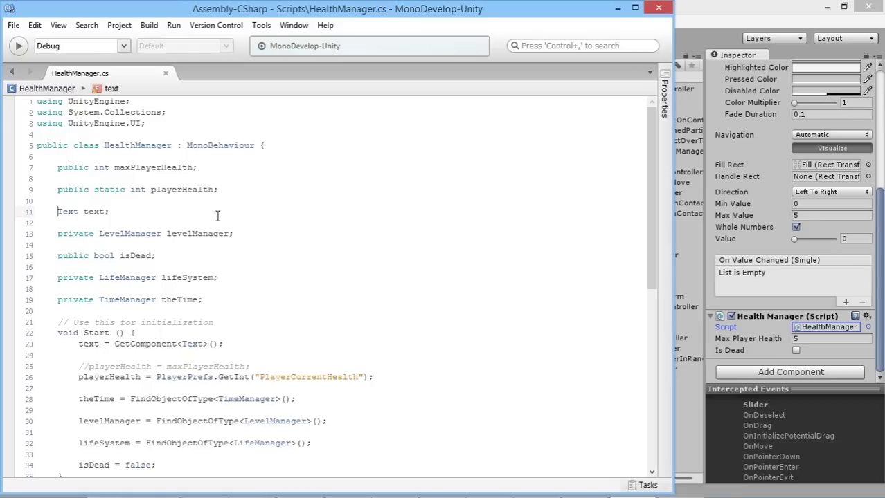
{"action": "type", "text": "//"}
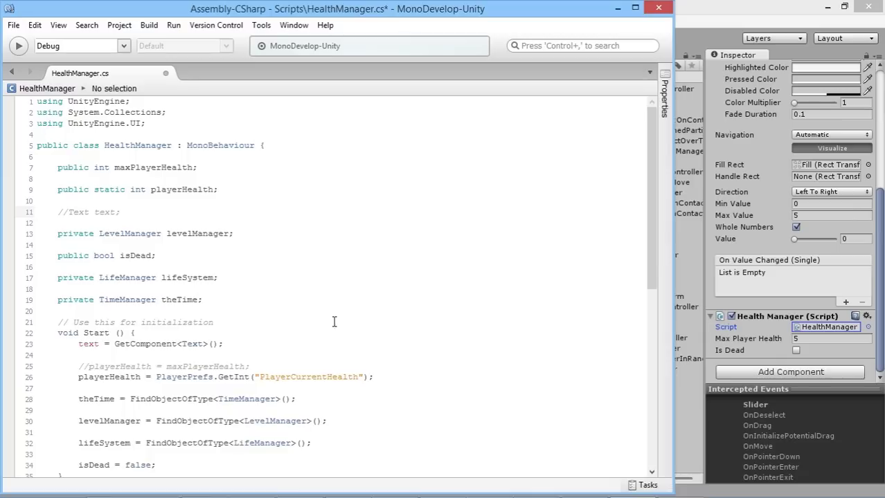
{"action": "scroll", "coordinate": [162, 264], "scroll_direction": "down", "scroll_amount": 5}
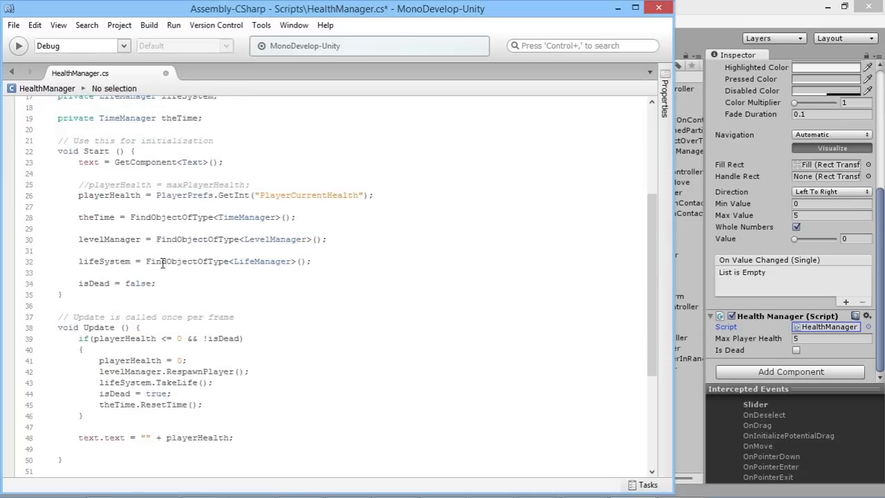
- Comment out the text assignment lines in Start and the text.text line in Update
{"action": "left_click", "coordinate": [81, 163]}
{"action": "scroll", "coordinate": [116, 185], "scroll_direction": "up", "scroll_amount": 4}
{"action": "left_click", "coordinate": [78, 298]}
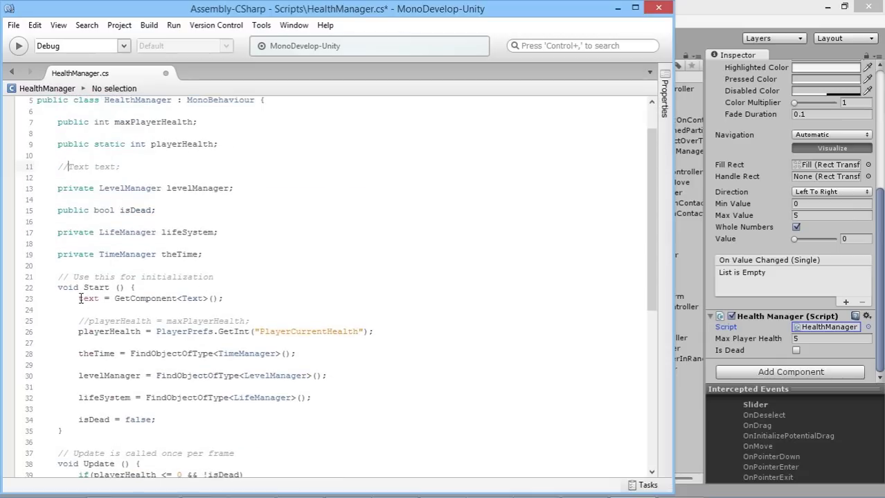
{"action": "scroll", "coordinate": [330, 220], "scroll_direction": "down", "scroll_amount": 10}
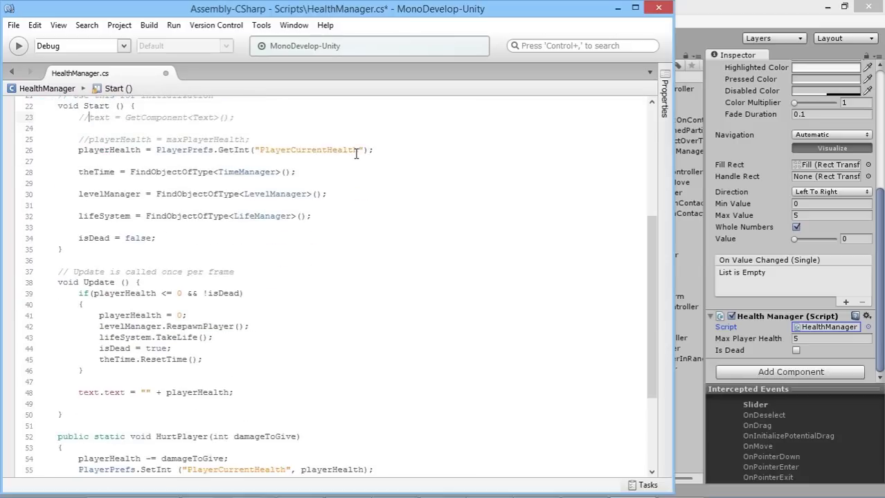
{"action": "left_click", "coordinate": [79, 257]}
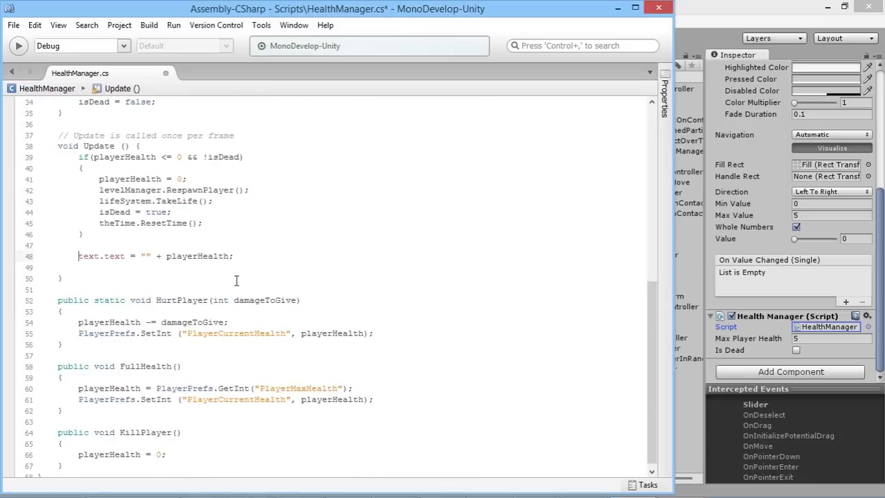
{"action": "key", "text": "ctrl+slash"}
{"action": "scroll", "coordinate": [243, 277], "scroll_direction": "down", "scroll_amount": 1}
{"action": "scroll", "coordinate": [279, 278], "scroll_direction": "up", "scroll_amount": 5}
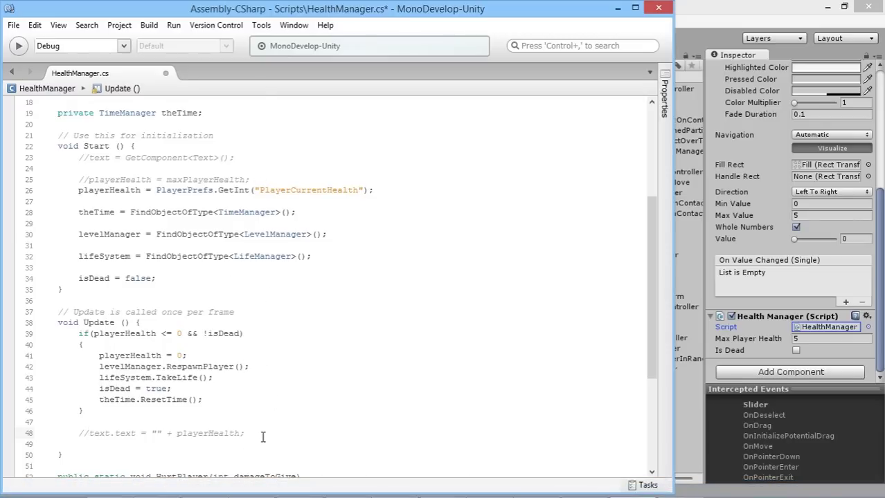
{"action": "scroll", "coordinate": [327, 270], "scroll_direction": "up", "scroll_amount": 6}
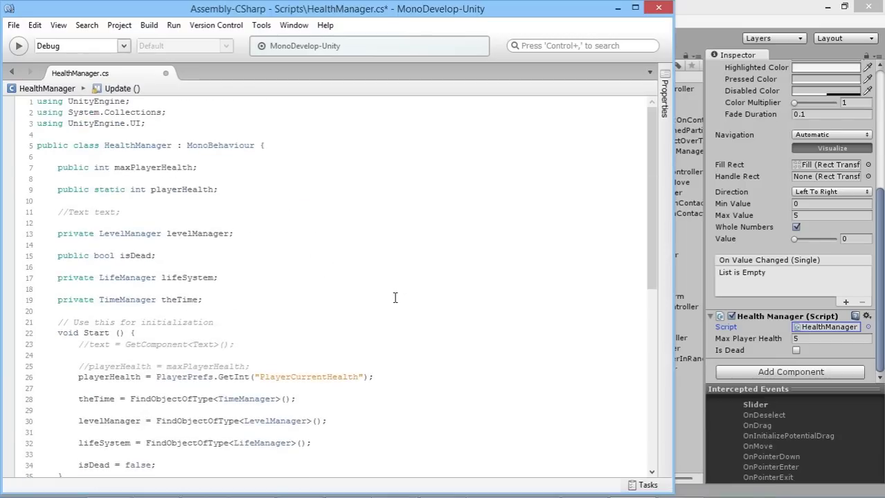
{"action": "left_click", "coordinate": [123, 212]}
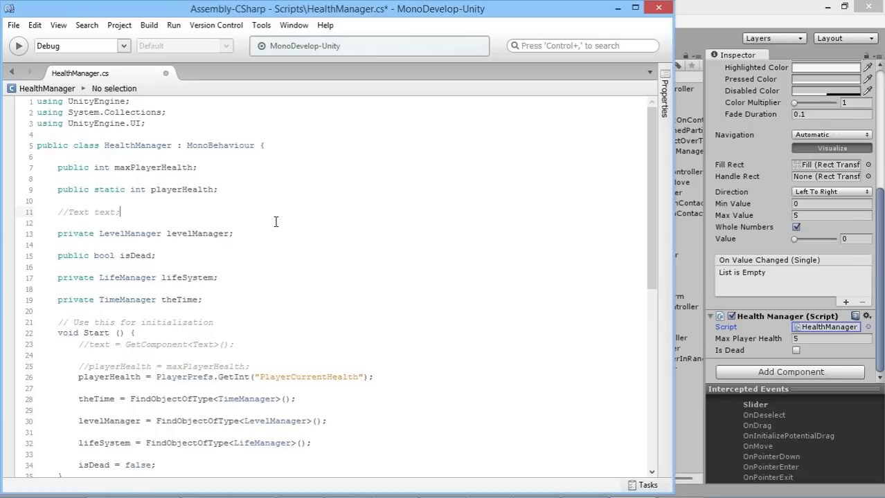
- Declare a public Slider healthBar field below the commented Text field
{"action": "key", "text": "Return"}
{"action": "type", "text": "public "}
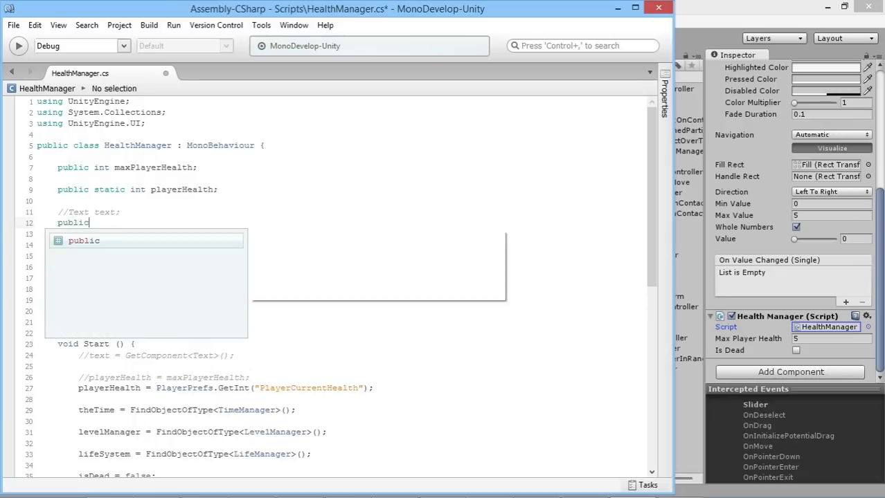
{"action": "type", "text": "Slide"}
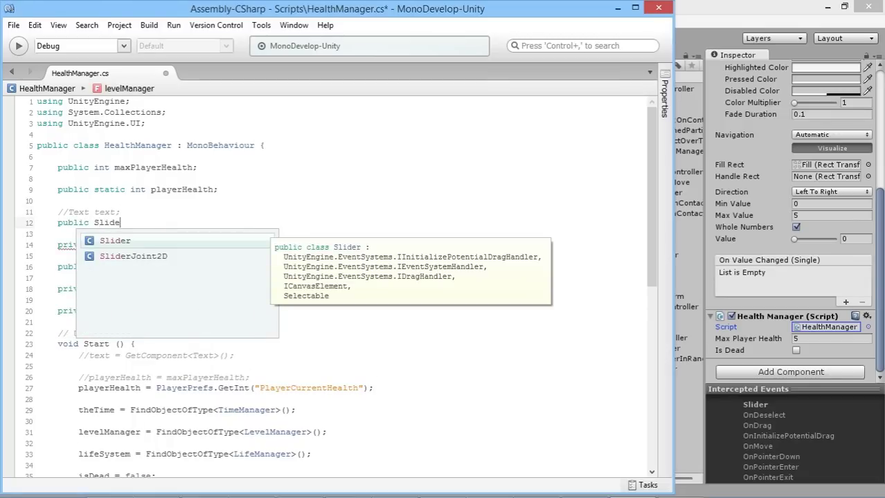
{"action": "type", "text": "r healthBar;"}
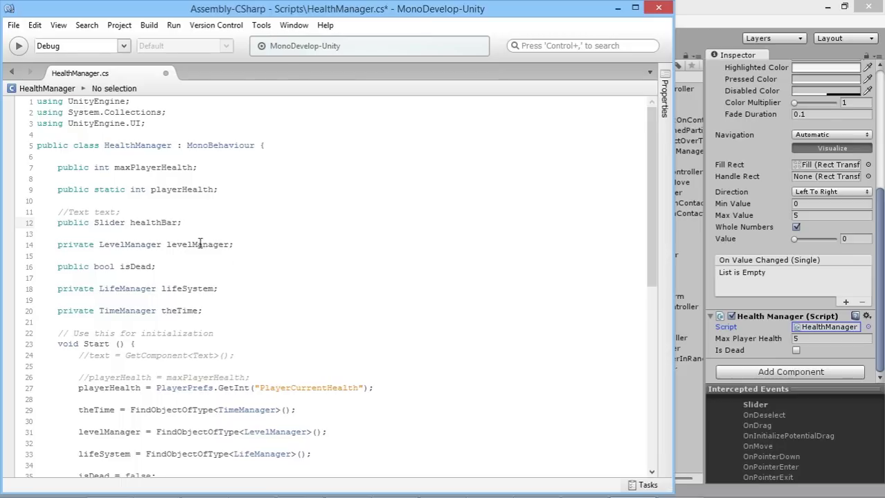
{"action": "scroll", "coordinate": [224, 254], "scroll_direction": "down", "scroll_amount": 4}
{"action": "scroll", "coordinate": [297, 224], "scroll_direction": "up", "scroll_amount": 3}
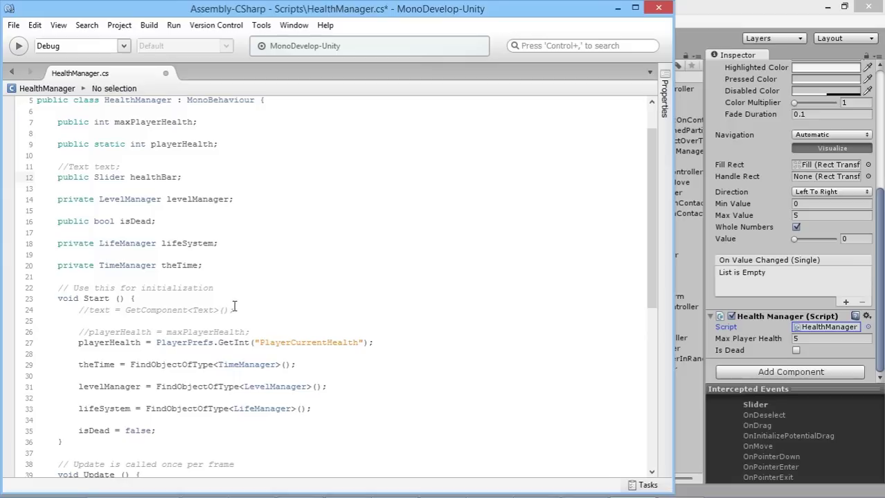
- Add healthBar = GetComponent<Slider>(); in Start()
{"action": "left_click", "coordinate": [257, 311]}
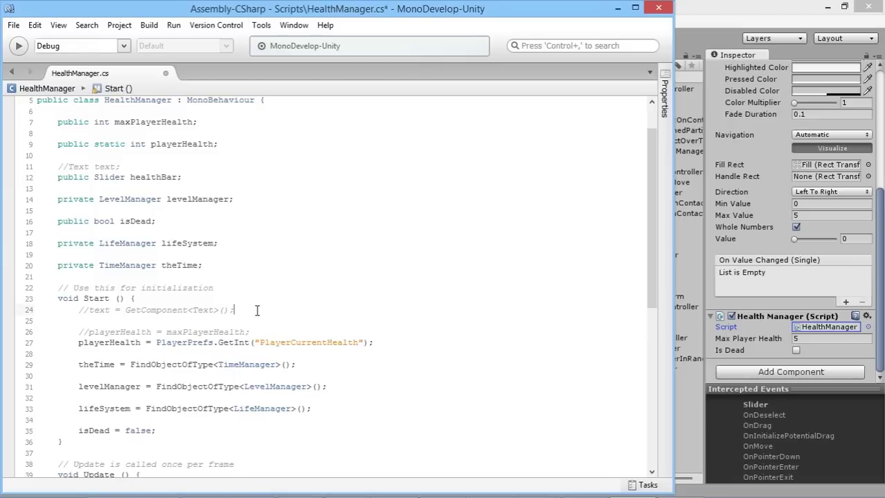
{"action": "key", "text": "Return"}
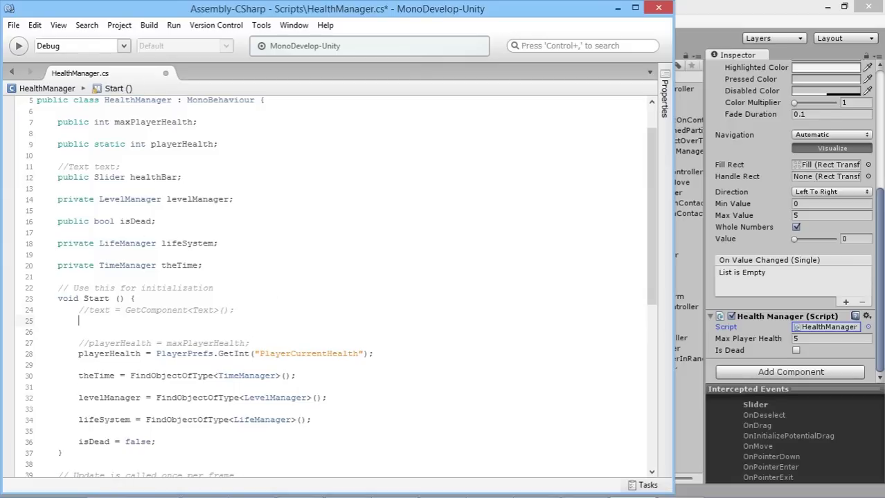
{"action": "type", "text": "healt"}
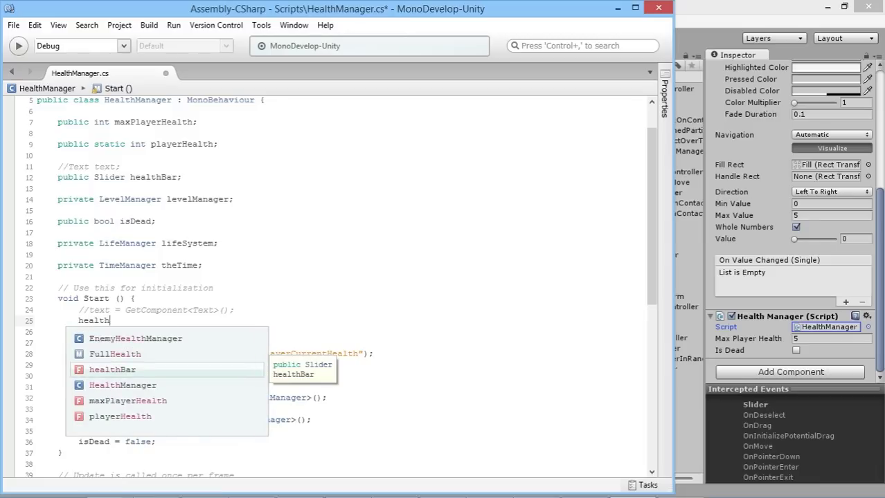
{"action": "type", "text": "h"}
{"action": "key", "text": "Return"}
{"action": "type", "text": "= GetComponent"}
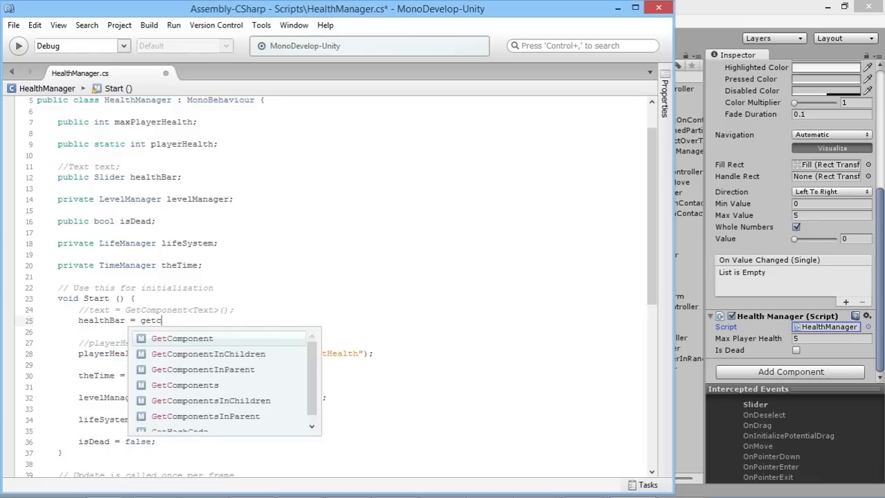
{"action": "key", "text": "Return"}
{"action": "type", "text": "<"}
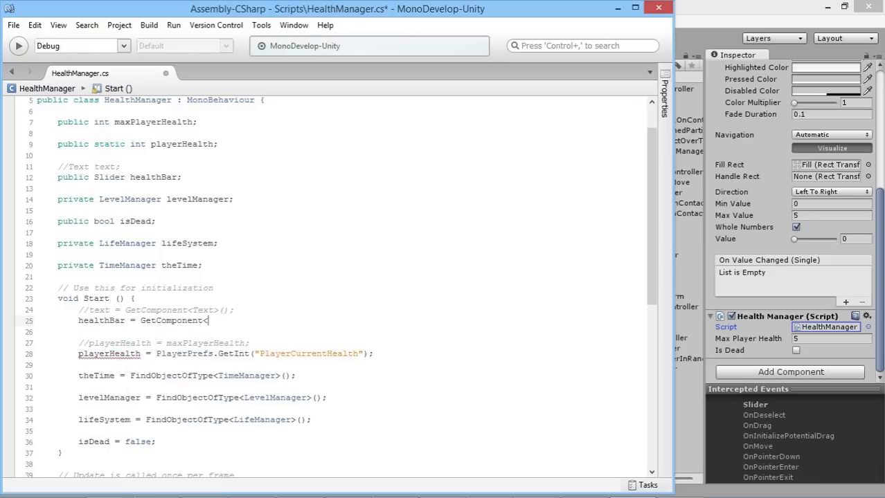
{"action": "type", "text": "Sli"}
{"action": "key", "text": "Return"}
{"action": "type", "text": ">();"}
{"action": "scroll", "coordinate": [213, 219], "scroll_direction": "down", "scroll_amount": 8}
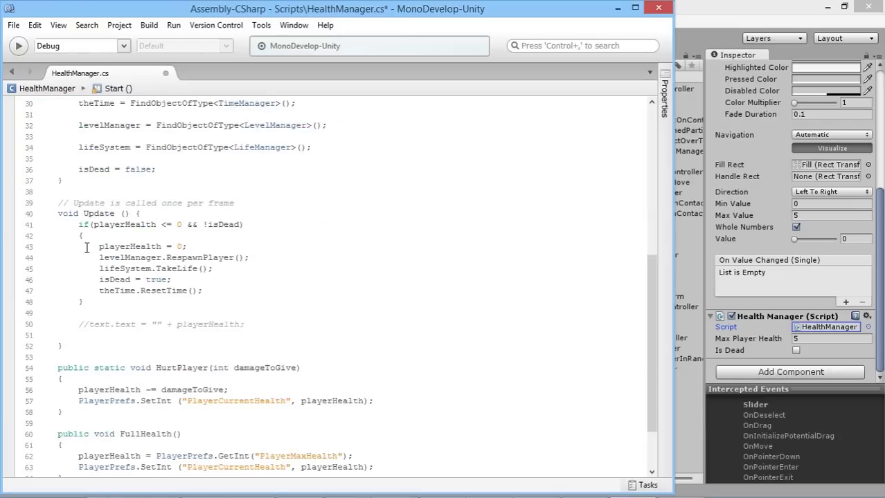
- Add healthBar.value = playerHealth; in Update() and save the script
{"action": "left_click", "coordinate": [95, 335]}
{"action": "type", "text": "healthBar."}
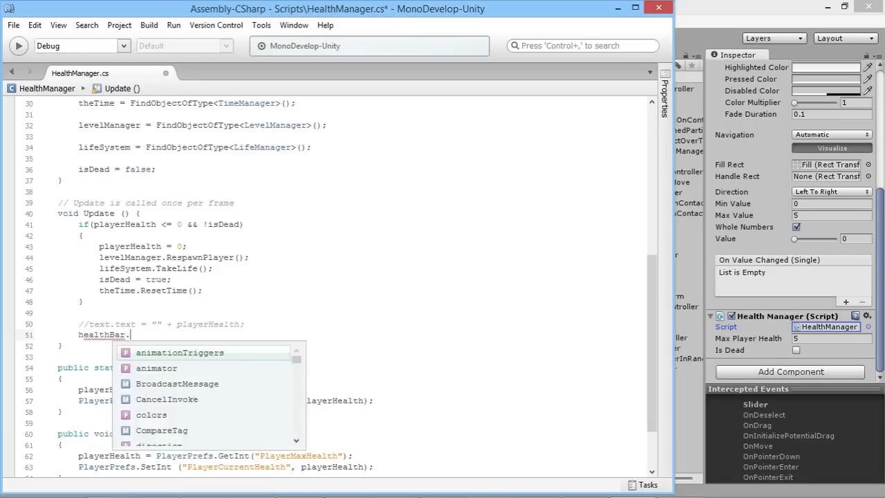
{"action": "type", "text": "value = "}
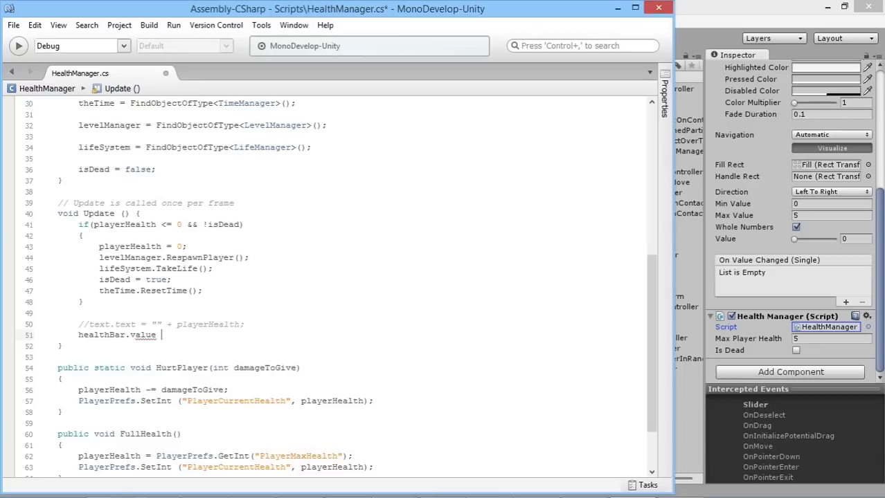
{"action": "type", "text": "playerHealth"}
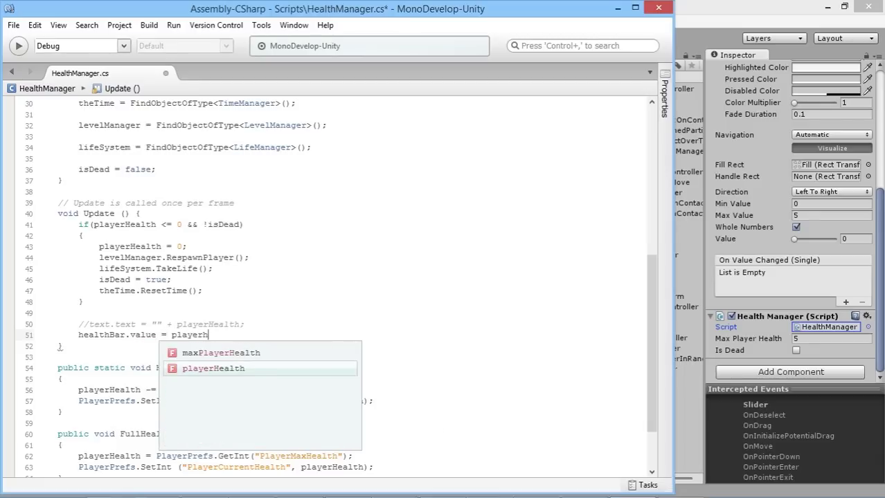
{"action": "type", "text": ";"}
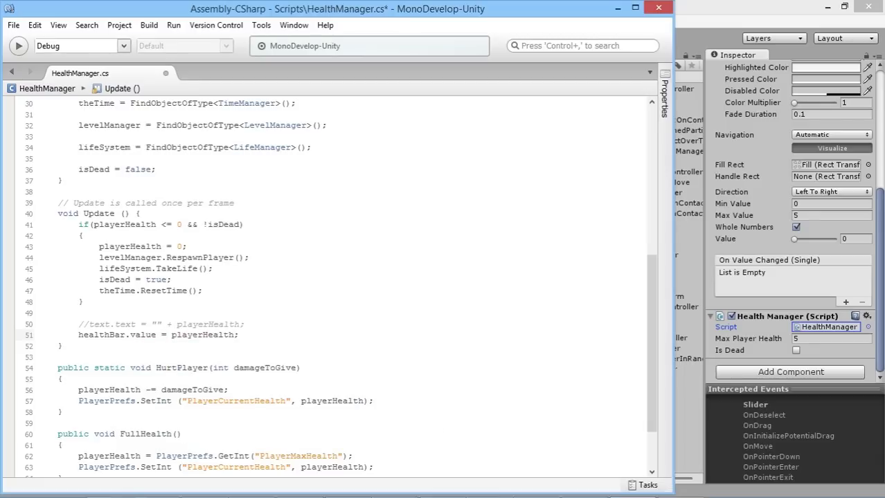
{"action": "key", "text": "ctrl+s"}
- Return to the Unity editor and start the level in Play mode
{"action": "left_click", "coordinate": [731, 11]}
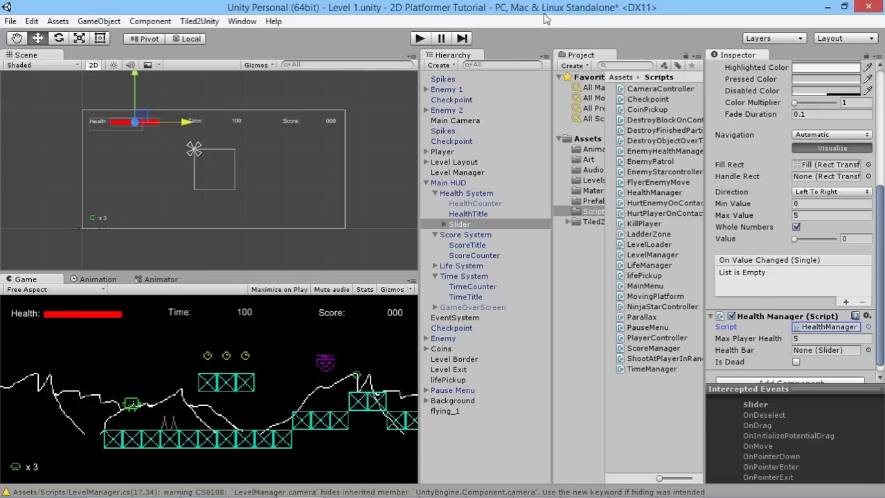
{"action": "left_click", "coordinate": [419, 39]}
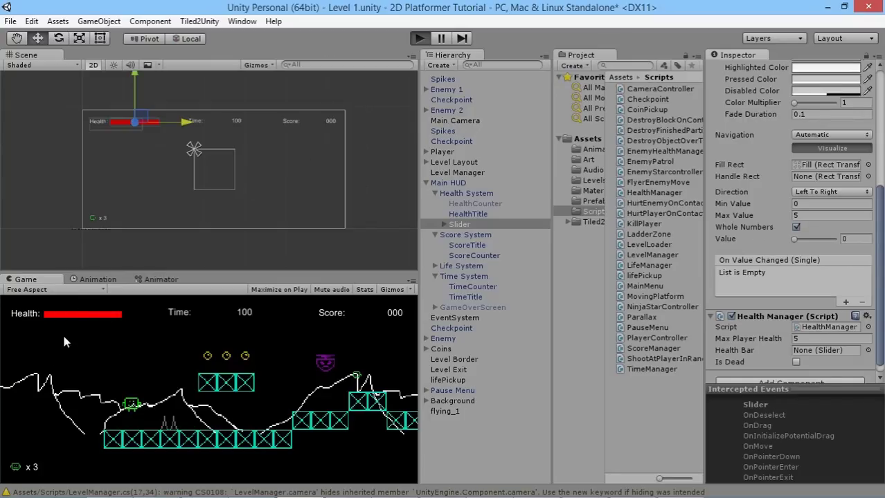
{"action": "key", "text": "ctrl+p"}
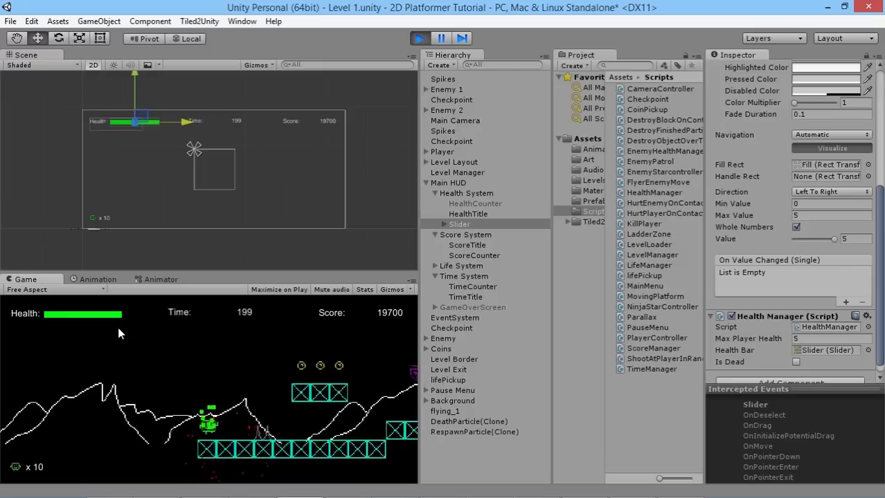
- Run the player right through the level, jumping platforms and hitting enemies to test the bar
{"action": "key", "text": "Right"}
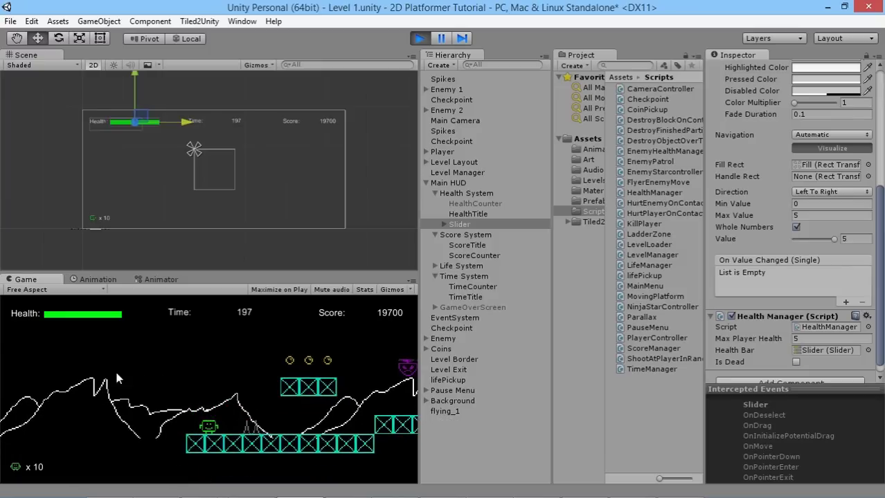
{"action": "key", "text": "Right"}
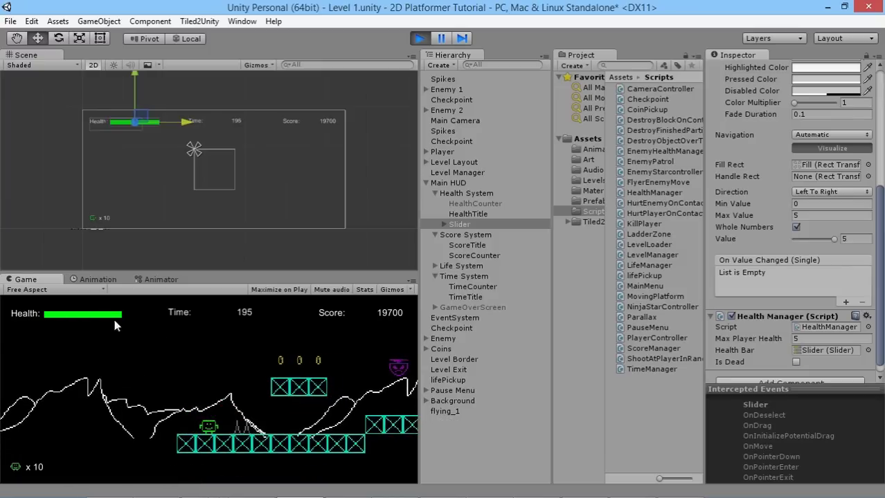
{"action": "key", "text": "space"}
{"action": "key", "text": "Right"}
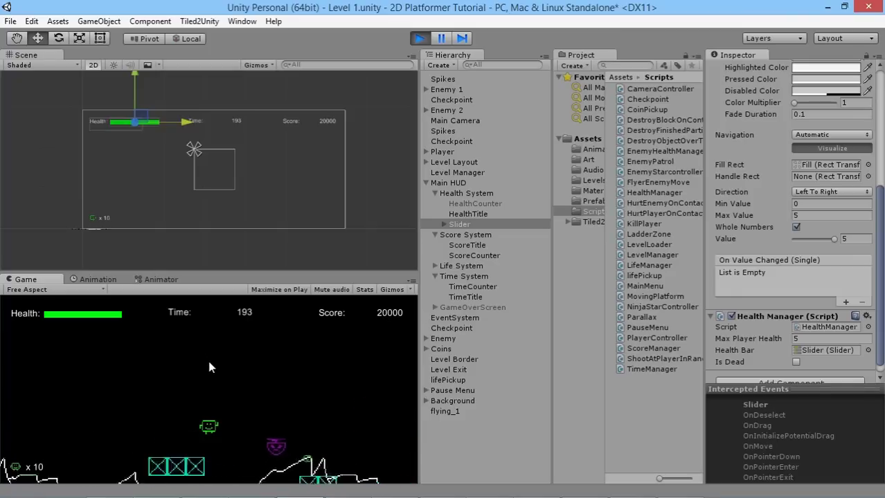
{"action": "key", "text": "Left"}
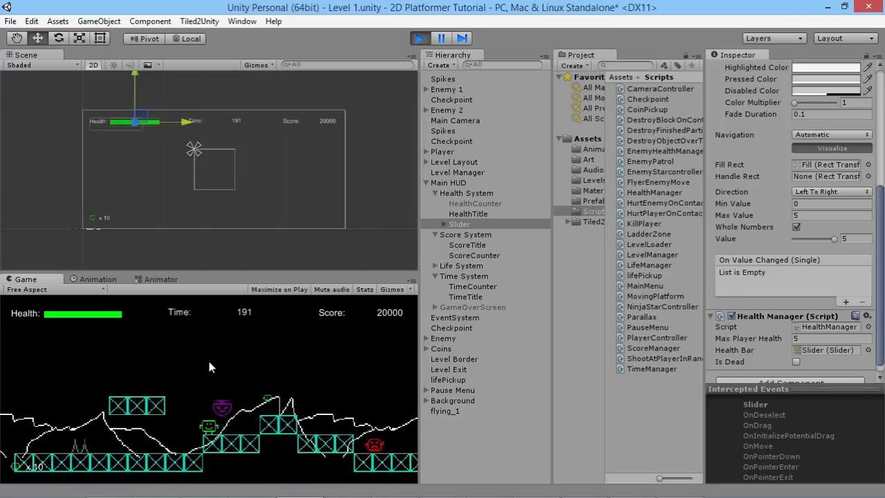
{"action": "key", "text": "Right"}
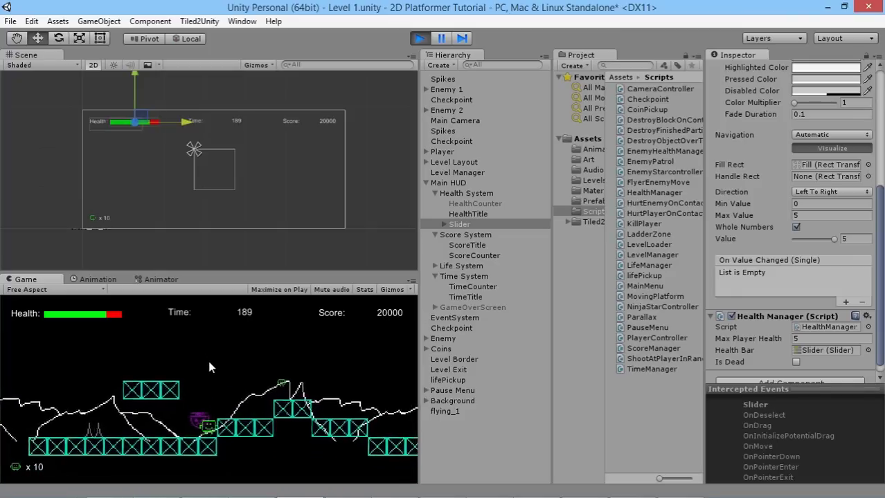
{"action": "key", "text": "Right"}
{"action": "key", "text": "space"}
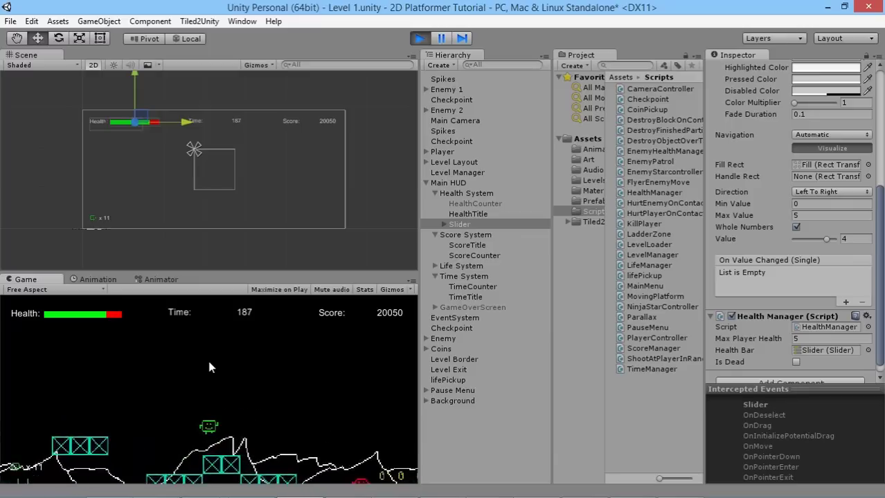
{"action": "key", "text": "space"}
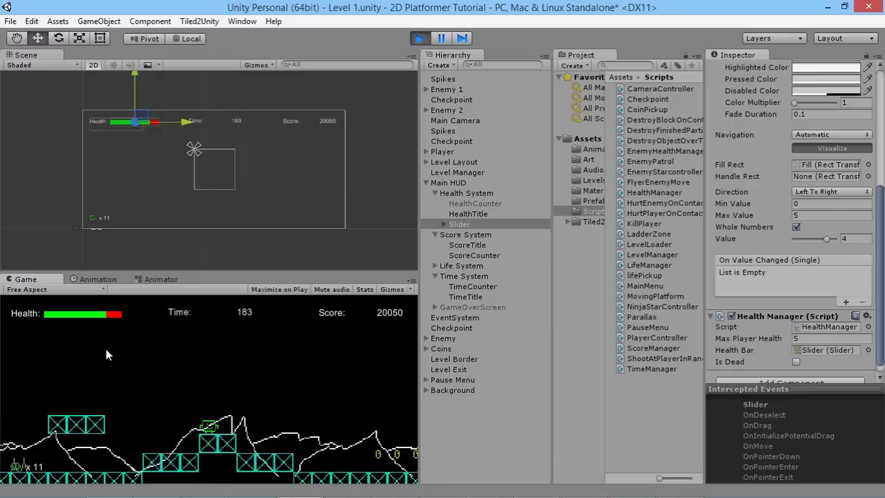
{"action": "key", "text": "Right"}
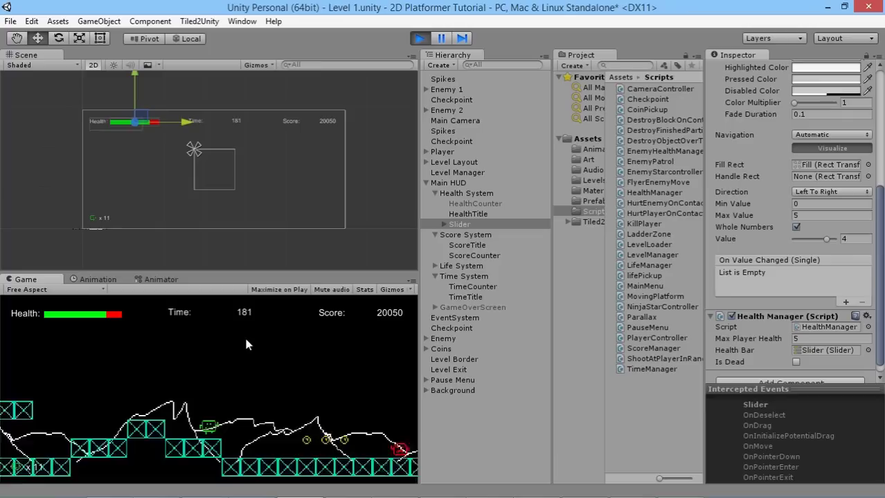
{"action": "key", "text": "Right"}
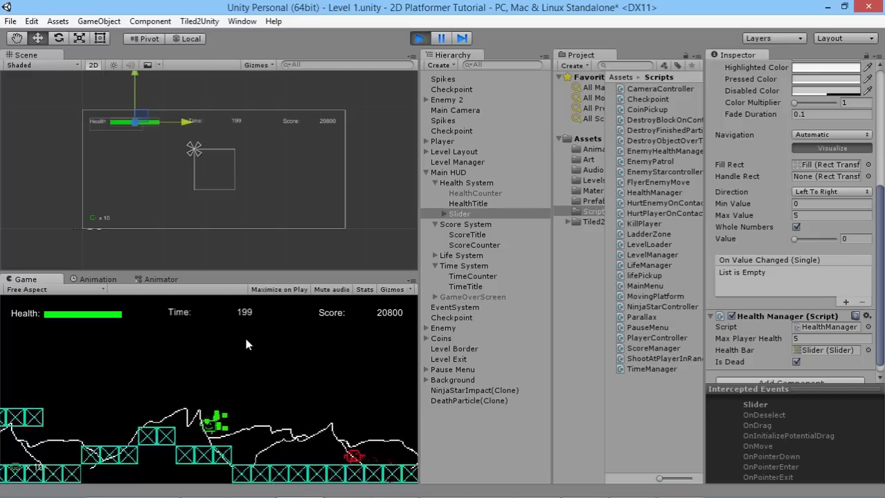
{"action": "key", "text": "Right"}
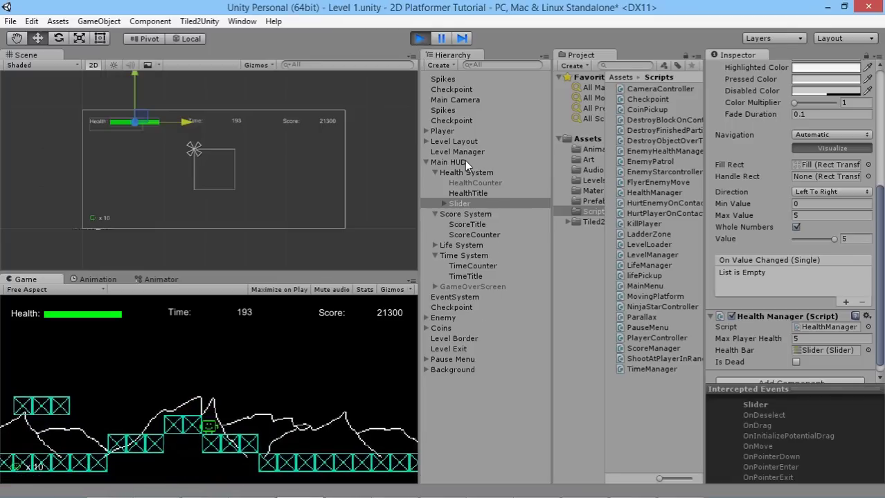
- Stop Play, set HealthCounter's Max Player Health to 8, and run a brief test
{"action": "left_click", "coordinate": [484, 182]}
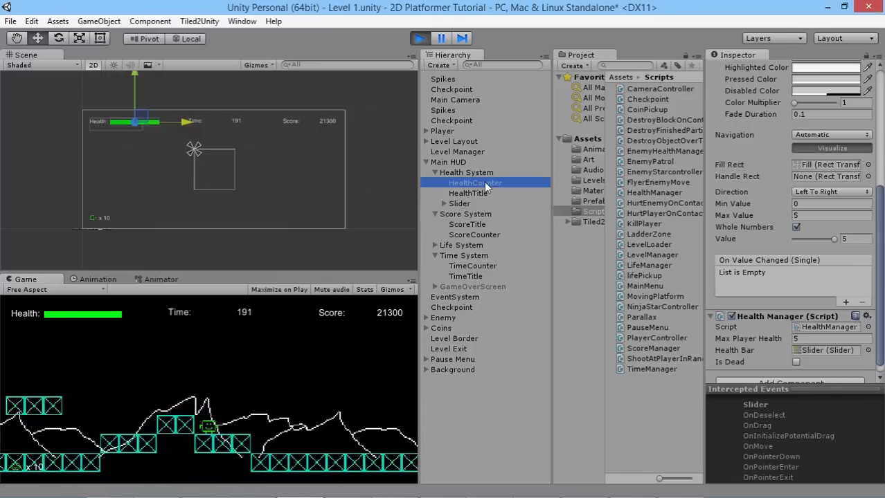
{"action": "left_click", "coordinate": [419, 39]}
{"action": "left_click", "coordinate": [800, 327]}
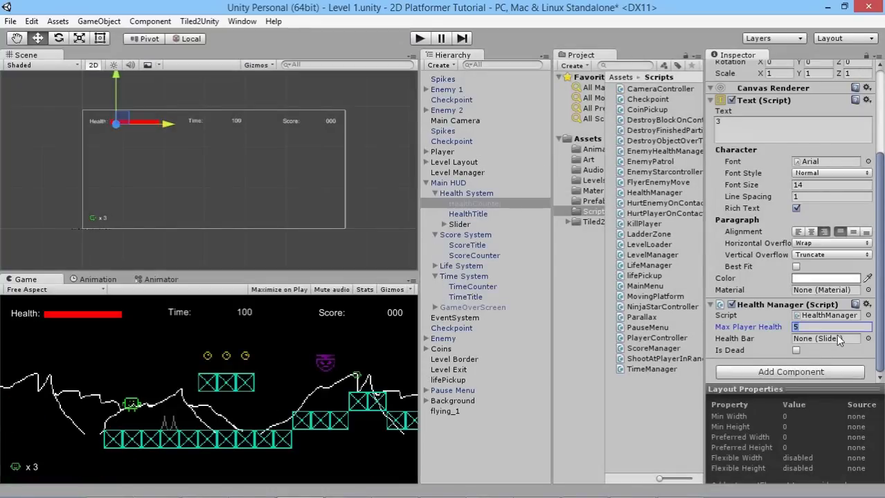
{"action": "type", "text": "8"}
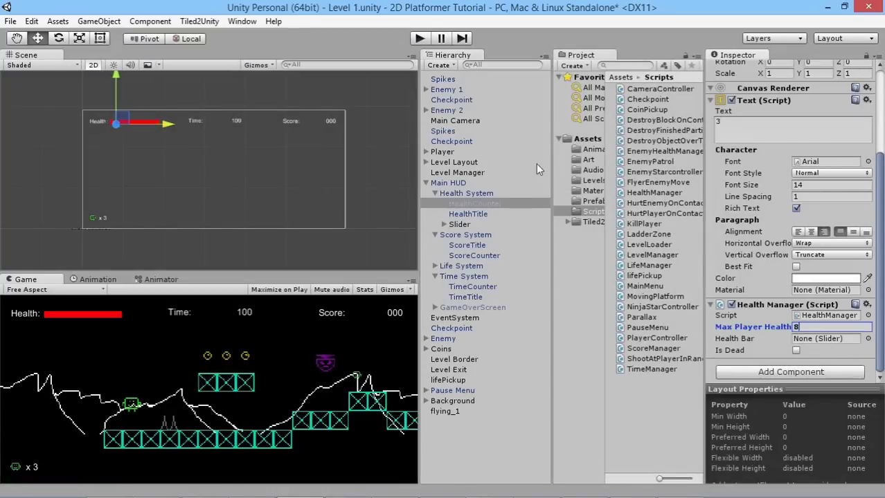
{"action": "left_click", "coordinate": [420, 39]}
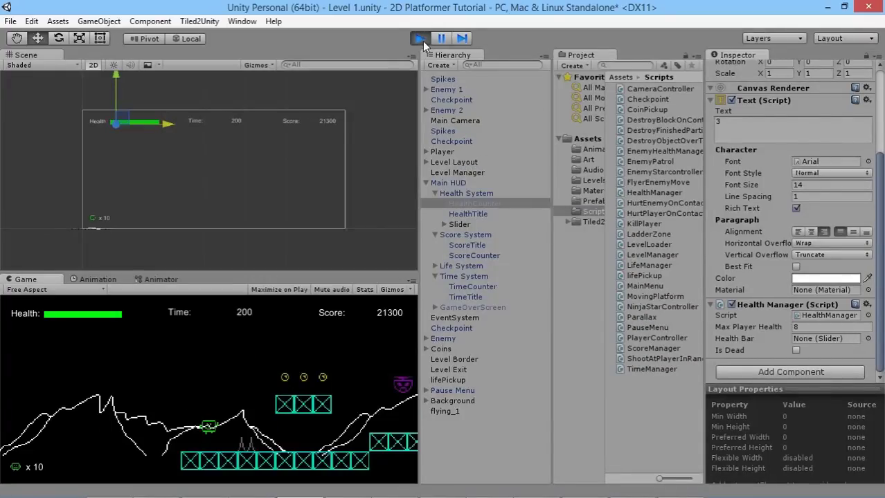
{"action": "left_click", "coordinate": [420, 39]}
- Set the Slider's Health Manager Max Player Health to 8
{"action": "left_click", "coordinate": [476, 215]}
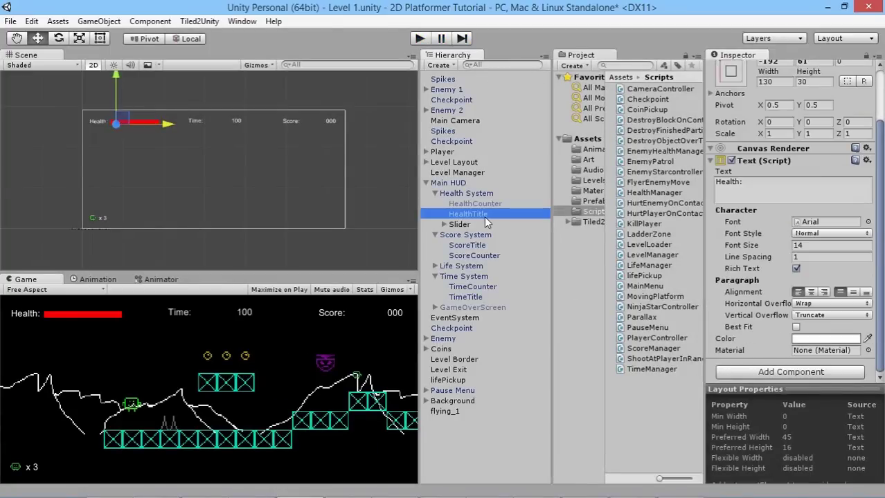
{"action": "left_click", "coordinate": [460, 225]}
{"action": "scroll", "coordinate": [796, 277], "scroll_direction": "down", "scroll_amount": 5}
{"action": "left_click", "coordinate": [806, 329]}
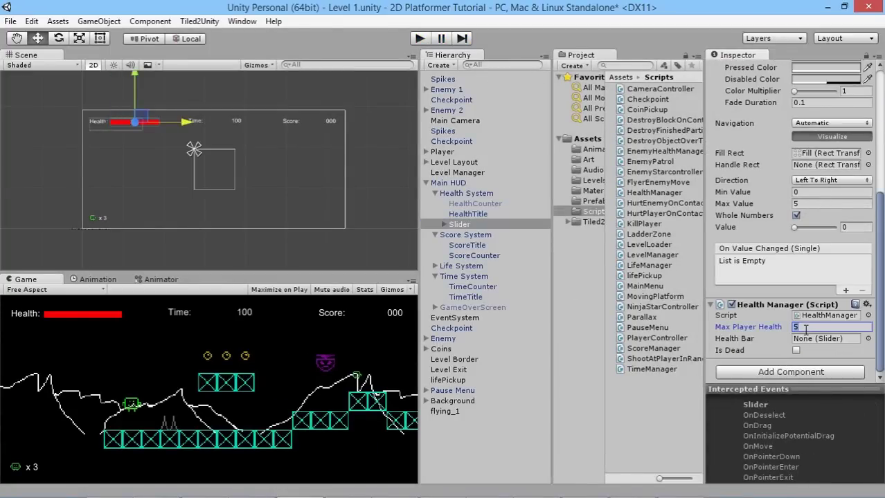
- Playtest by moving the player into enemies, watching the bar drain, then stop
{"action": "left_click", "coordinate": [420, 39]}
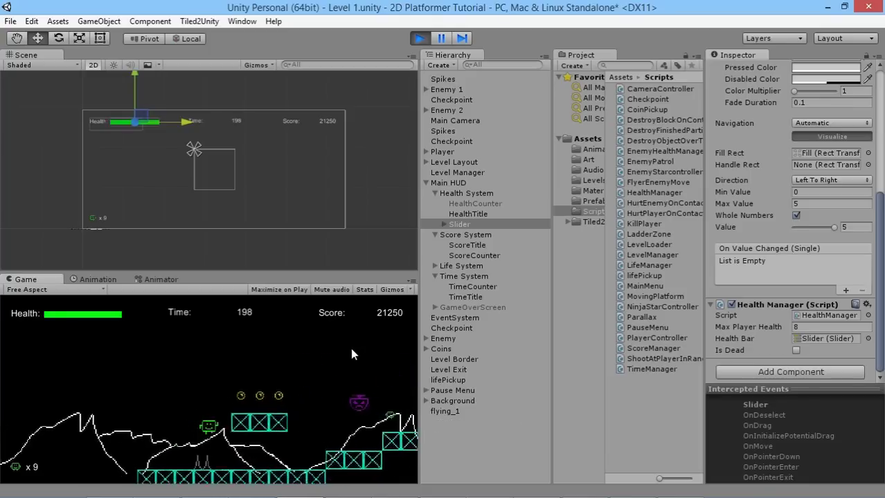
{"action": "key", "text": "Right"}
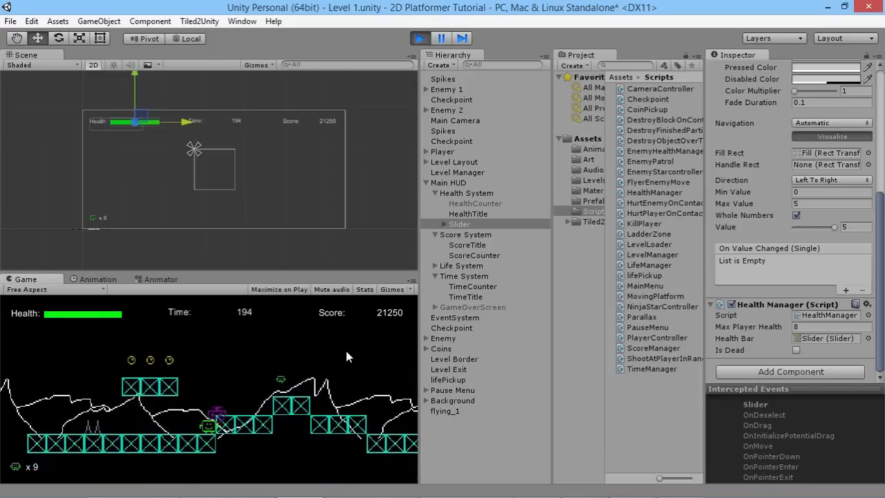
{"action": "key", "text": "Left"}
{"action": "key", "text": "Left"}
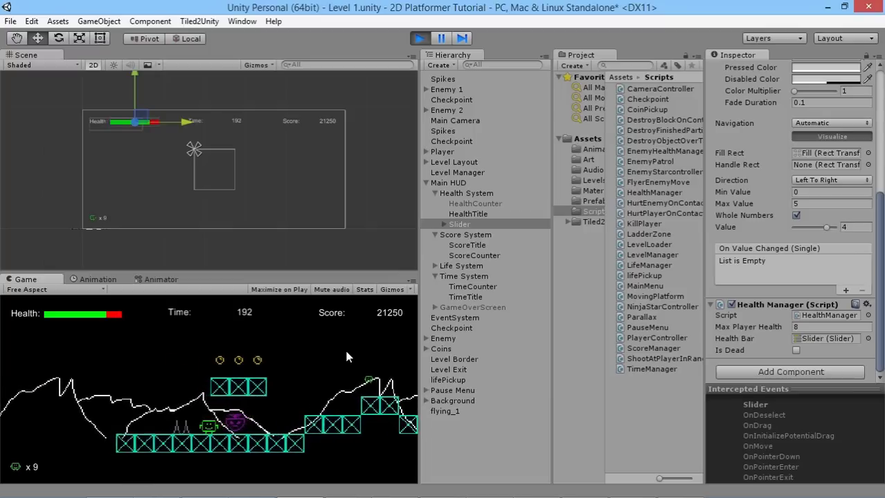
{"action": "key", "text": "Right"}
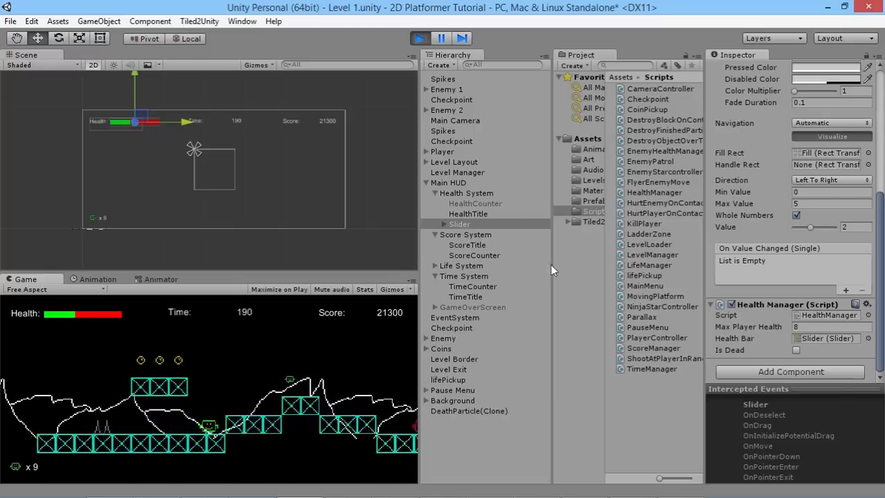
{"action": "left_click", "coordinate": [420, 39]}
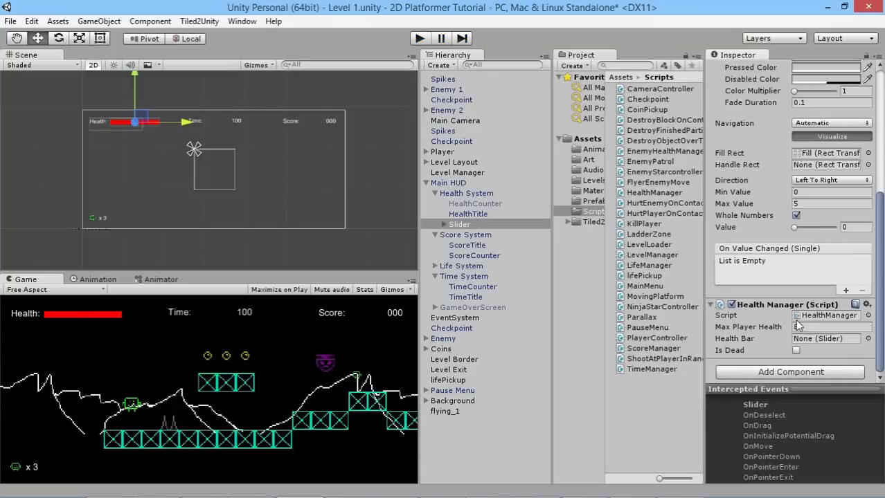
- Set Slider Max Value 8 and Max Player Health 5, then playtest walking into an enemy
{"action": "left_click", "coordinate": [810, 203]}
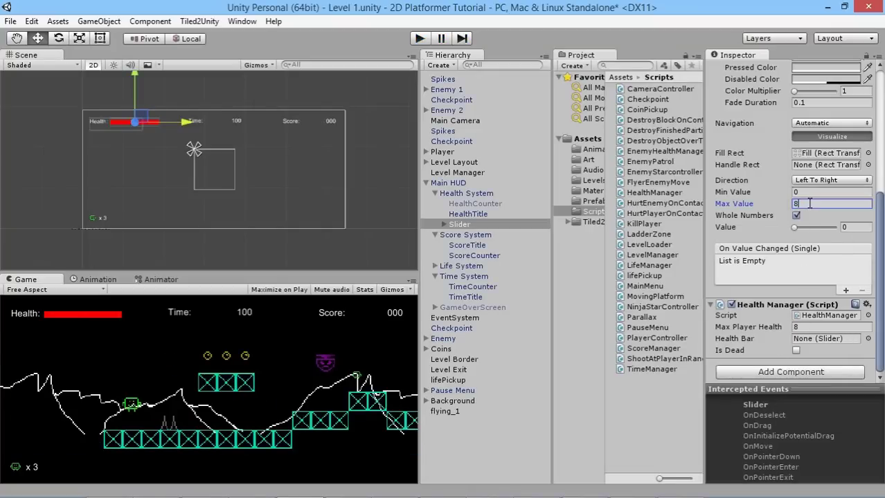
{"action": "left_click", "coordinate": [821, 328]}
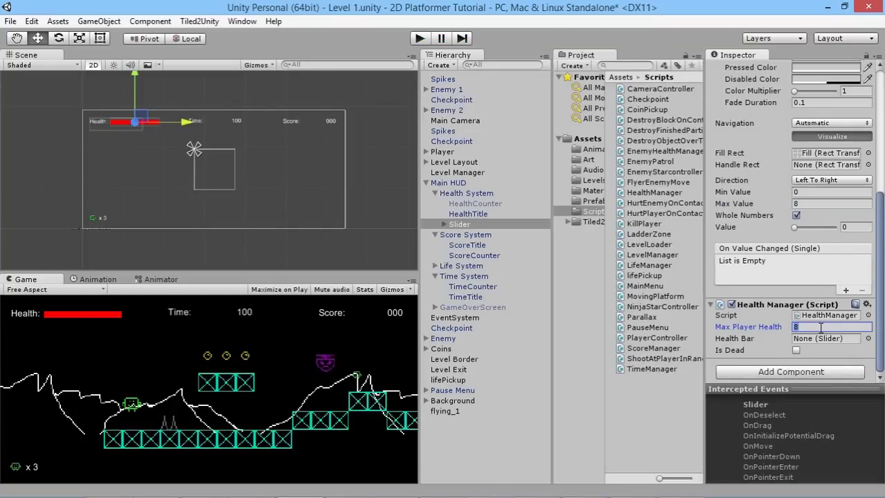
{"action": "left_click", "coordinate": [422, 38]}
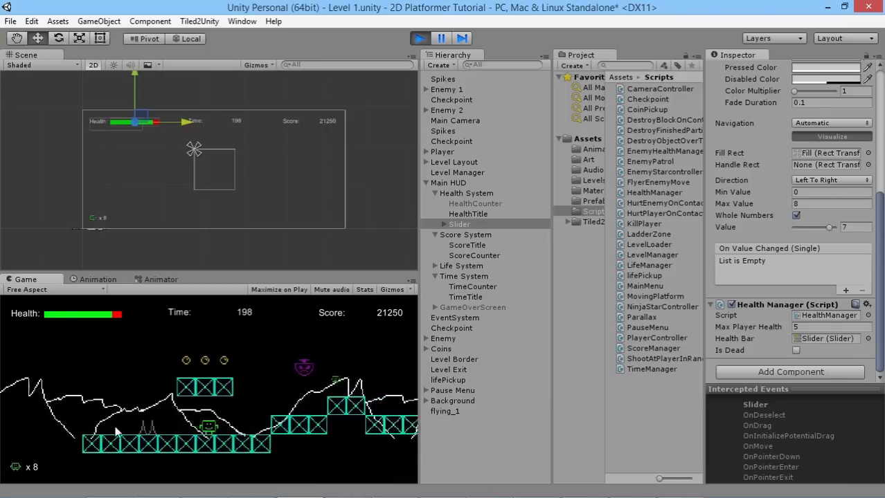
{"action": "key", "text": "Right"}
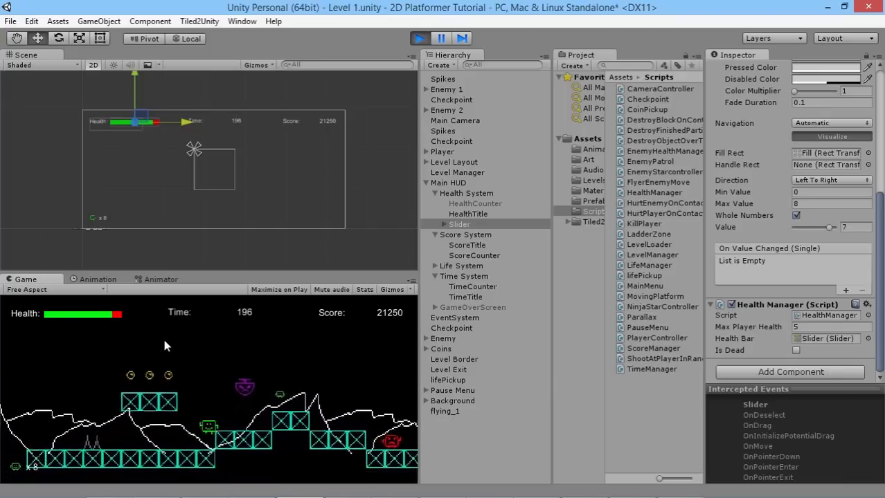
{"action": "key", "text": "Right"}
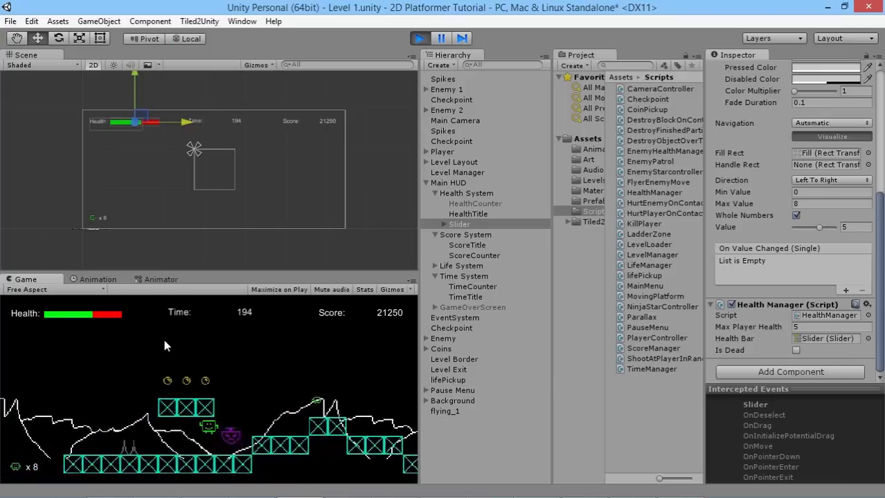
{"action": "left_click", "coordinate": [418, 38]}
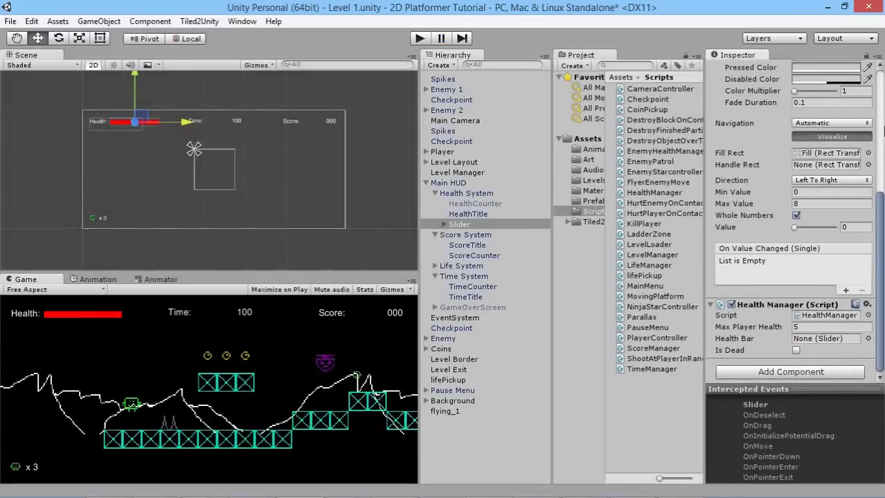
- Change the health Slider's Max Value from 8 to 7 in the Inspector
{"action": "left_click", "coordinate": [810, 203]}
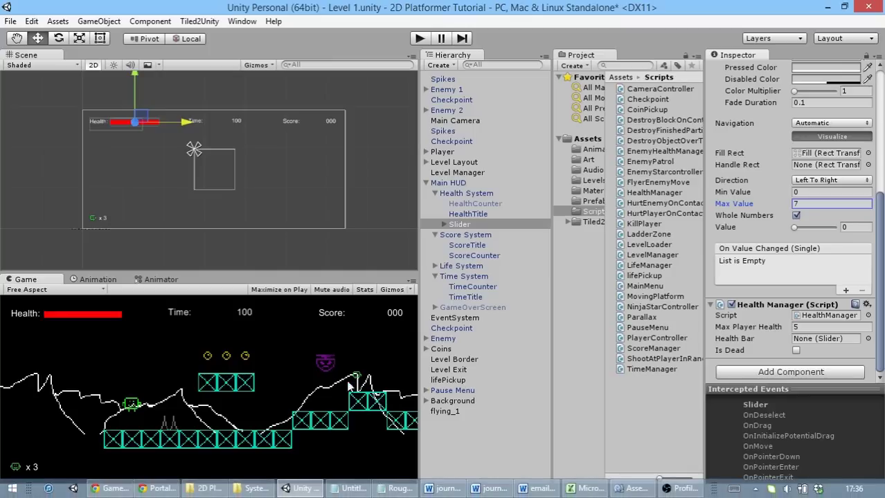
- Select the updated GPJ_2D_Platformer_Sprites.png in youtube > 2D Platformer Tutorial > Resources
{"action": "left_click", "coordinate": [216, 494]}
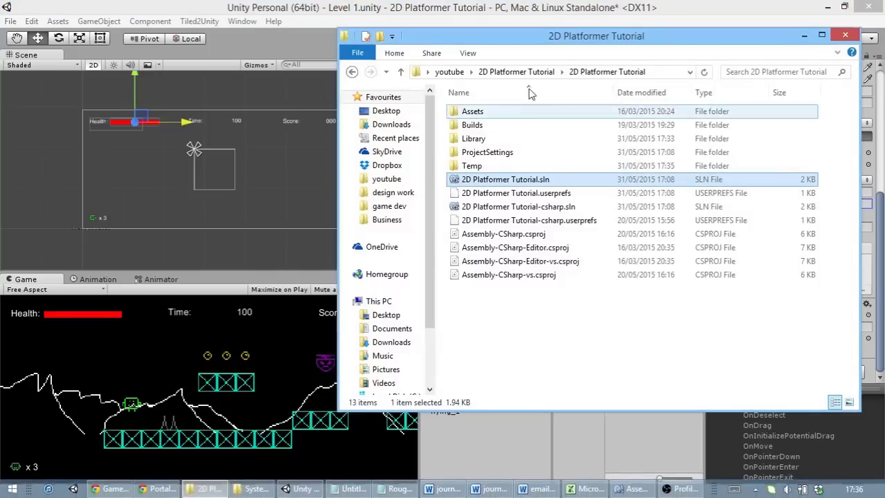
{"action": "left_click", "coordinate": [452, 72]}
{"action": "double_click", "coordinate": [658, 147]}
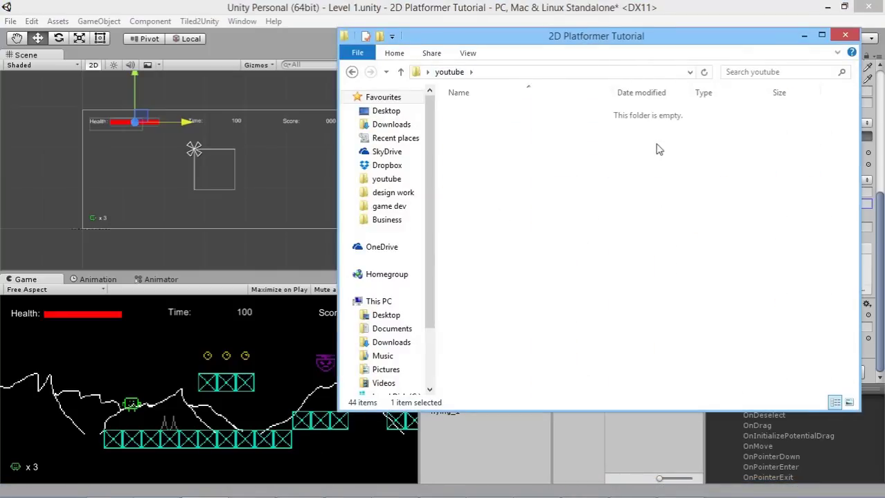
{"action": "double_click", "coordinate": [499, 166]}
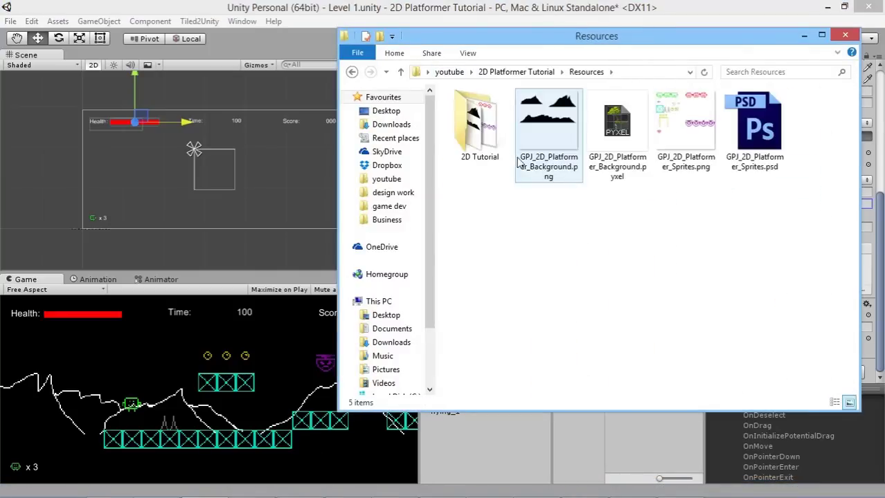
{"action": "left_click", "coordinate": [698, 133]}
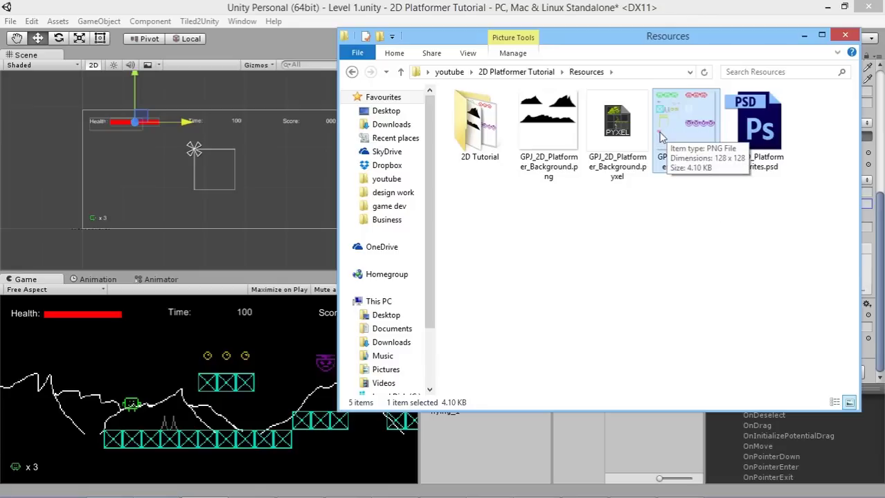
- Reveal the project's Art folder in File Explorer with Show in Explorer
{"action": "left_click", "coordinate": [672, 8]}
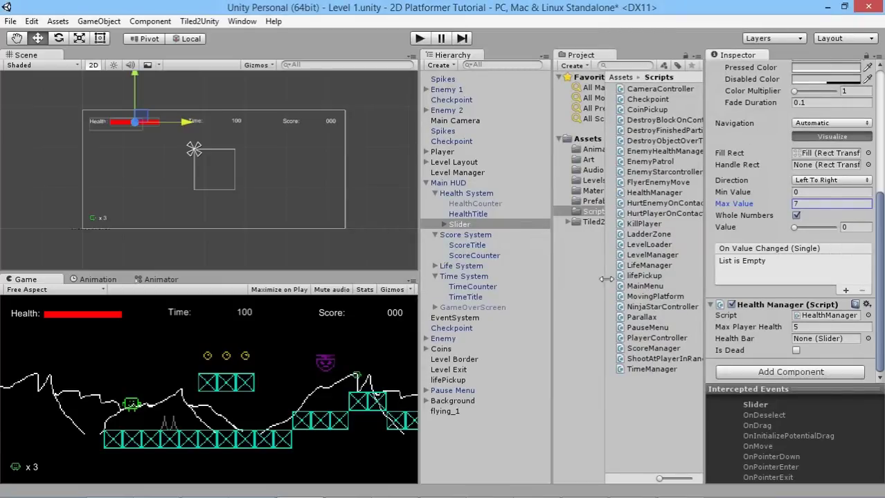
{"action": "left_click", "coordinate": [588, 160]}
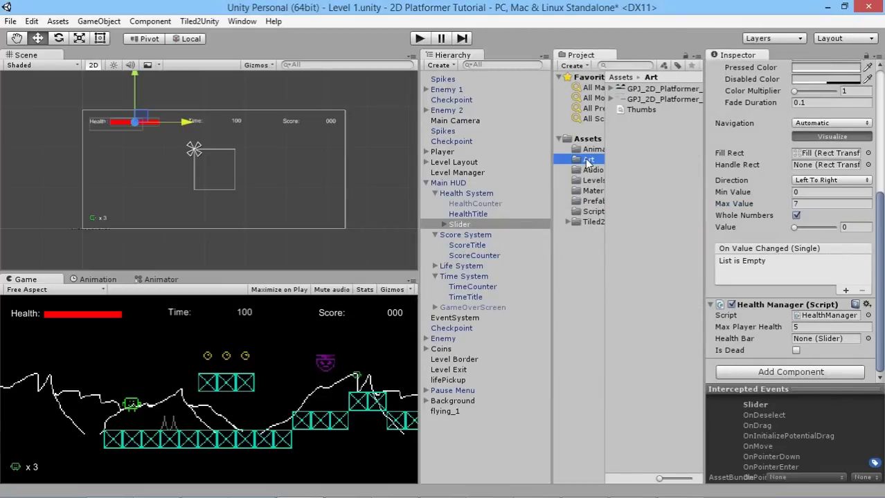
{"action": "right_click", "coordinate": [591, 164]}
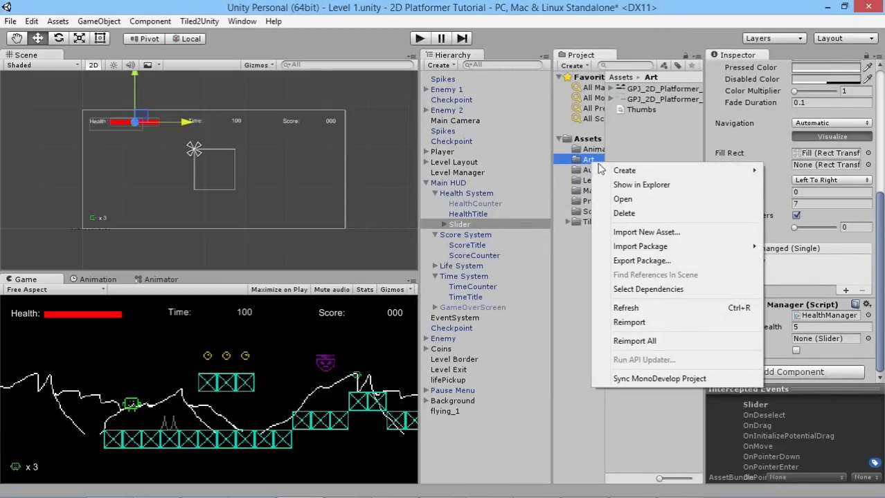
{"action": "left_click", "coordinate": [630, 182]}
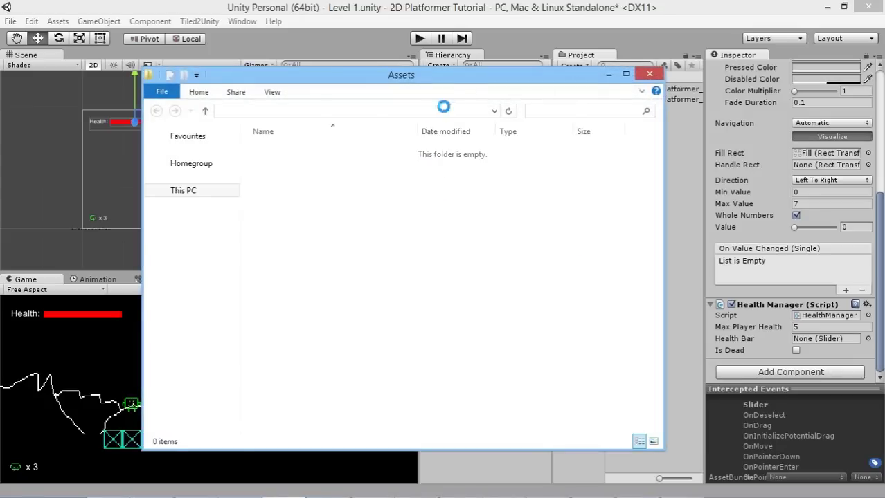
{"action": "double_click", "coordinate": [285, 165]}
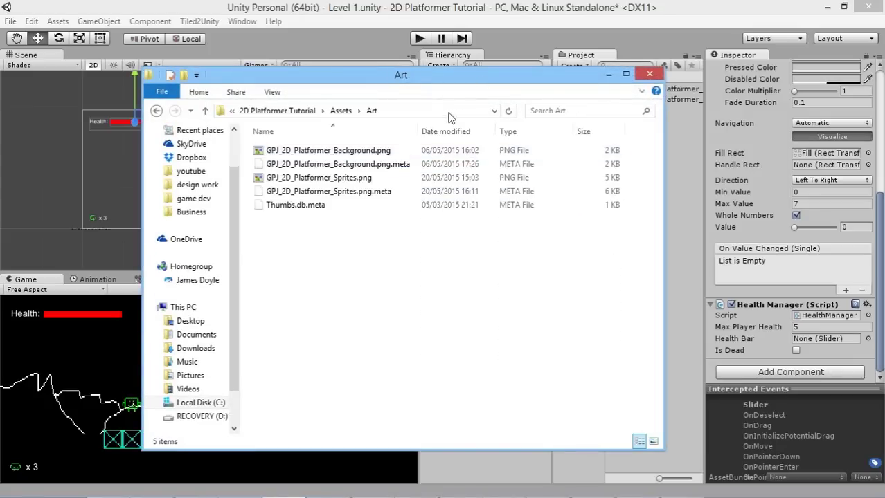
{"action": "left_click_drag", "start_coordinate": [470, 75], "coordinate": [408, 66]}
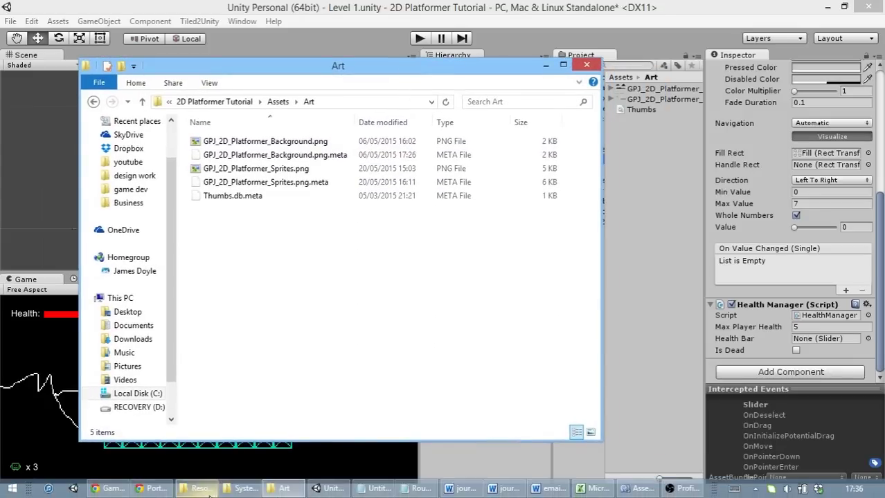
- Paste the sprite sheet into Art, replacing the existing GPJ_2D_Platformer_Sprites.png
{"action": "left_click", "coordinate": [196, 493]}
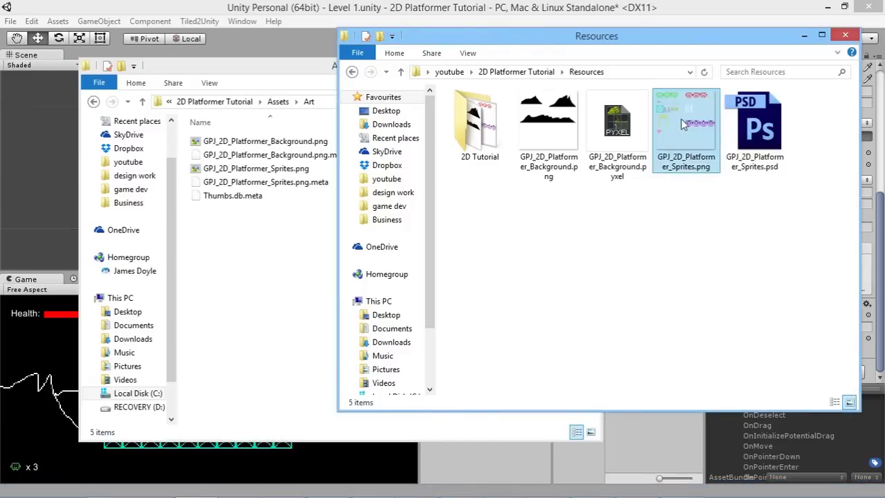
{"action": "left_click", "coordinate": [250, 289]}
{"action": "key", "text": "ctrl+v"}
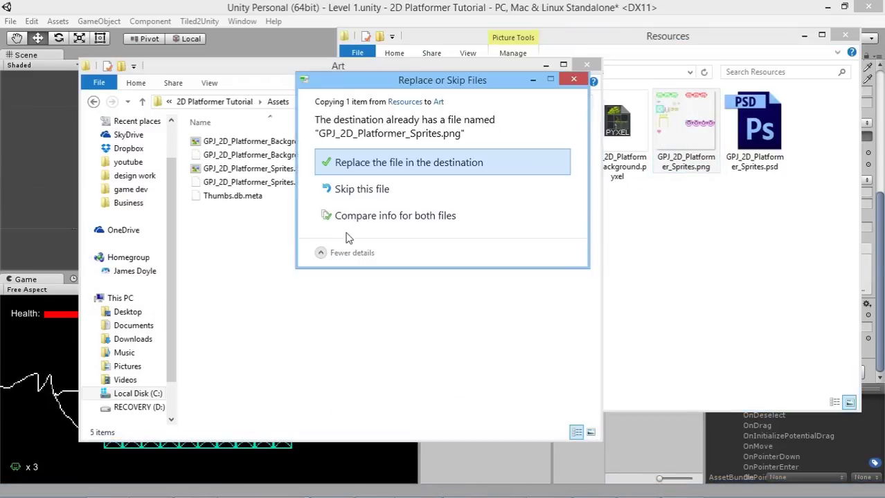
{"action": "left_click", "coordinate": [417, 164]}
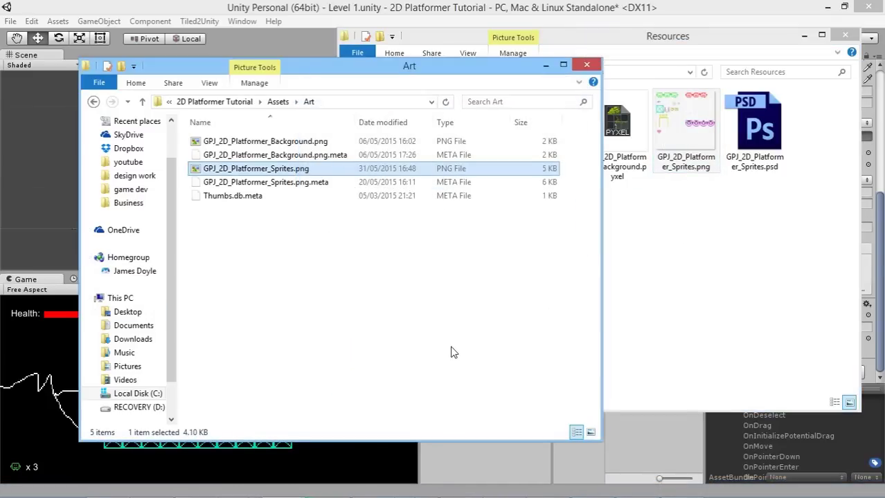
{"action": "left_click", "coordinate": [546, 66]}
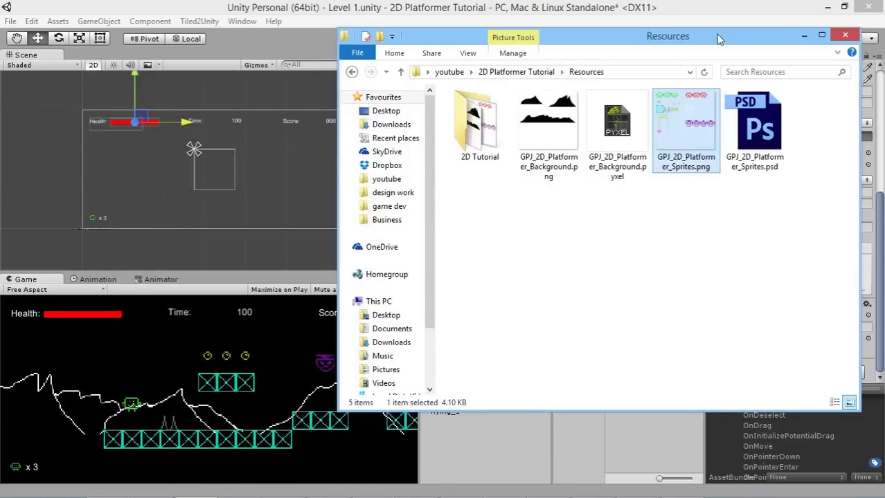
{"action": "left_click", "coordinate": [702, 5]}
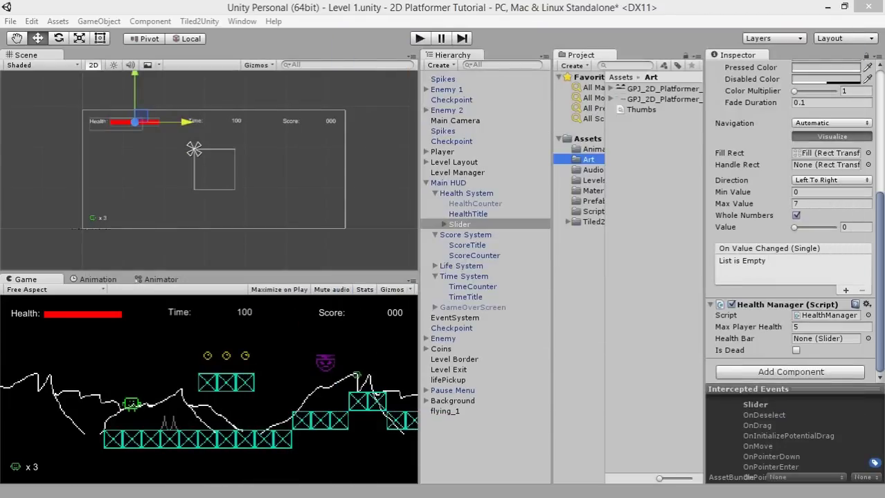
- In the Sprite Editor, slice the pink heart as a sprite named HealthPickup and apply
{"action": "left_click", "coordinate": [663, 101]}
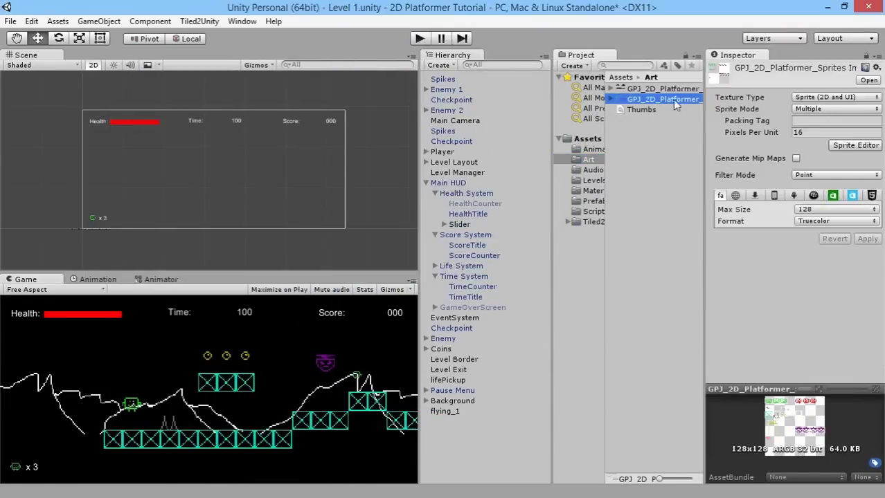
{"action": "left_click", "coordinate": [855, 145]}
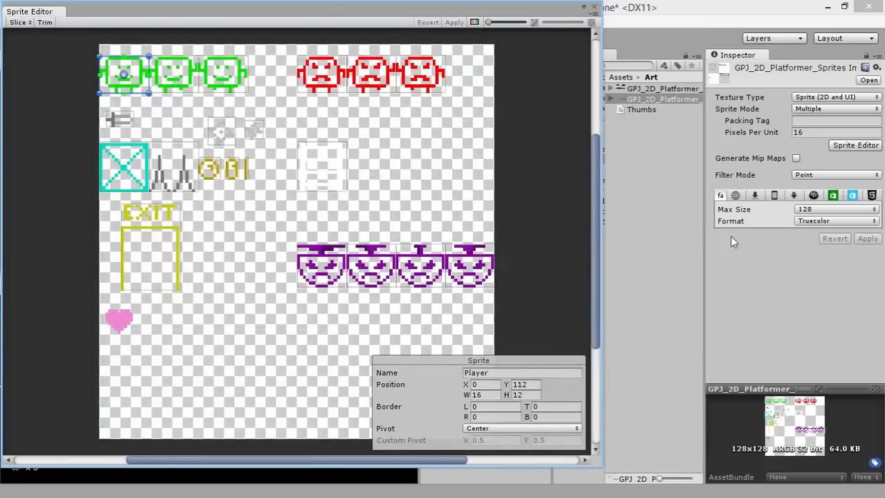
{"action": "scroll", "coordinate": [44, 376], "scroll_direction": "up", "scroll_amount": 5}
{"action": "middle_click_drag", "start_coordinate": [79, 371], "coordinate": [365, 218]}
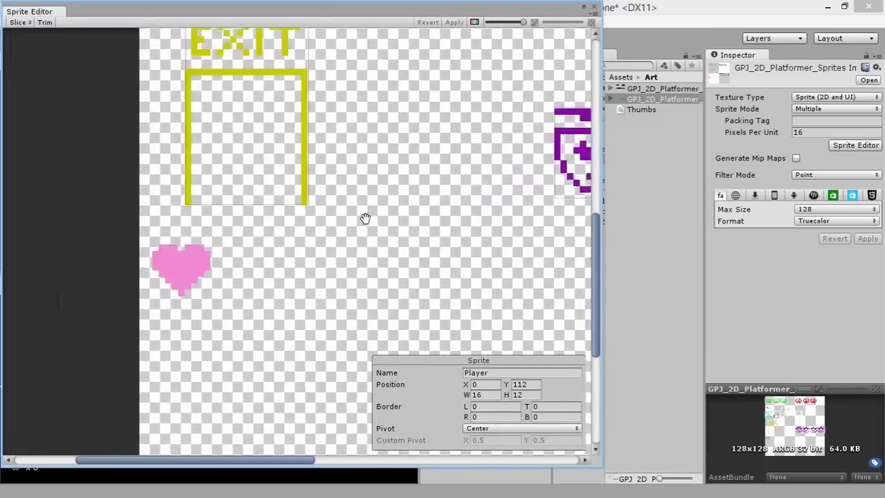
{"action": "left_click_drag", "start_coordinate": [191, 227], "coordinate": [249, 280]}
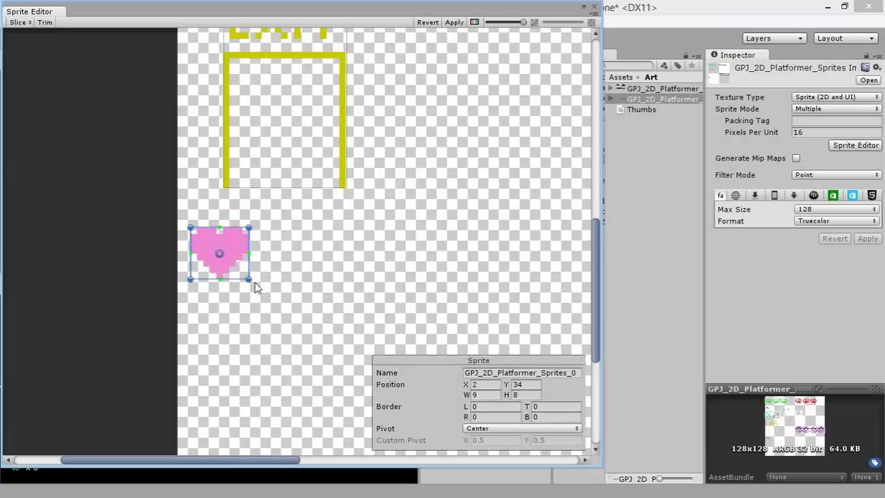
{"action": "left_click", "coordinate": [544, 373]}
{"action": "type", "text": "HealthPickup"}
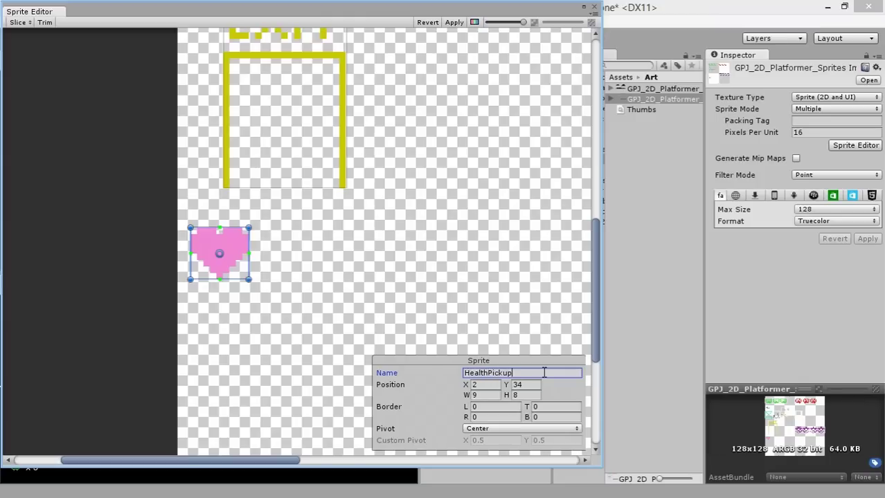
{"action": "left_click", "coordinate": [454, 22]}
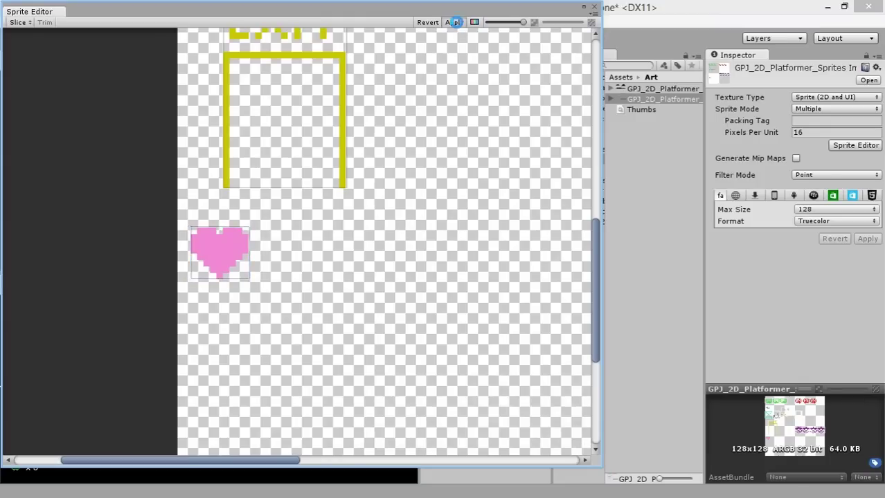
{"action": "left_click", "coordinate": [593, 6]}
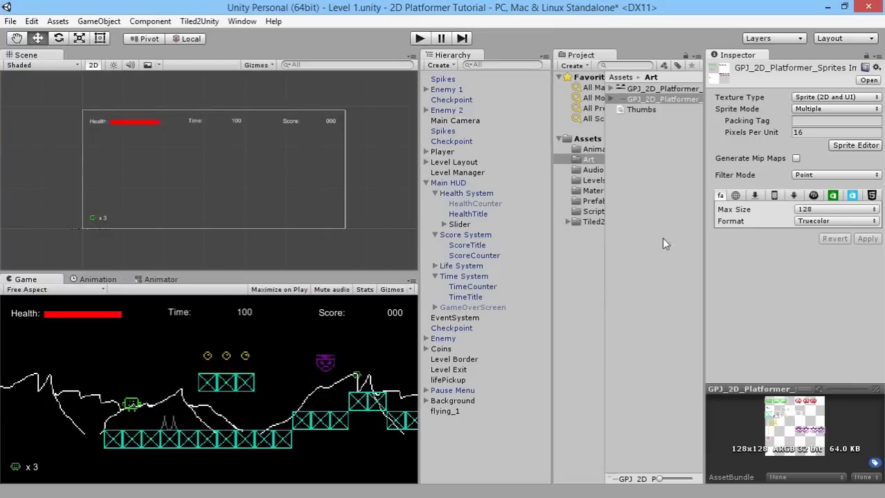
- Create a HealthPickup object from the heart sprite and place it on the ground at X 10.89, Y -0.26
{"action": "scroll", "coordinate": [207, 208], "scroll_direction": "up", "scroll_amount": 10}
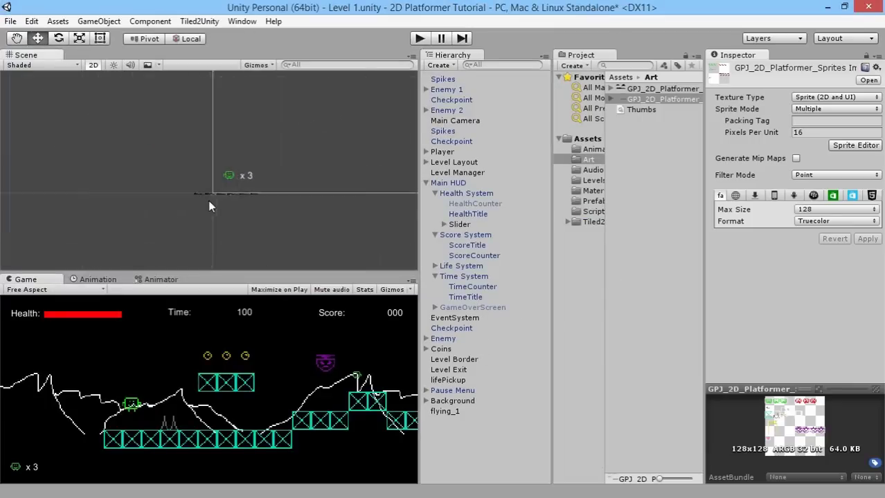
{"action": "middle_click_drag", "start_coordinate": [223, 214], "coordinate": [211, 92]}
{"action": "scroll", "coordinate": [232, 212], "scroll_direction": "up", "scroll_amount": 5}
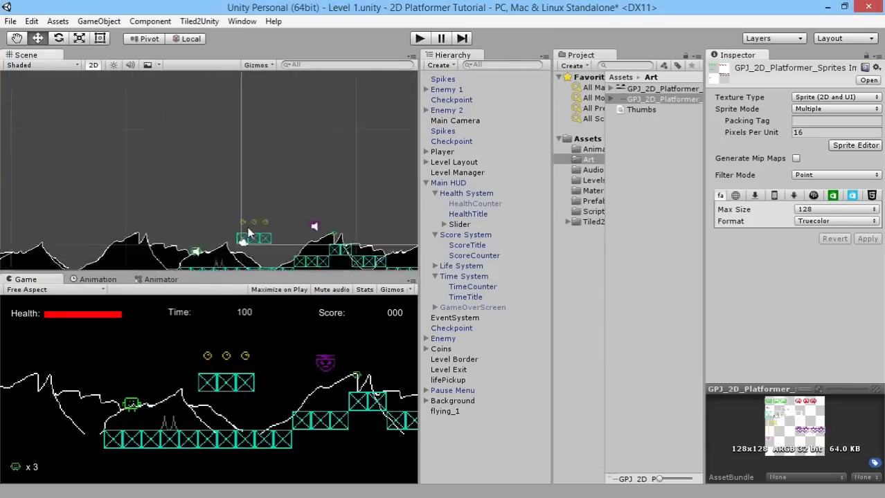
{"action": "scroll", "coordinate": [232, 215], "scroll_direction": "up", "scroll_amount": 3}
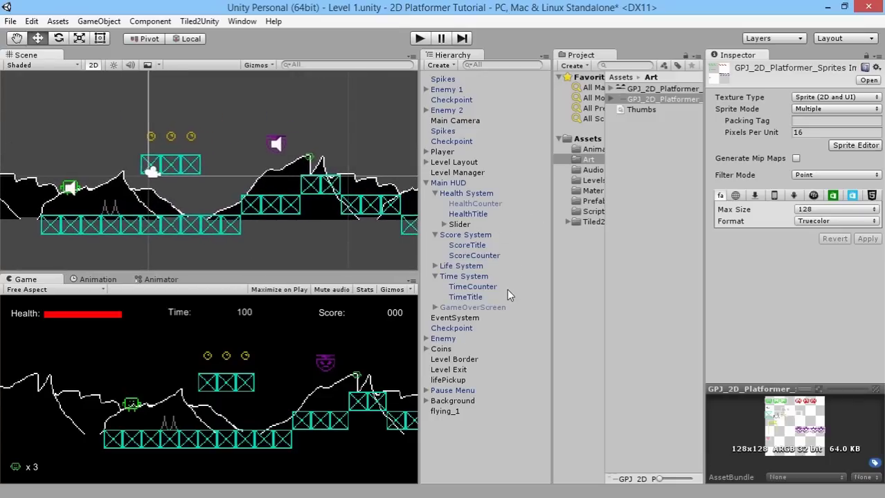
{"action": "left_click", "coordinate": [611, 99]}
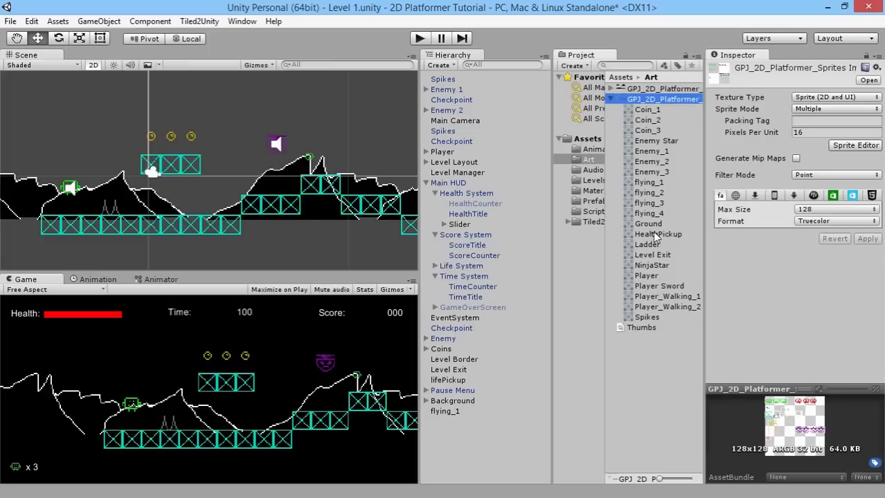
{"action": "left_click_drag", "start_coordinate": [655, 234], "coordinate": [464, 437]}
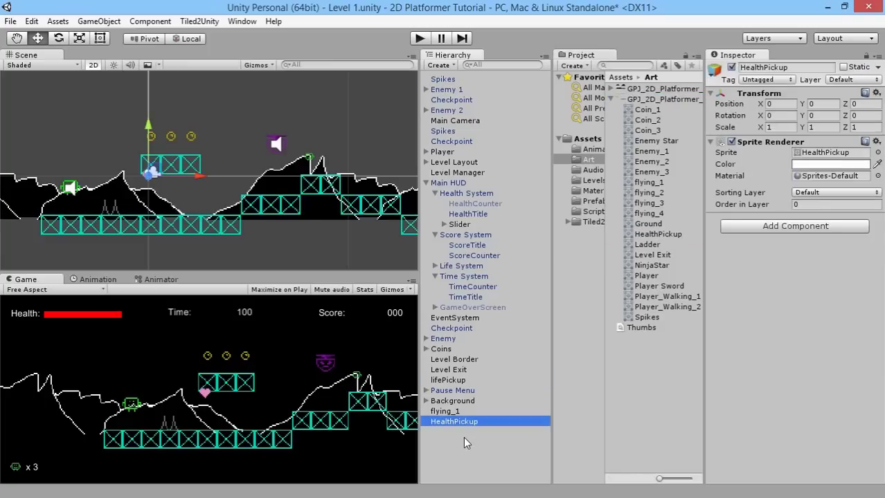
{"action": "mouse_move", "coordinate": [156, 173]}
{"action": "left_mouse_down"}
{"action": "mouse_move", "coordinate": [347, 163]}
{"action": "mouse_move", "coordinate": [372, 177]}
{"action": "left_mouse_up"}
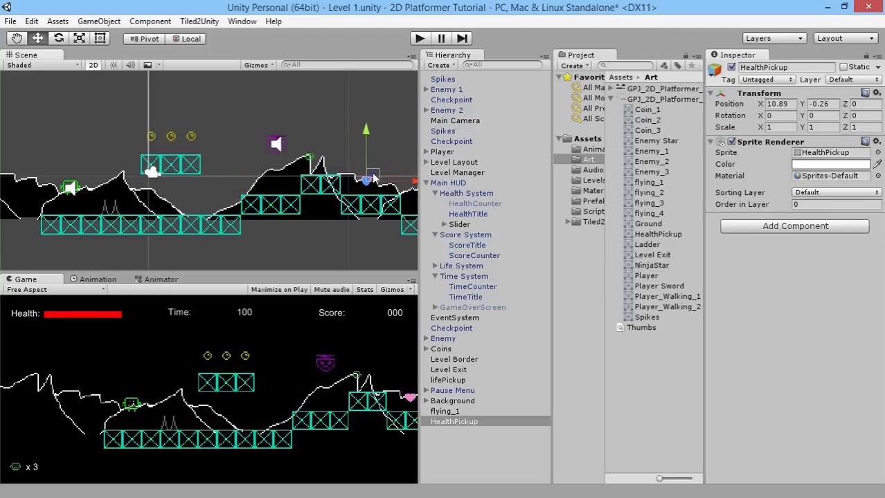
{"action": "mouse_move", "coordinate": [369, 211]}
{"action": "middle_mouse_down"}
{"action": "mouse_move", "coordinate": [229, 218]}
{"action": "mouse_move", "coordinate": [280, 188]}
{"action": "middle_mouse_up"}
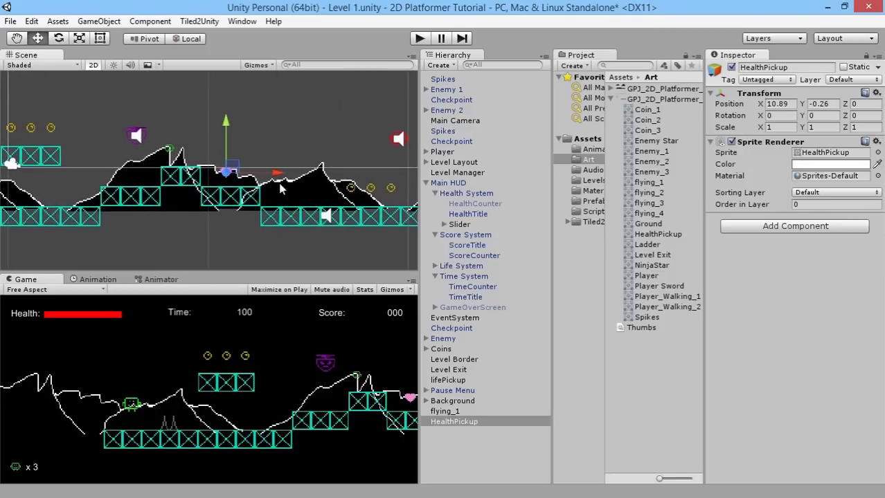
- Add a trigger Circle Collider 2D with radius 0.35 to HealthPickup
{"action": "left_click", "coordinate": [810, 227]}
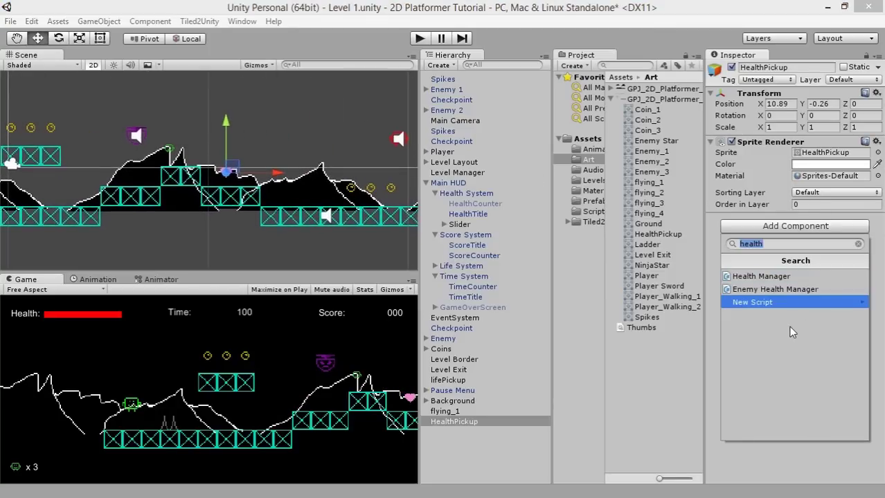
{"action": "type", "text": "b"}
{"action": "key", "text": "BackSpace"}
{"action": "type", "text": "circl"}
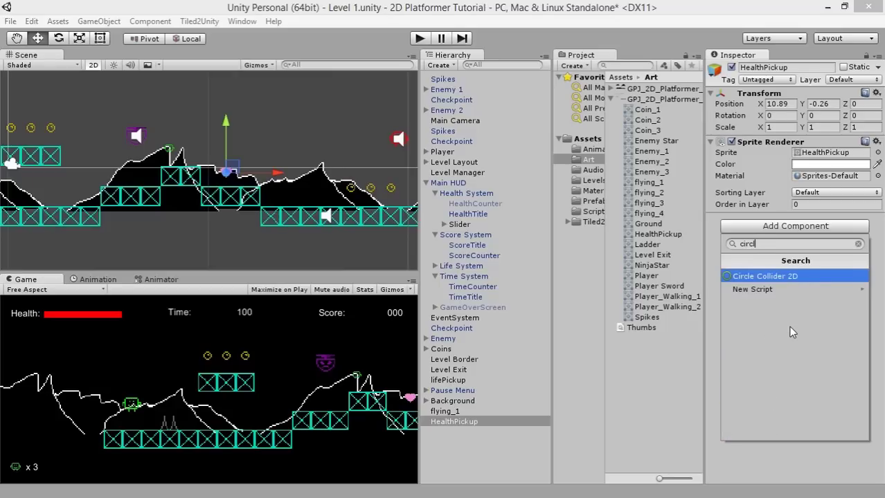
{"action": "key", "text": "Return"}
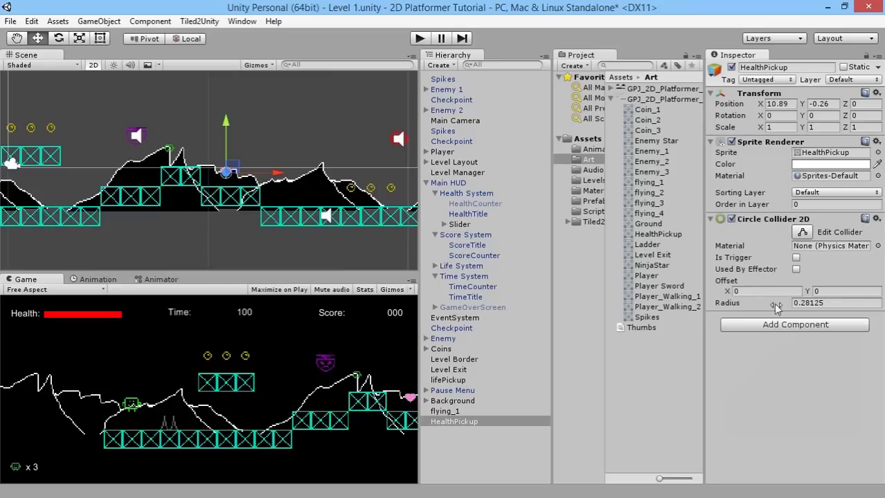
{"action": "left_click", "coordinate": [795, 258]}
{"action": "scroll", "coordinate": [268, 173], "scroll_direction": "up", "scroll_amount": 5}
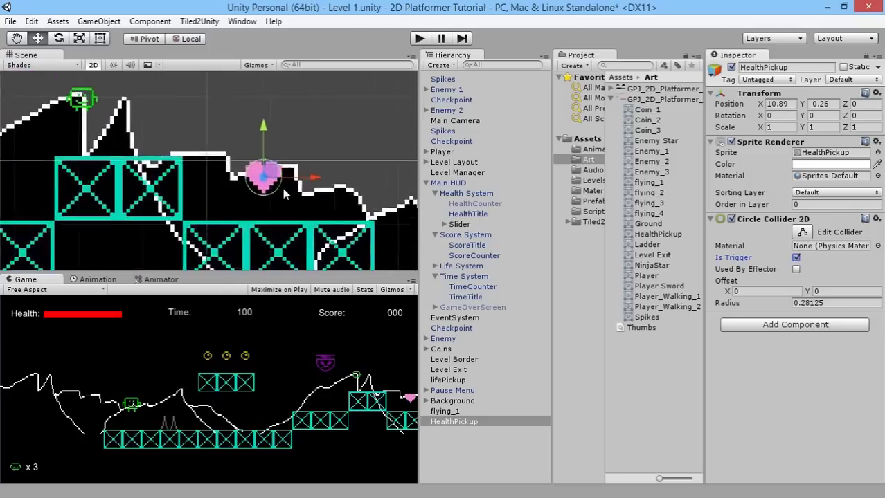
{"action": "left_click", "coordinate": [757, 308]}
{"action": "left_click_drag", "start_coordinate": [758, 307], "coordinate": [759, 310]}
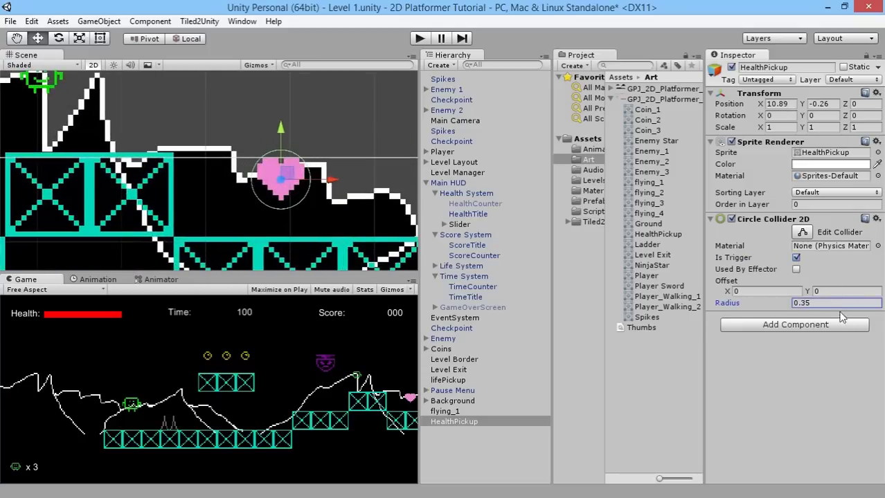
- Add a Hurt Player On Contact script with Damage To Give set to -3
{"action": "left_click", "coordinate": [826, 328]}
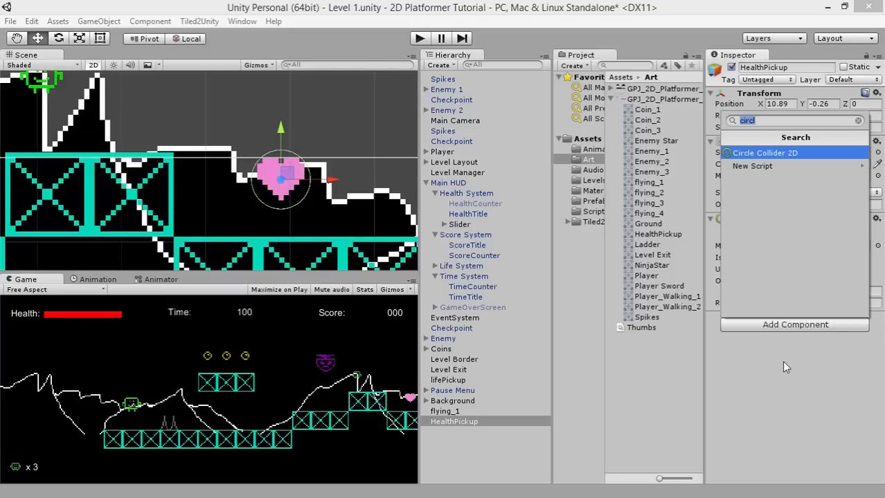
{"action": "type", "text": "hurt"}
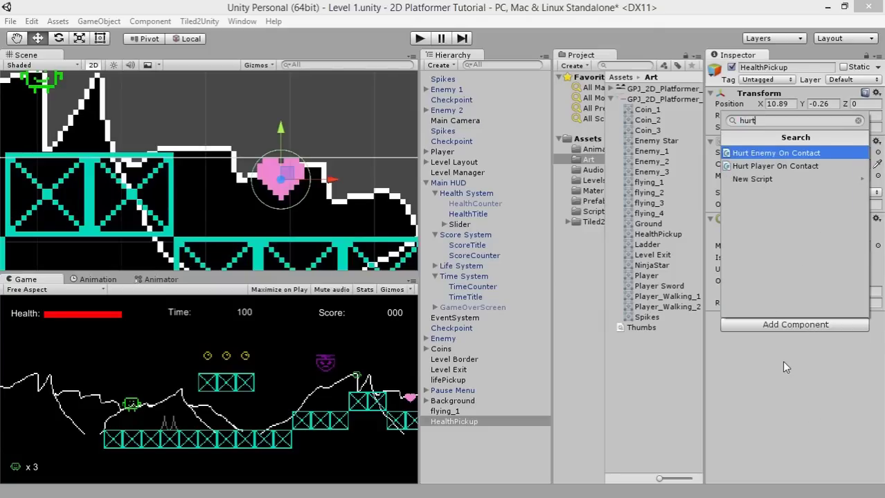
{"action": "key", "text": "Down"}
{"action": "key", "text": "Return"}
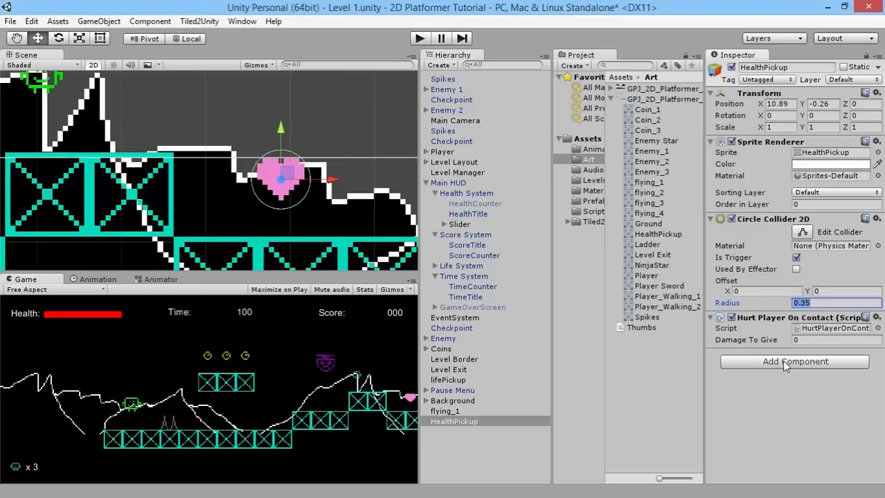
{"action": "left_click", "coordinate": [813, 340]}
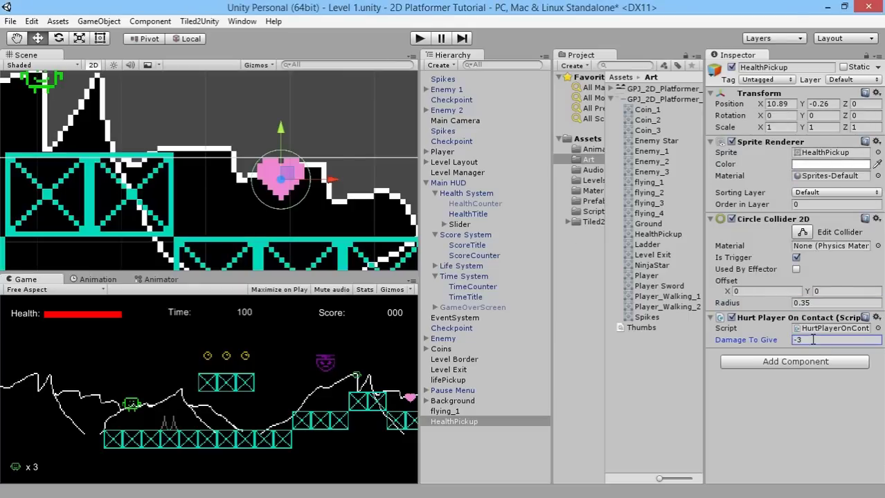
{"action": "type", "text": "-3"}
{"action": "left_click", "coordinate": [418, 38]}
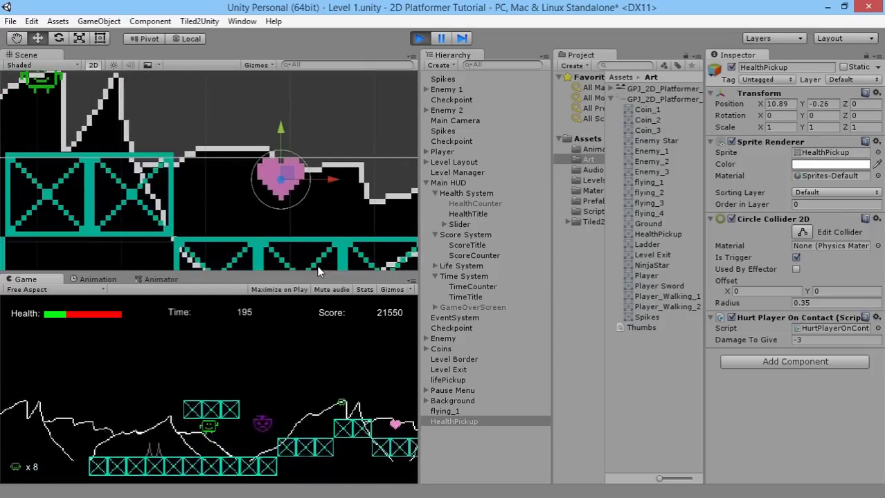
- Playtest, walking the player into the pink heart to refill the health bar, then stop
{"action": "left_click", "coordinate": [318, 270]}
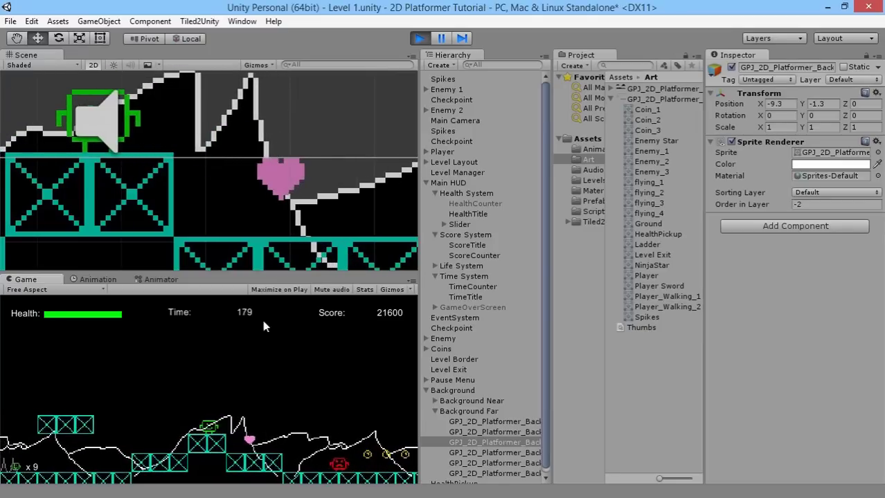
{"action": "left_click", "coordinate": [420, 38]}
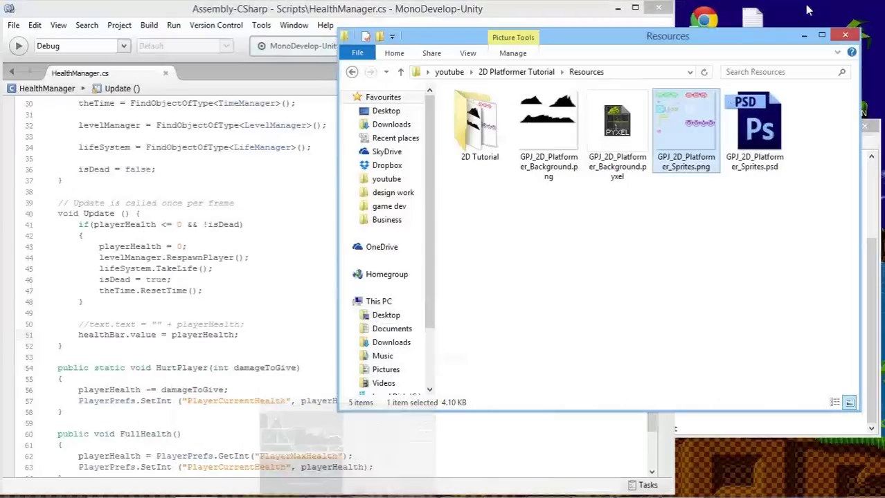
- Add 'if(playerHealth > maxPlayerHealth) playerHealth = maxPlayerHealth;' to Update and save HealthManager.cs
{"action": "left_click", "coordinate": [828, 6]}
{"action": "left_click", "coordinate": [262, 299]}
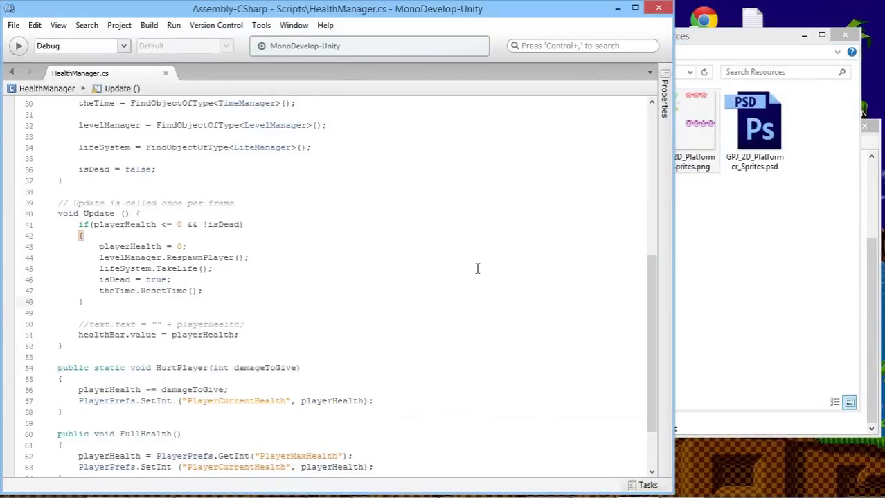
{"action": "scroll", "coordinate": [283, 270], "scroll_direction": "up", "scroll_amount": 10}
{"action": "scroll", "coordinate": [320, 293], "scroll_direction": "down", "scroll_amount": 12}
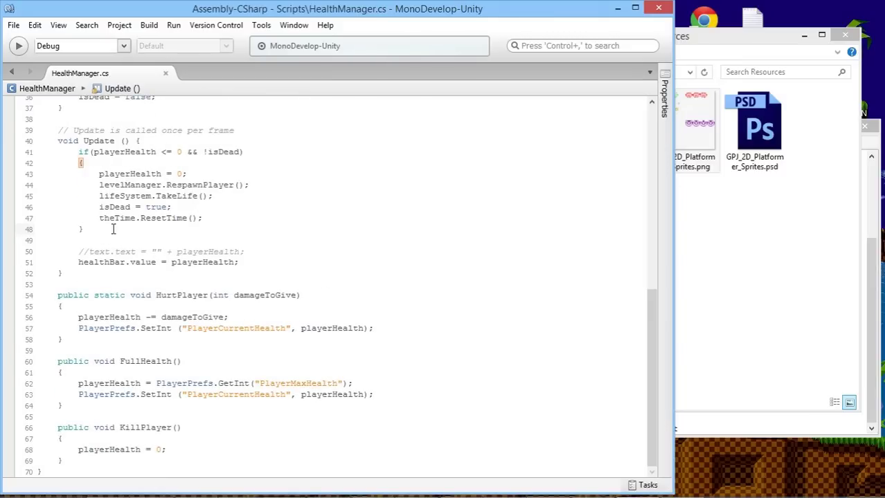
{"action": "key", "text": "Return"}
{"action": "key", "text": "Return"}
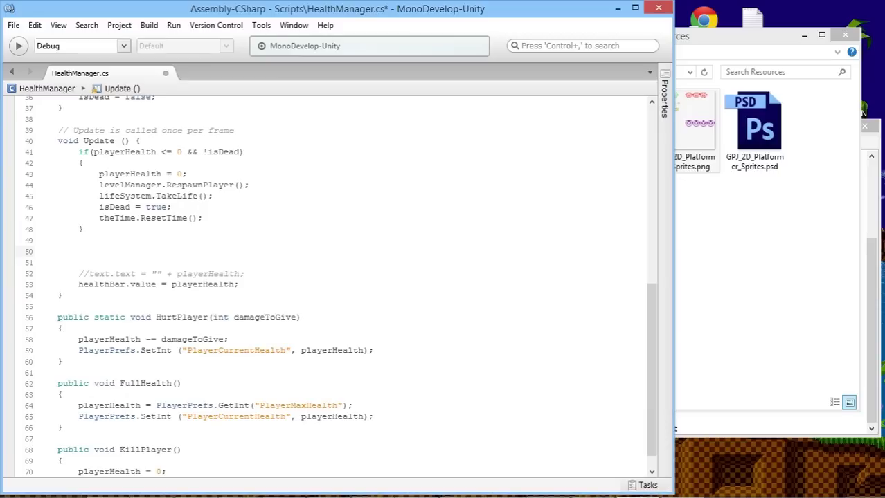
{"action": "type", "text": "if(play"}
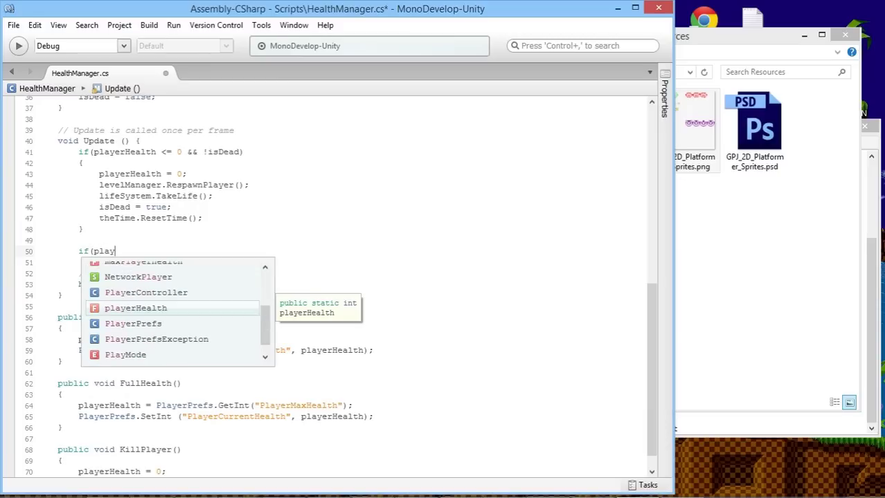
{"action": "key", "text": "Return"}
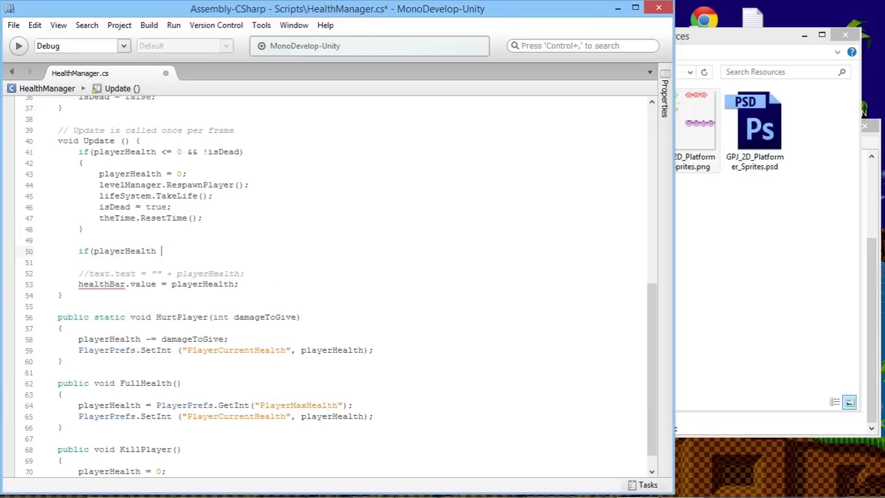
{"action": "type", "text": "> max"}
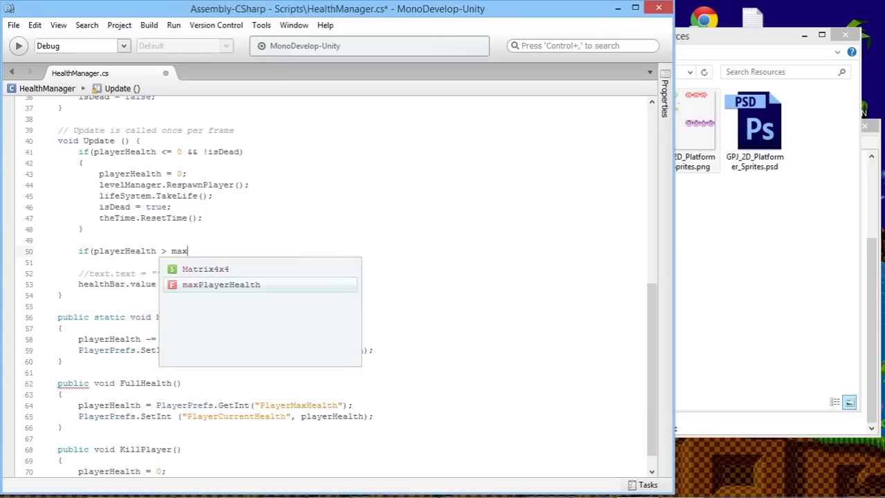
{"action": "type", "text": "PlayerHealth)"}
{"action": "key", "text": "Return"}
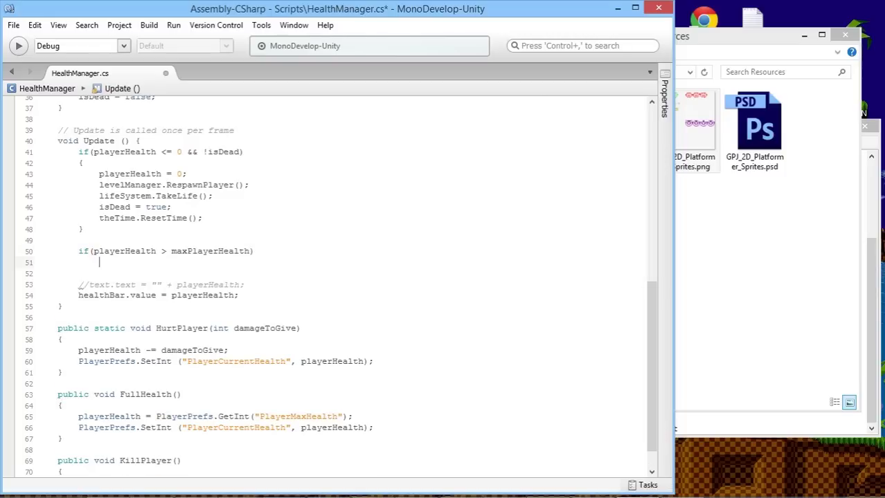
{"action": "type", "text": "playerHealth = max"}
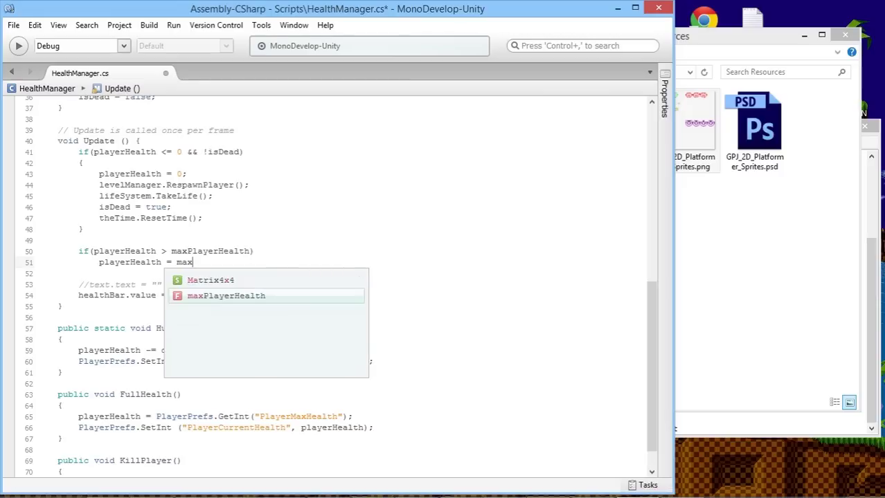
{"action": "type", "text": "PlayerHealth;"}
{"action": "key", "text": "Return"}
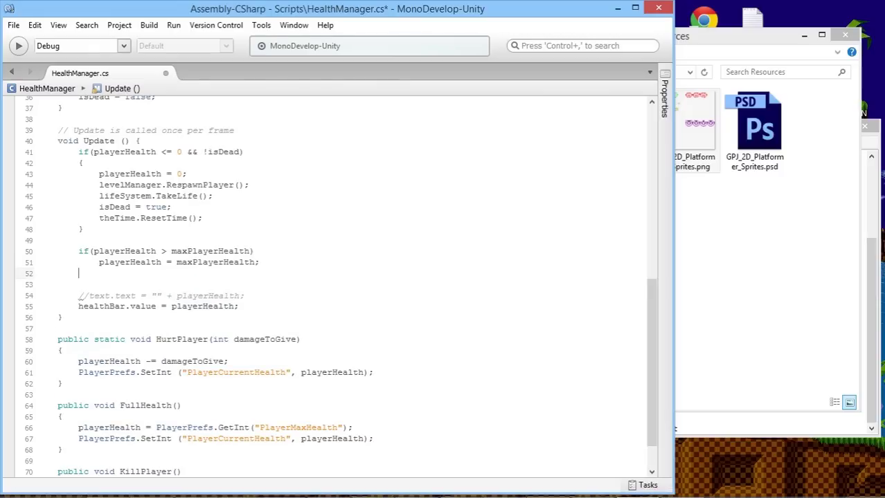
{"action": "key", "text": "ctrl+s"}
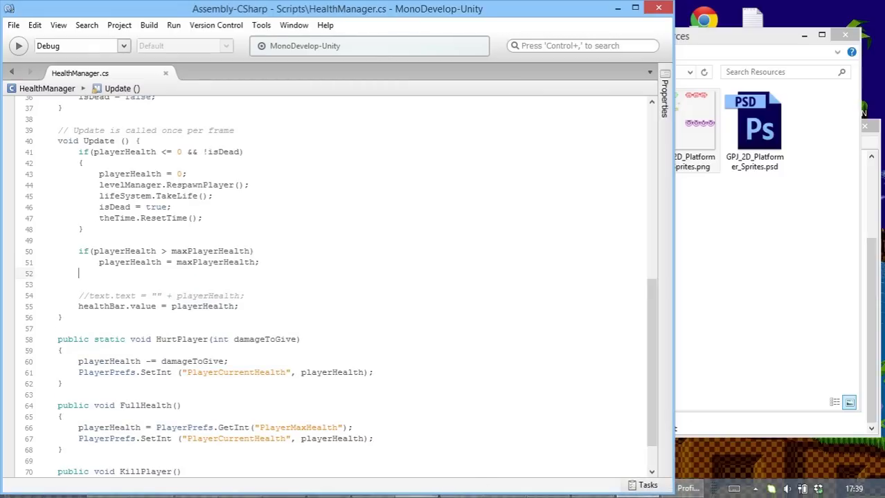
- Glance at the Rough Plan.txt notes in Notepad, then switch back to Unity
{"action": "left_click", "coordinate": [416, 495]}
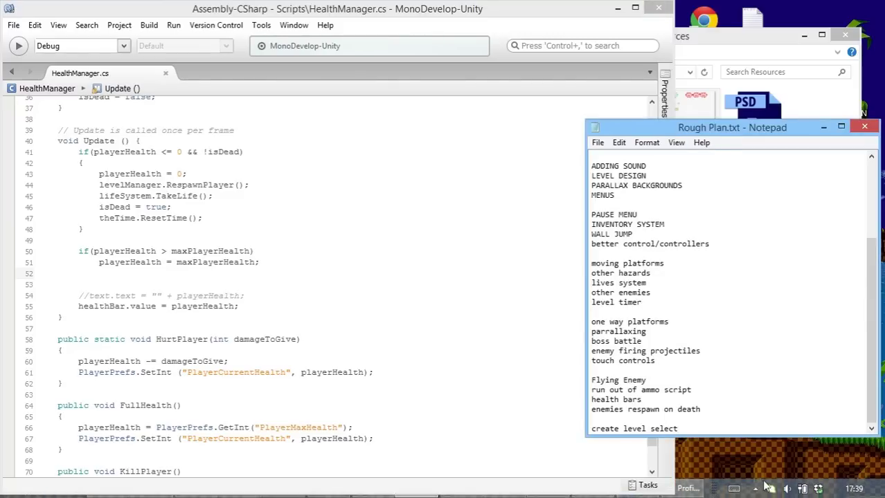
{"action": "left_click", "coordinate": [333, 490]}
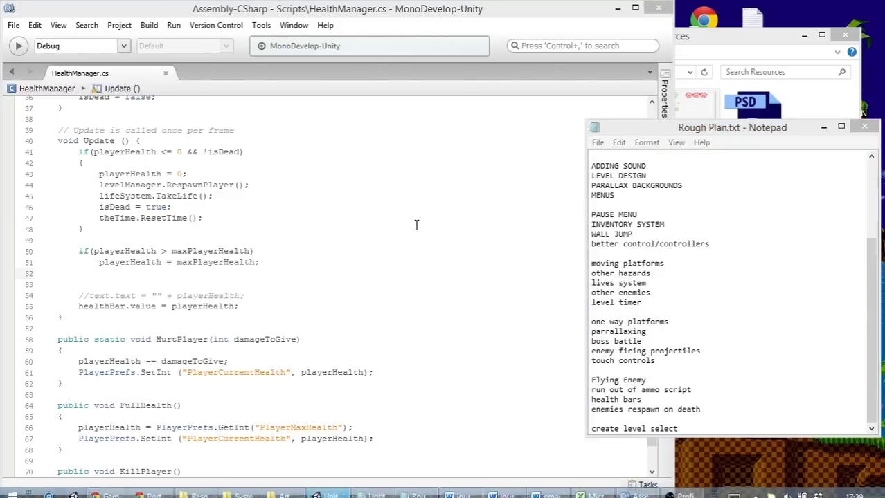
{"action": "left_click", "coordinate": [321, 490]}
{"action": "left_click", "coordinate": [321, 489]}
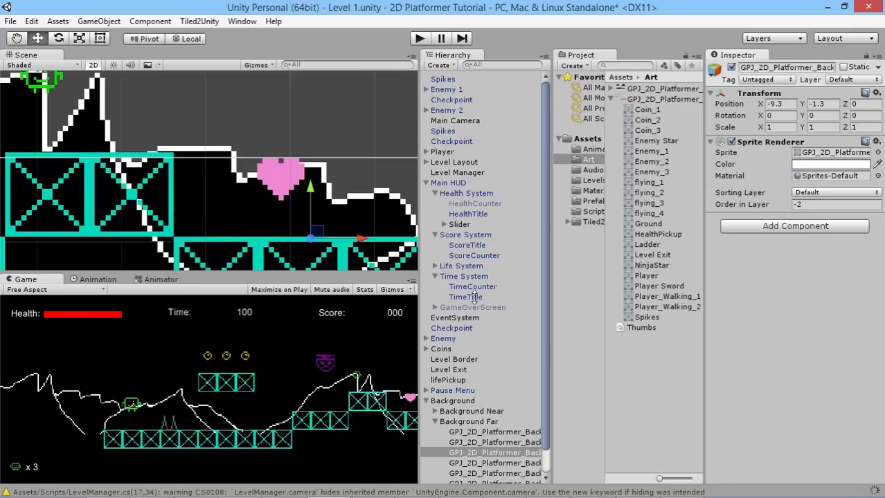
{"action": "left_click", "coordinate": [469, 196]}
{"action": "left_click", "coordinate": [460, 185]}
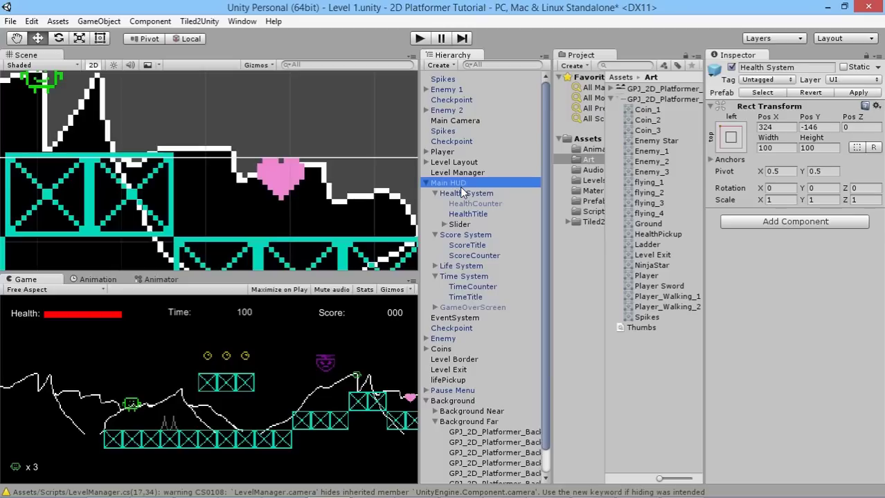
{"action": "left_click", "coordinate": [460, 224]}
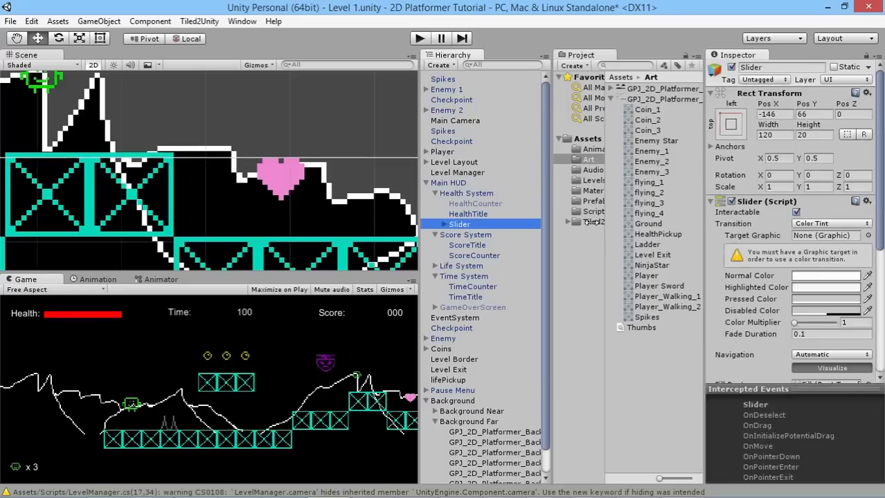
{"action": "scroll", "coordinate": [746, 312], "scroll_direction": "down", "scroll_amount": 5}
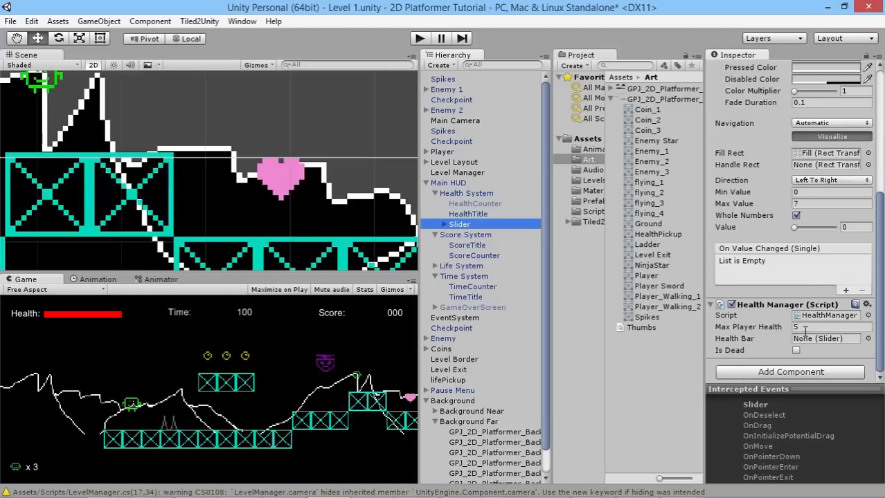
{"action": "left_click", "coordinate": [420, 39]}
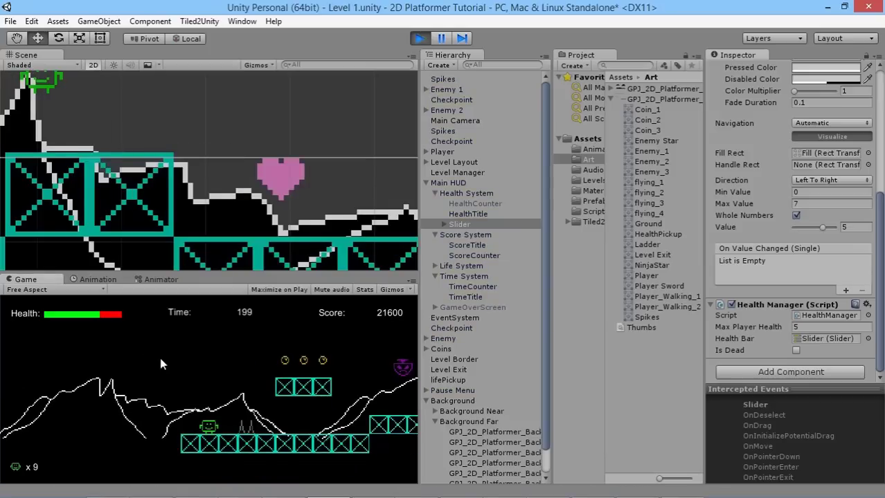
{"action": "key", "text": "Right"}
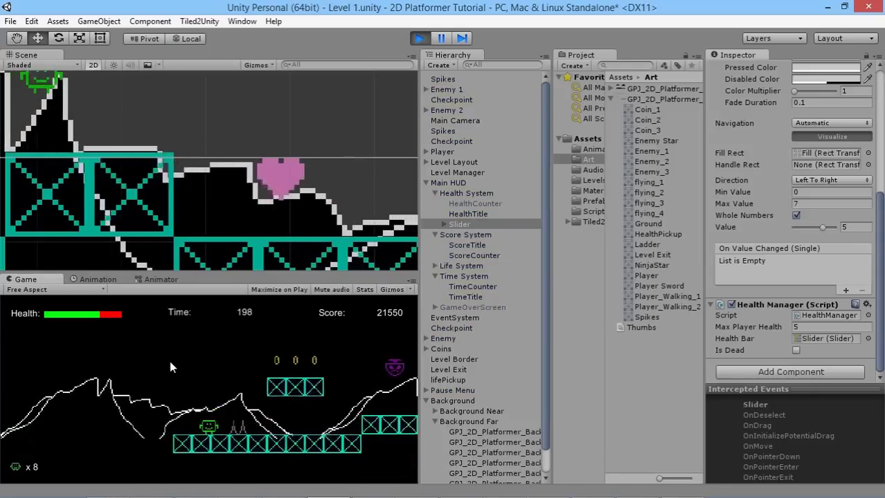
{"action": "left_click", "coordinate": [419, 39]}
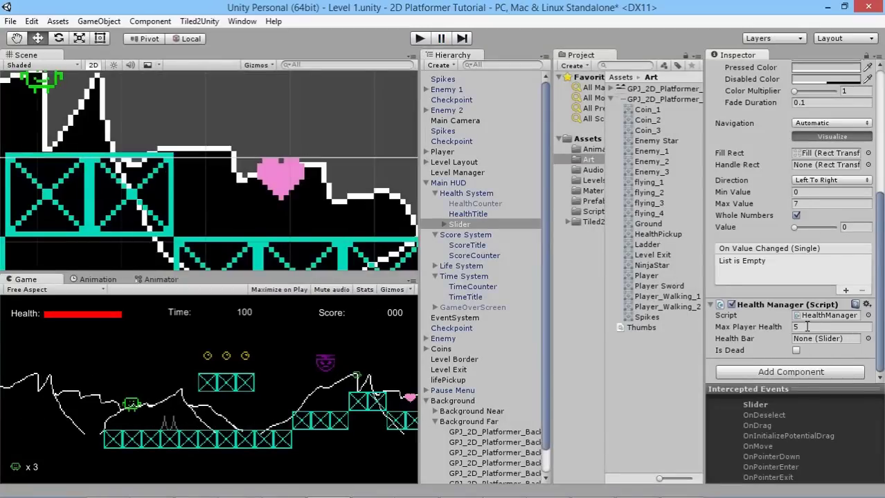
- Set the Health Manager's Max Player Health to 7 and start a playtest
{"action": "left_click", "coordinate": [807, 328]}
{"action": "type", "text": "7"}
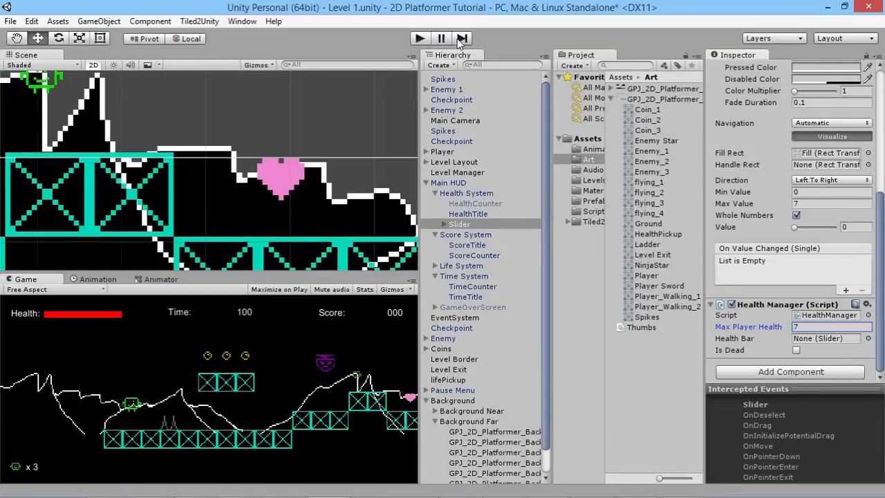
{"action": "left_click", "coordinate": [418, 40]}
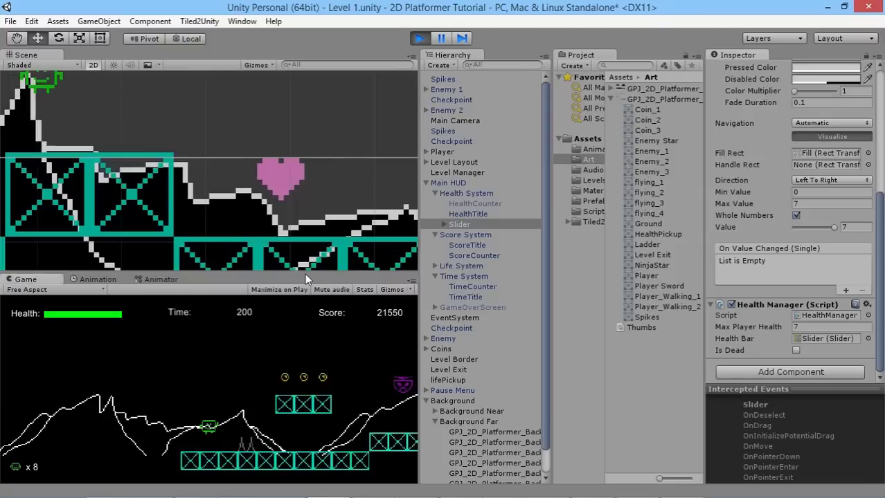
- Walk the player right, back left to collect the heart, onward right, then stop playing
{"action": "key", "text": "Right"}
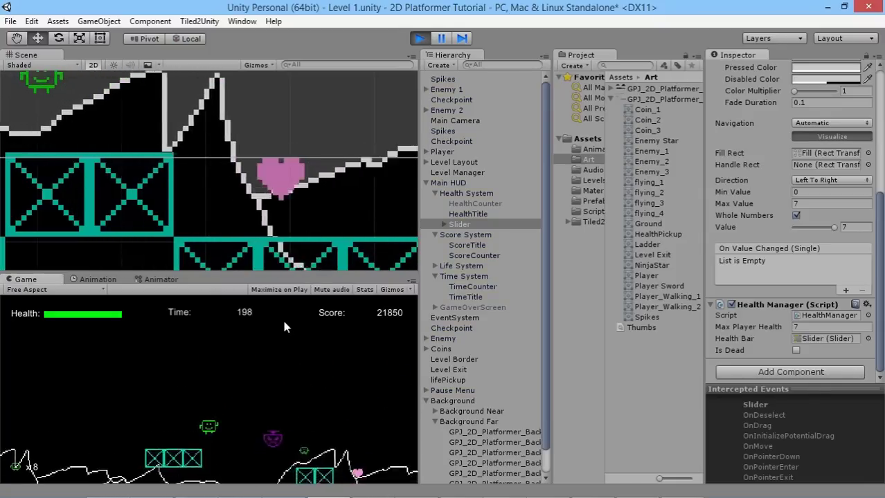
{"action": "key", "text": "Right"}
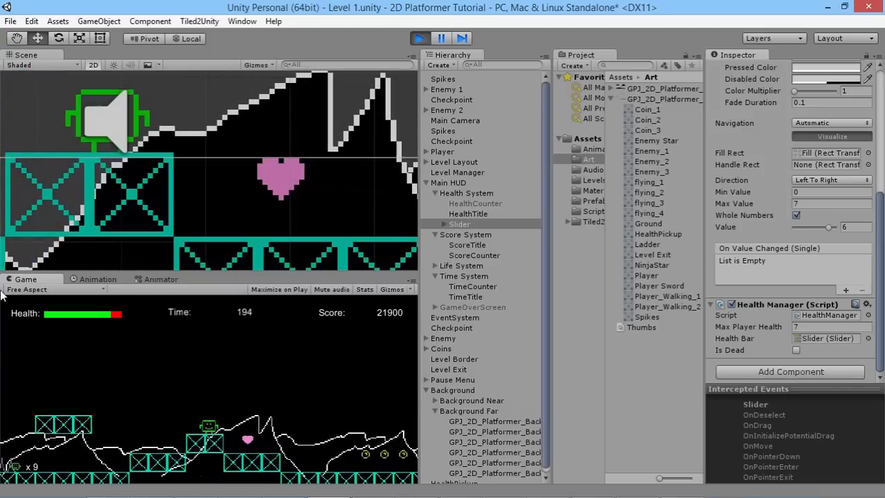
{"action": "key", "text": "Right"}
{"action": "key", "text": "Left"}
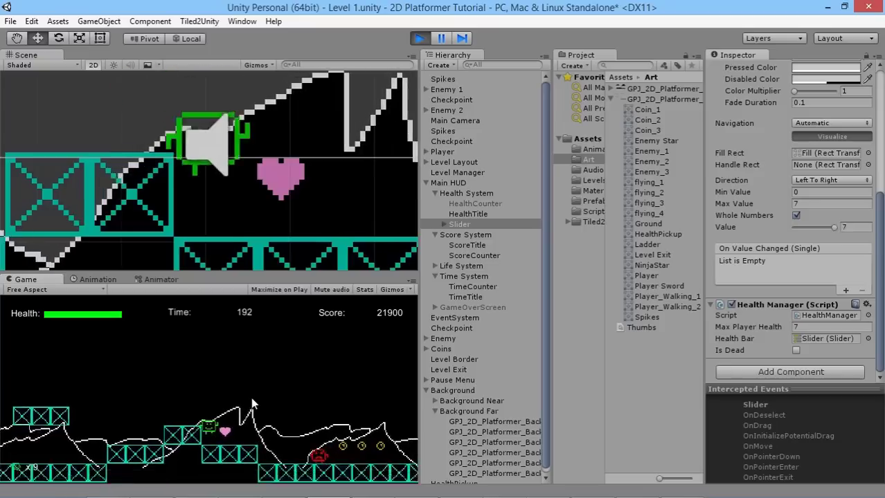
{"action": "key", "text": "Right"}
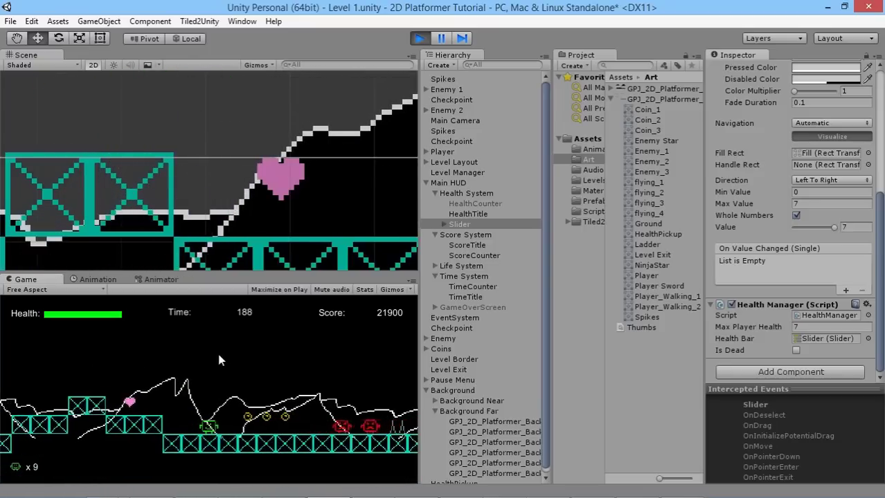
{"action": "key", "text": "Right"}
{"action": "key", "text": "Right"}
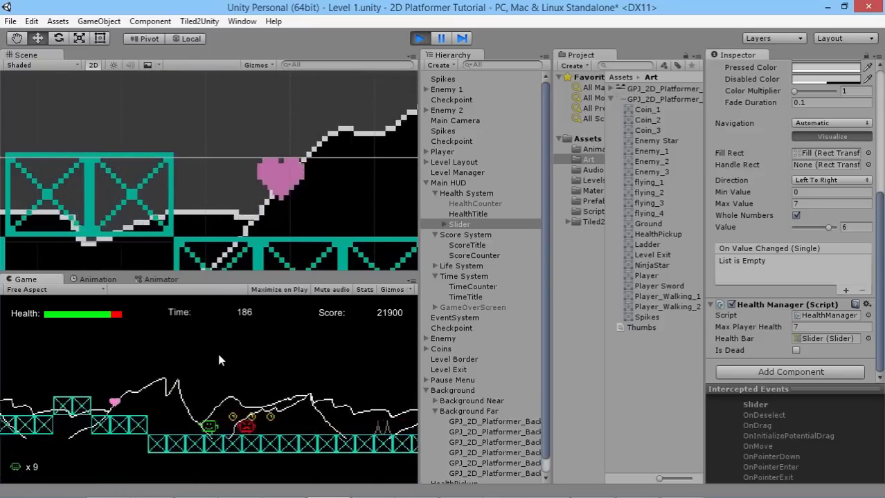
{"action": "key", "text": "Right"}
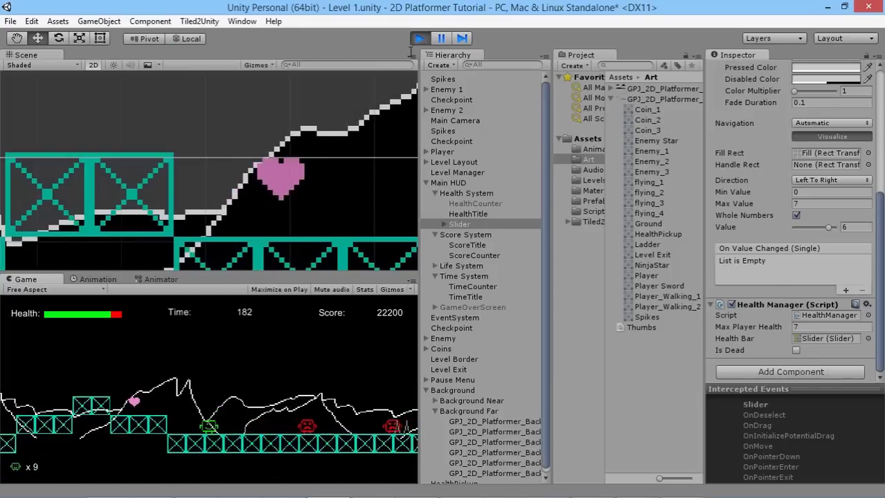
{"action": "key", "text": "ctrl+p"}
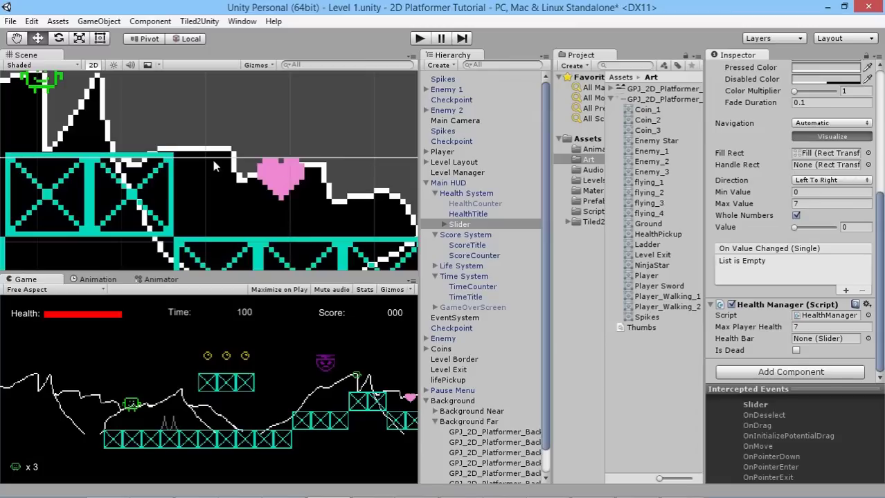
- Remove the Hurt Player On Contact component from the HealthPickup heart
{"action": "left_click", "coordinate": [426, 401]}
{"action": "left_click", "coordinate": [456, 422]}
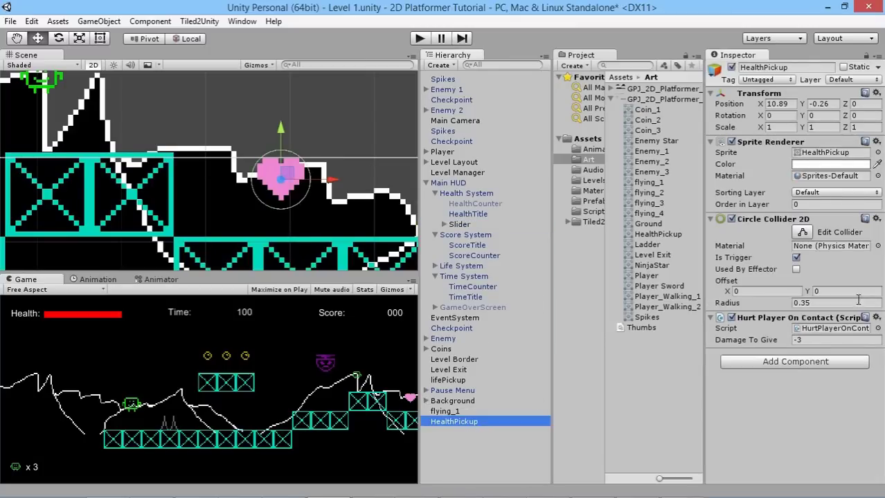
{"action": "left_click", "coordinate": [876, 318]}
{"action": "left_click", "coordinate": [776, 348]}
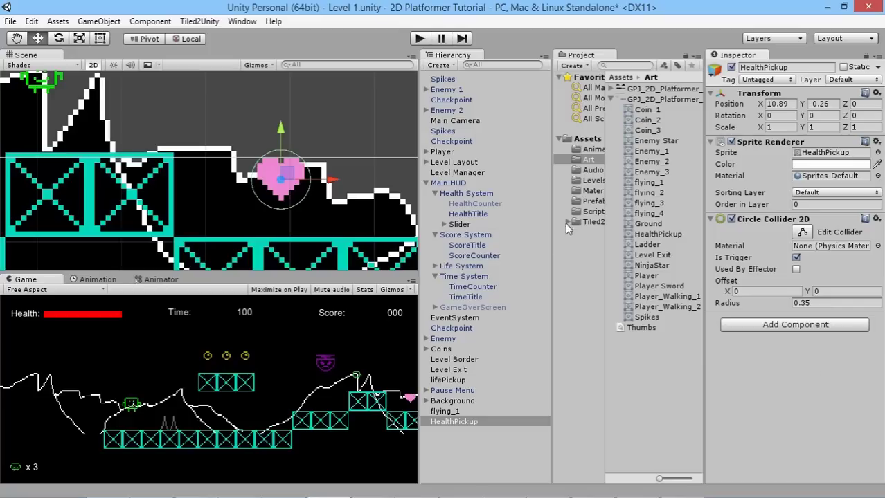
- Create a new C# script named HealthPickup in the Scripts folder
{"action": "left_click", "coordinate": [589, 211]}
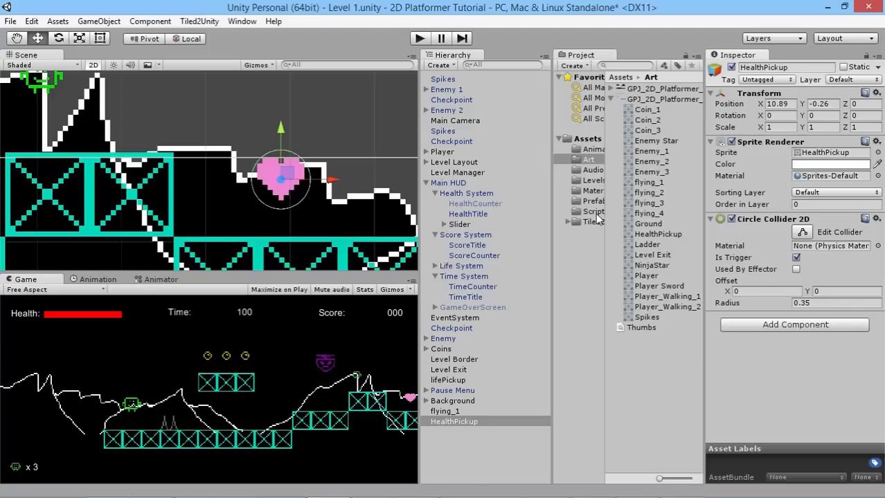
{"action": "right_click", "coordinate": [634, 398]}
{"action": "mouse_move", "coordinate": [665, 179]}
{"action": "left_click", "coordinate": [572, 187]}
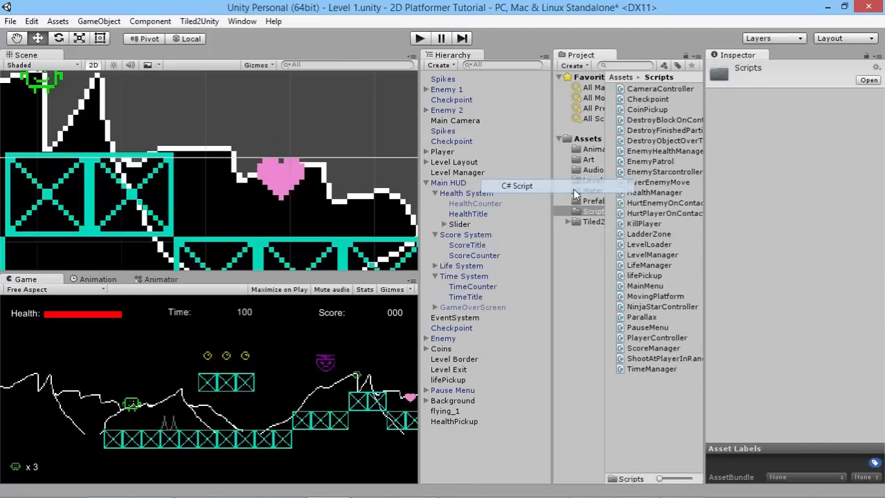
{"action": "type", "text": "HealthPickup"}
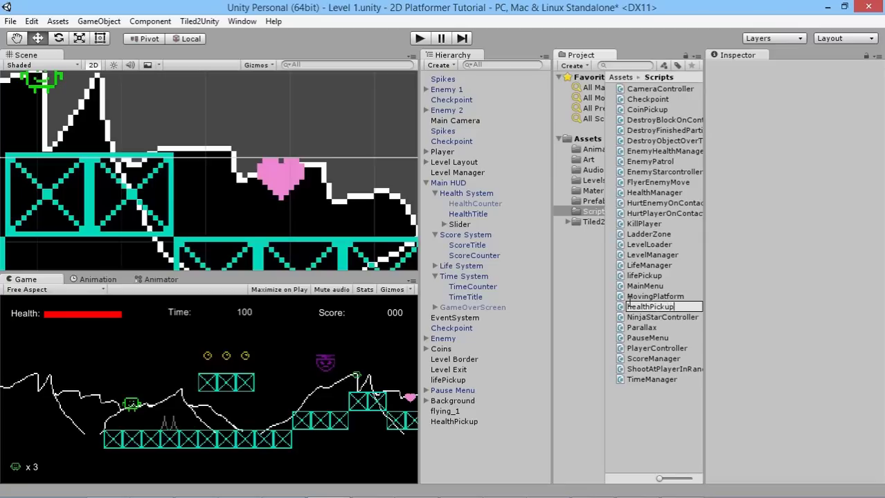
{"action": "key", "text": "Return"}
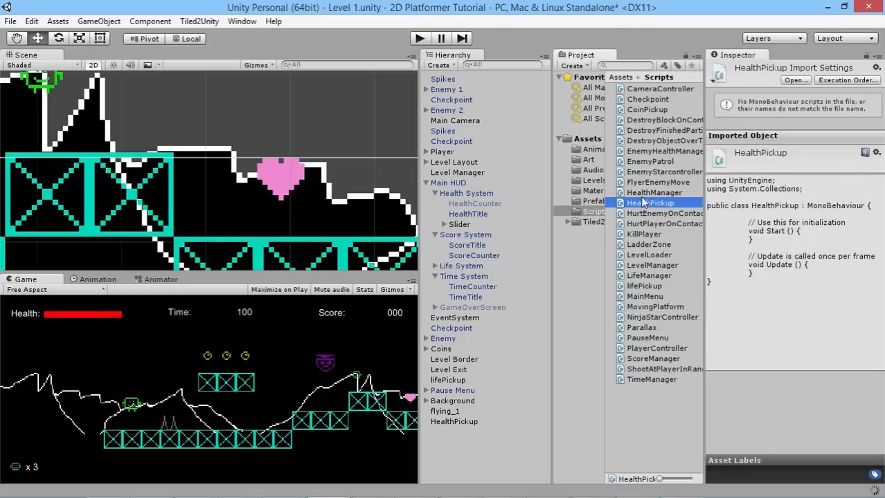
{"action": "left_click", "coordinate": [644, 109]}
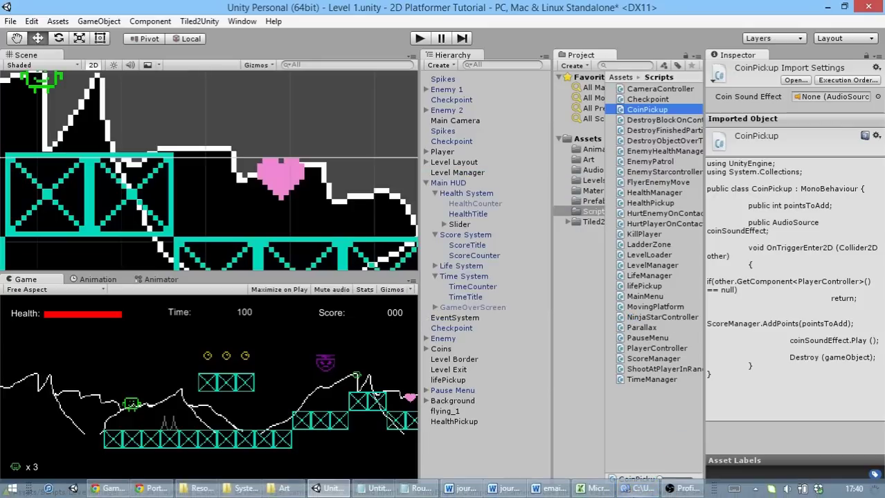
- Bring MonoDevelop forward and open CoinPickup.cs alongside the HealthManager.cs and HealthPickup.cs tabs
{"action": "left_click", "coordinate": [630, 490]}
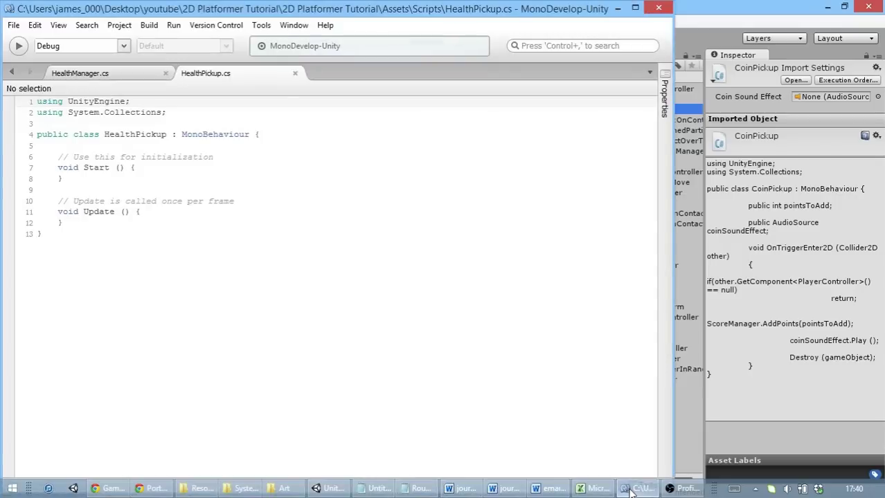
{"action": "left_click", "coordinate": [125, 76]}
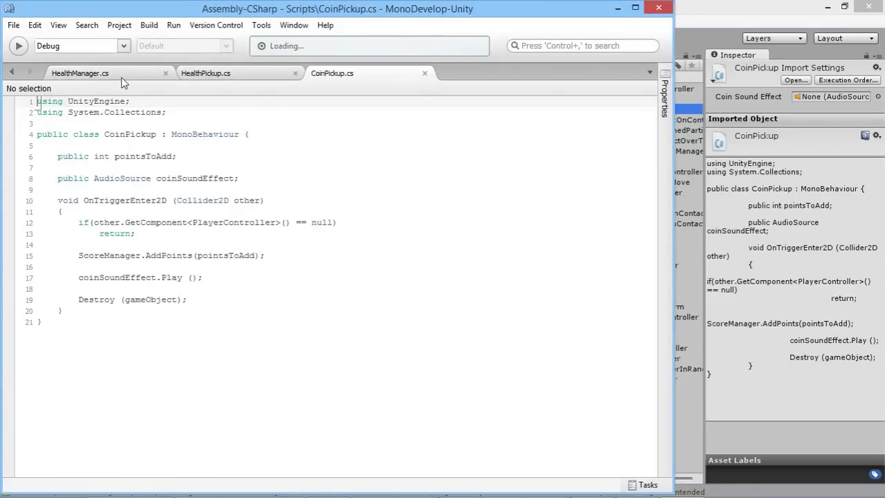
{"action": "left_click", "coordinate": [97, 74]}
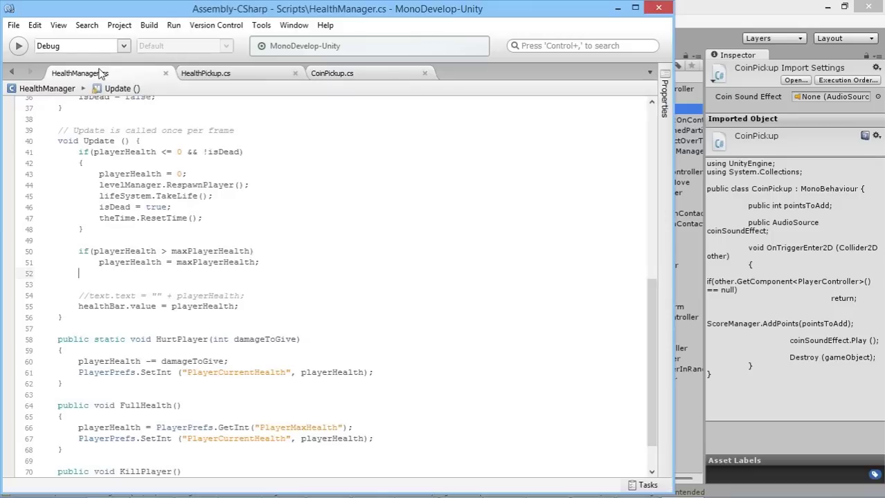
{"action": "left_click", "coordinate": [236, 80]}
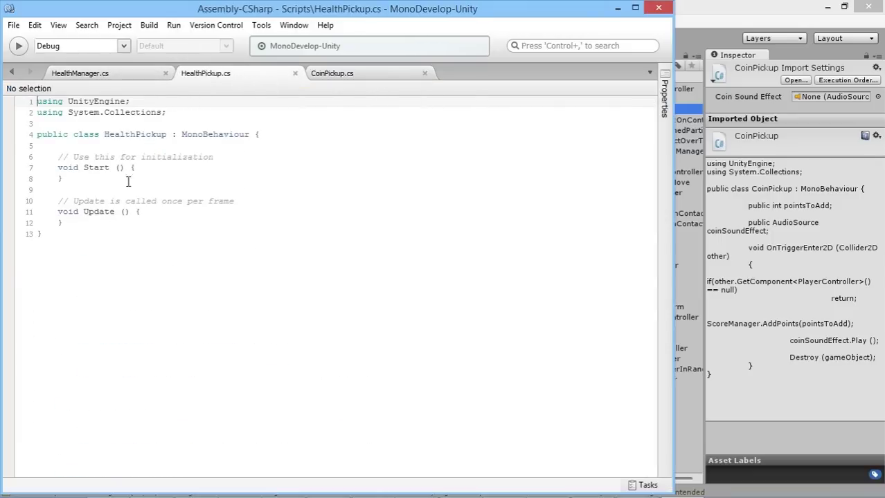
- Delete the default Start and Update methods from HealthPickup.cs, then view CoinPickup's trigger code
{"action": "left_click_drag", "start_coordinate": [63, 189], "coordinate": [58, 158]}
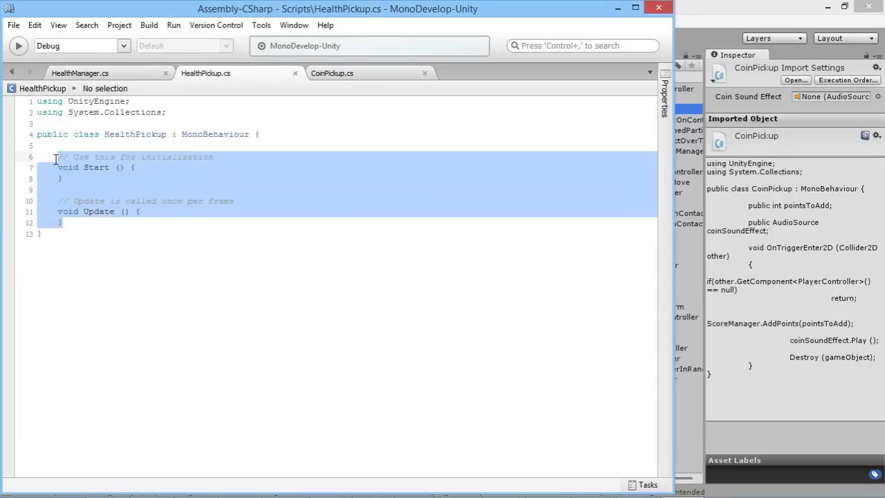
{"action": "key", "text": "BackSpace"}
{"action": "left_click", "coordinate": [332, 73]}
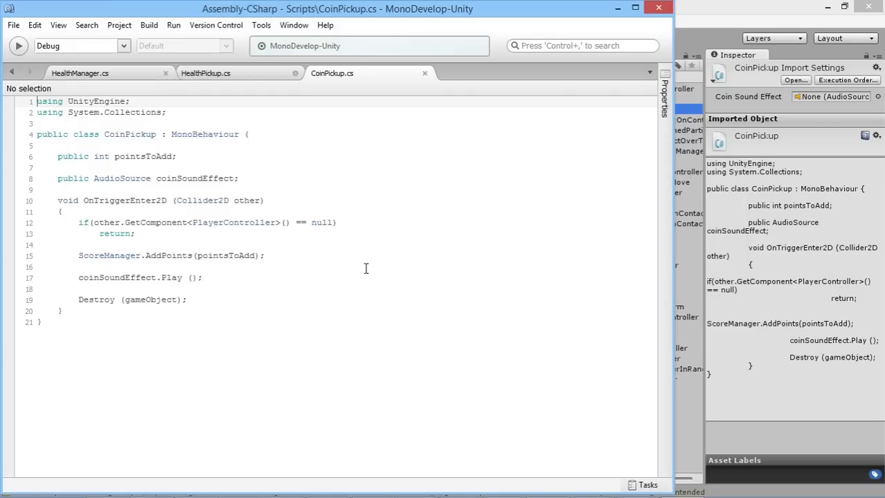
- Declare public int healthToGive and public AudioSource pickupSound in HealthPickup.cs, then view CoinPickup.cs
{"action": "left_click", "coordinate": [230, 75]}
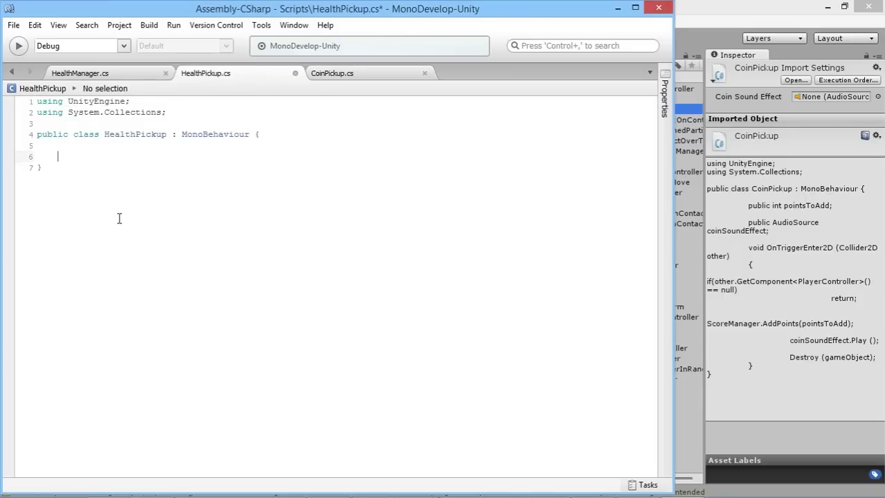
{"action": "type", "text": "pub"}
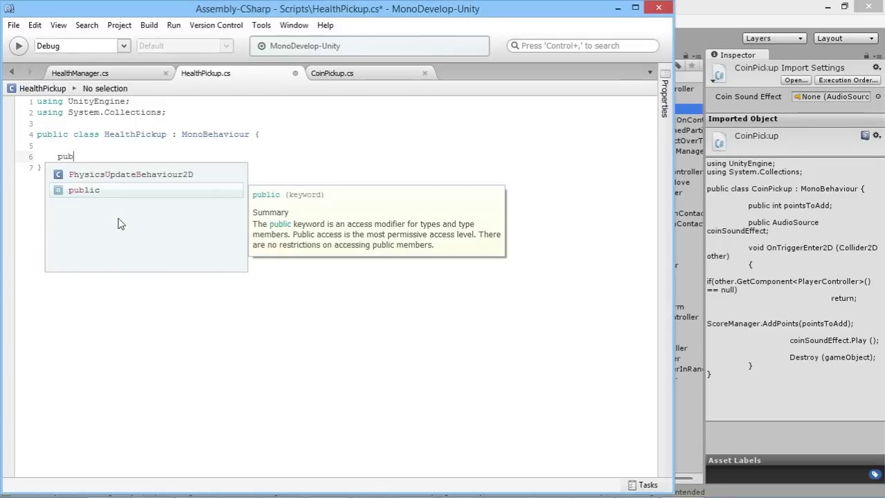
{"action": "type", "text": "lic int "}
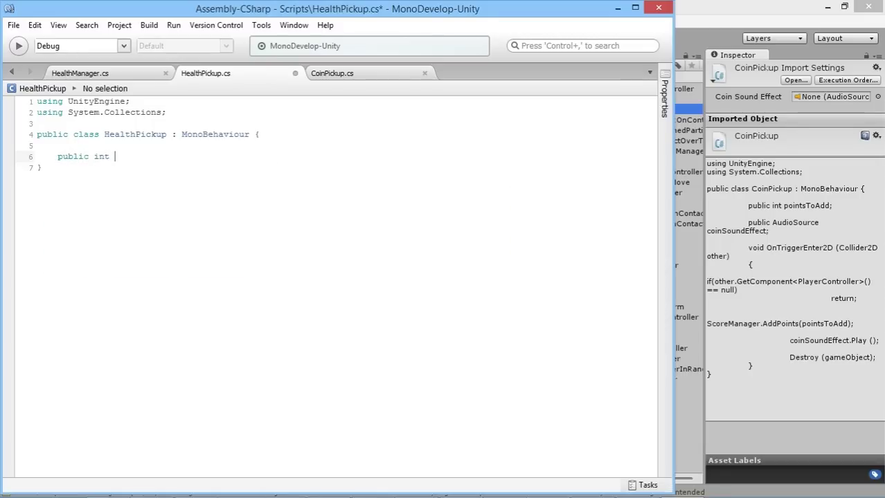
{"action": "type", "text": "healthToGive;"}
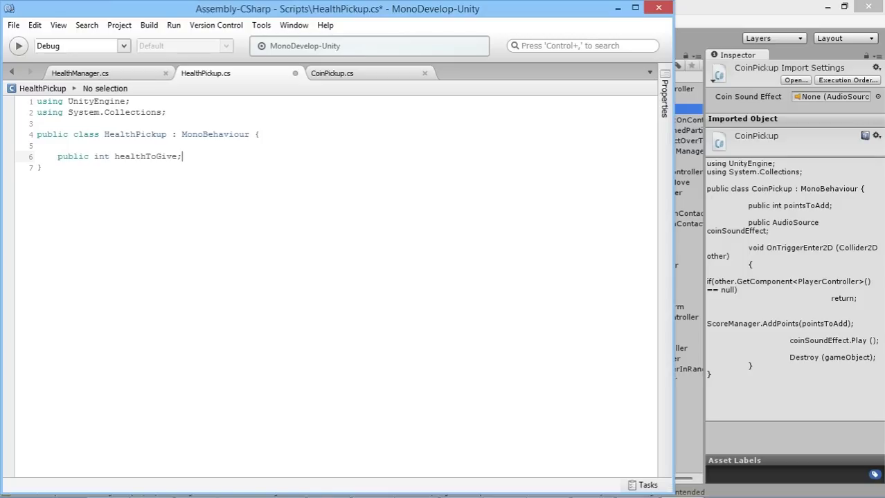
{"action": "key", "text": "Return"}
{"action": "key", "text": "Return"}
{"action": "type", "text": "public Au"}
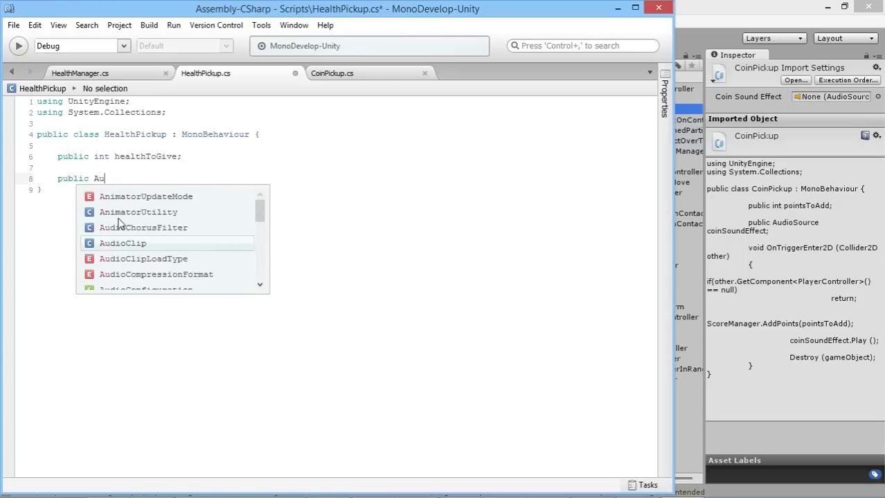
{"action": "type", "text": "dioS"}
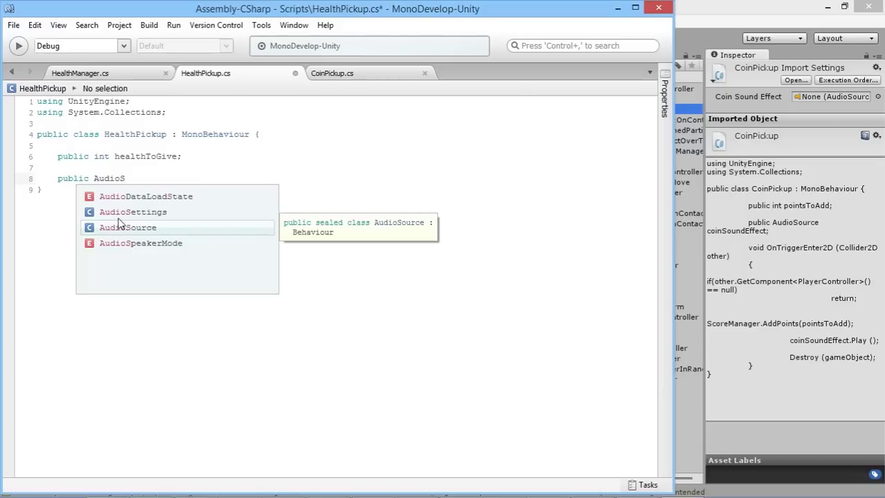
{"action": "key", "text": "Return"}
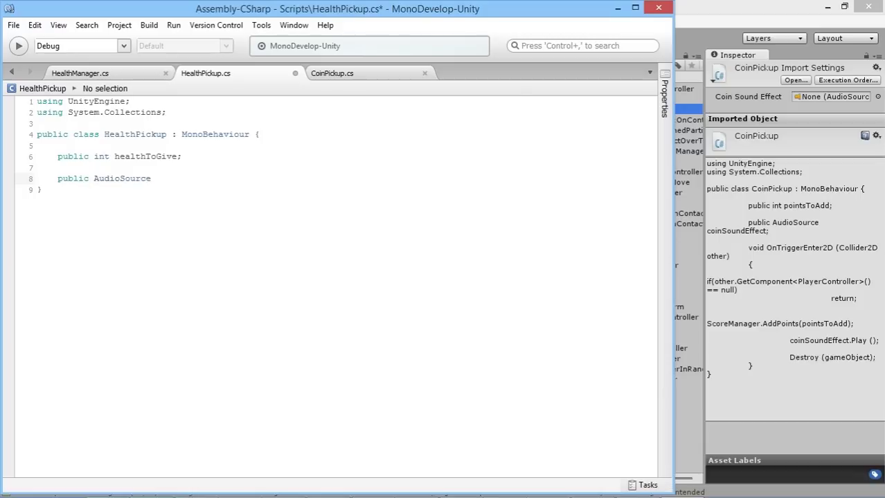
{"action": "type", "text": "pickupSound;"}
{"action": "key", "text": "Return"}
{"action": "key", "text": "Return"}
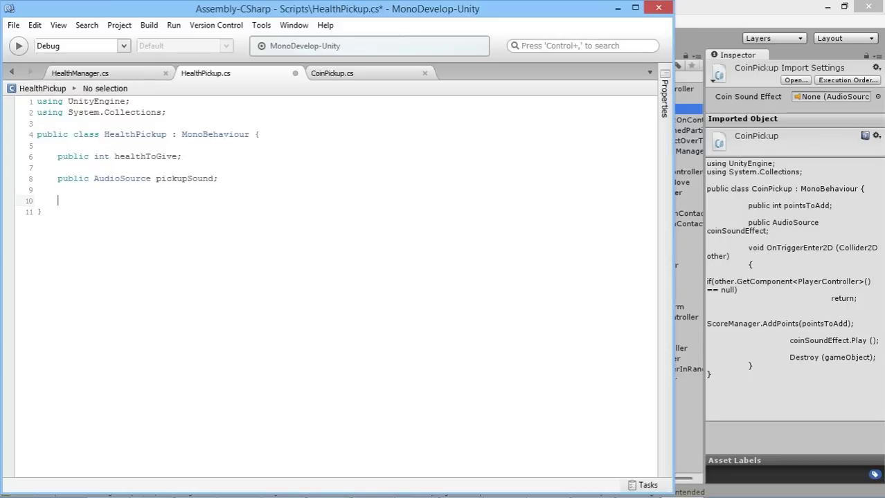
{"action": "left_click", "coordinate": [365, 75]}
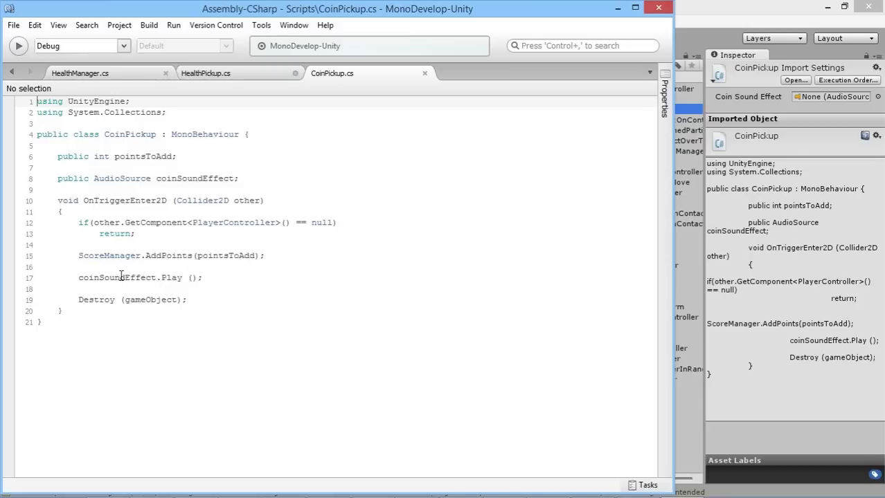
- Add an empty void OnTriggerEnter2D(Collider2D other) method to HealthPickup.cs
{"action": "left_click", "coordinate": [229, 74]}
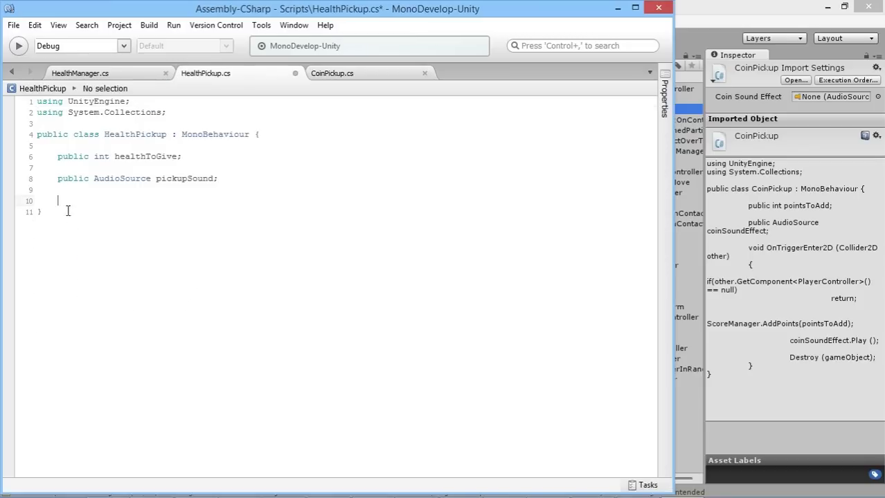
{"action": "type", "text": "void OnTriggerEnter2D"}
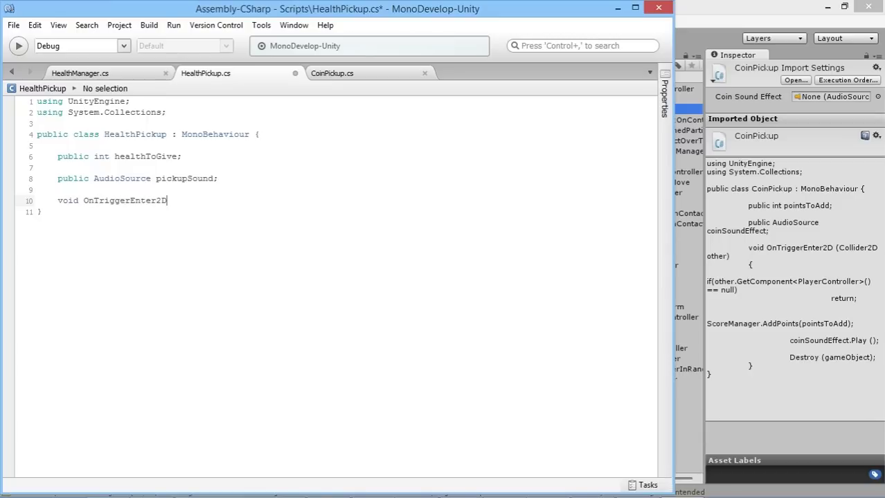
{"action": "type", "text": " (Collider"}
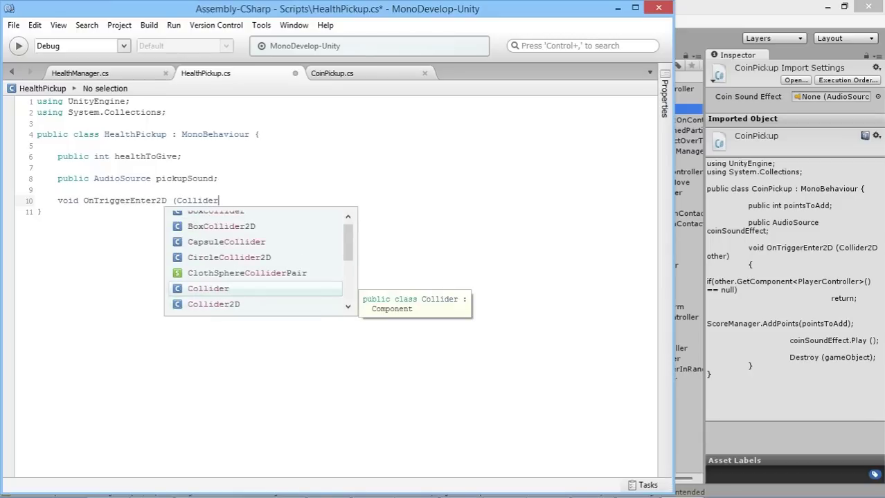
{"action": "key", "text": "Escape"}
{"action": "type", "text": "2D"}
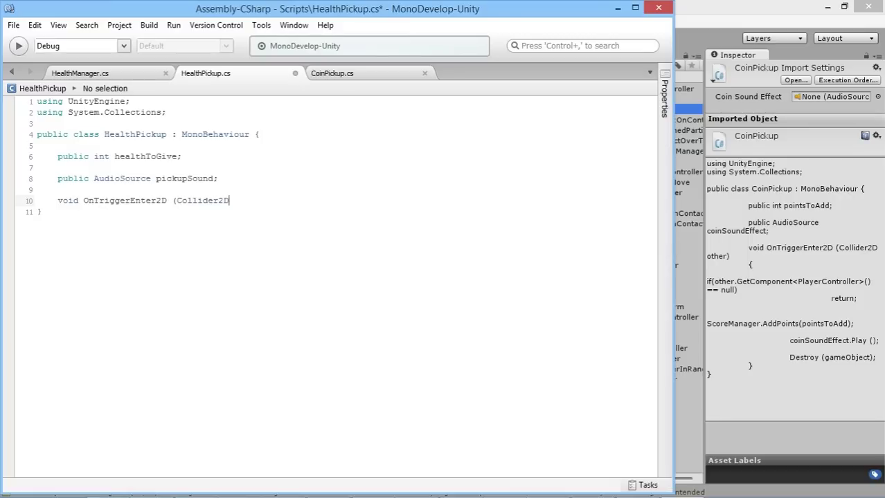
{"action": "type", "text": " other)"}
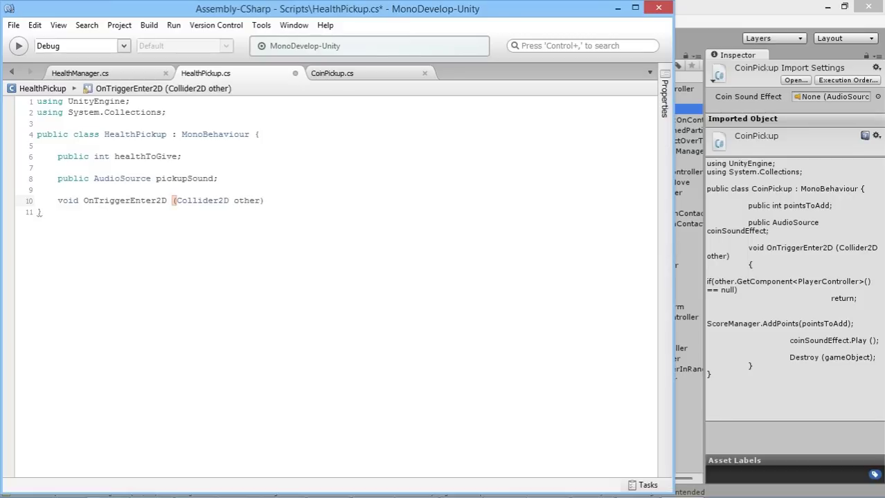
{"action": "key", "text": "Return"}
{"action": "type", "text": "{"}
{"action": "key", "text": "Return"}
{"action": "key", "text": "Return"}
{"action": "type", "text": "}"}
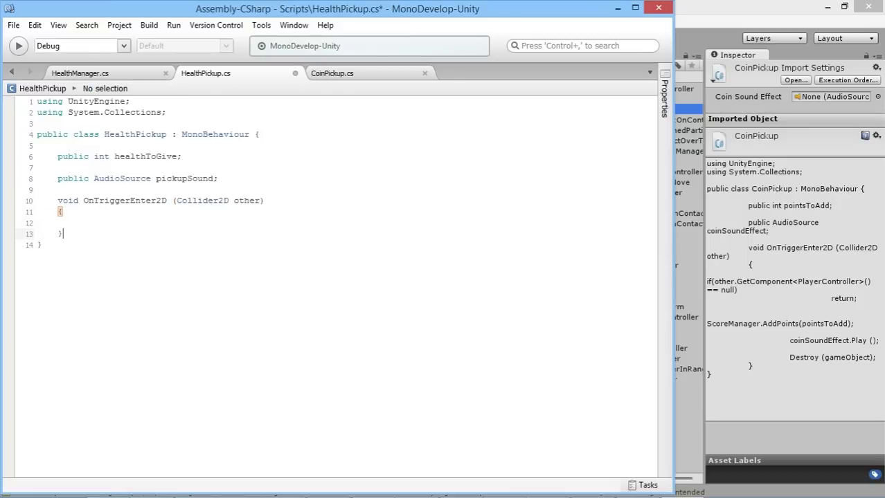
- Write if(other.GetComponent<PlayerController>() == null) return; inside the trigger method
{"action": "left_click", "coordinate": [78, 223]}
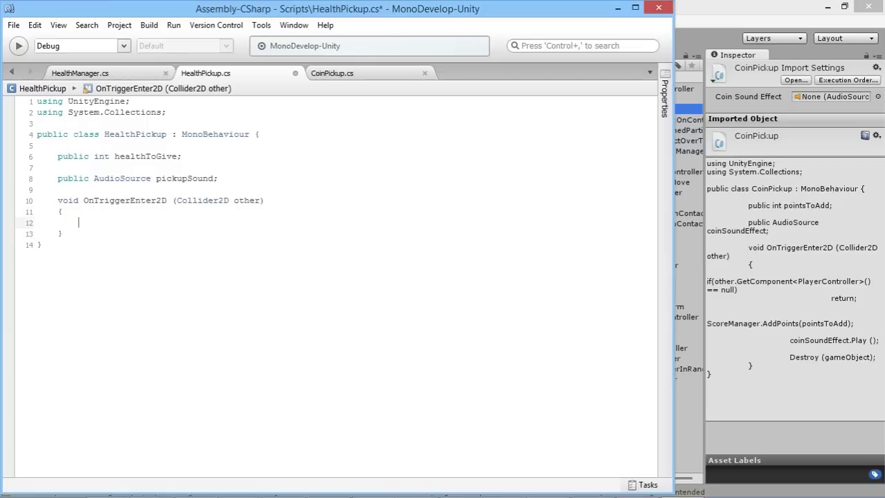
{"action": "type", "text": "if(other.get"}
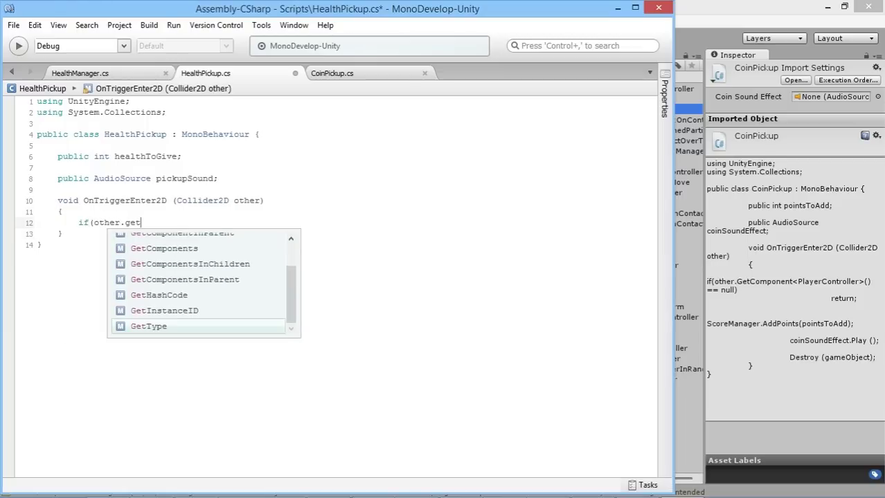
{"action": "key", "text": "Return"}
{"action": "key", "text": "BackSpace"}
{"action": "key", "text": "BackSpace"}
{"action": "key", "text": "BackSpace"}
{"action": "key", "text": "BackSpace"}
{"action": "type", "text": "C"}
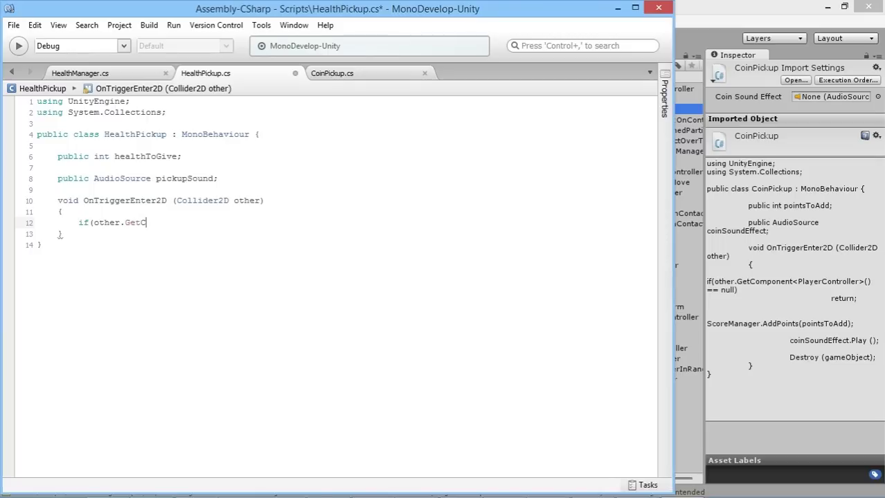
{"action": "type", "text": "omponent"}
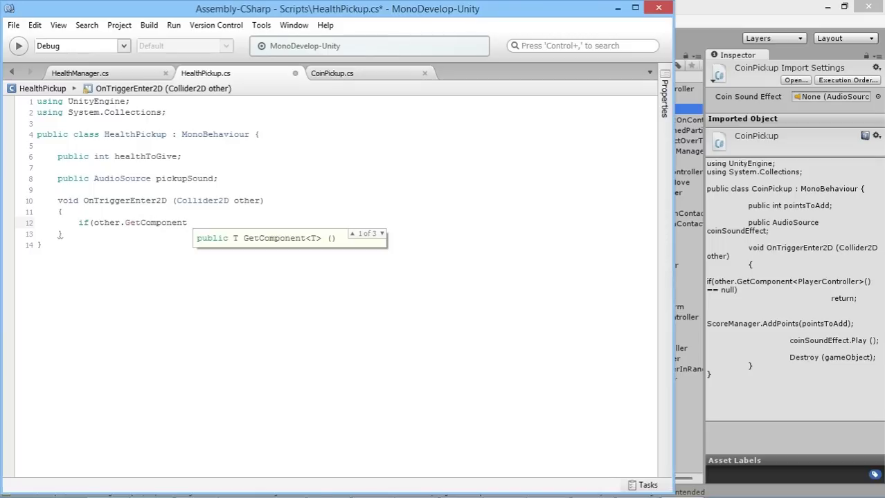
{"action": "key", "text": "Escape"}
{"action": "type", "text": "<Pl"}
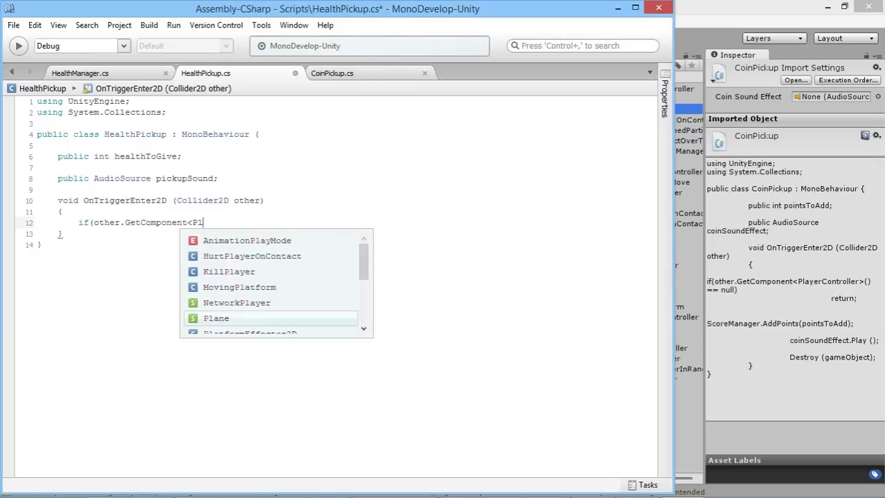
{"action": "type", "text": "ayerCo"}
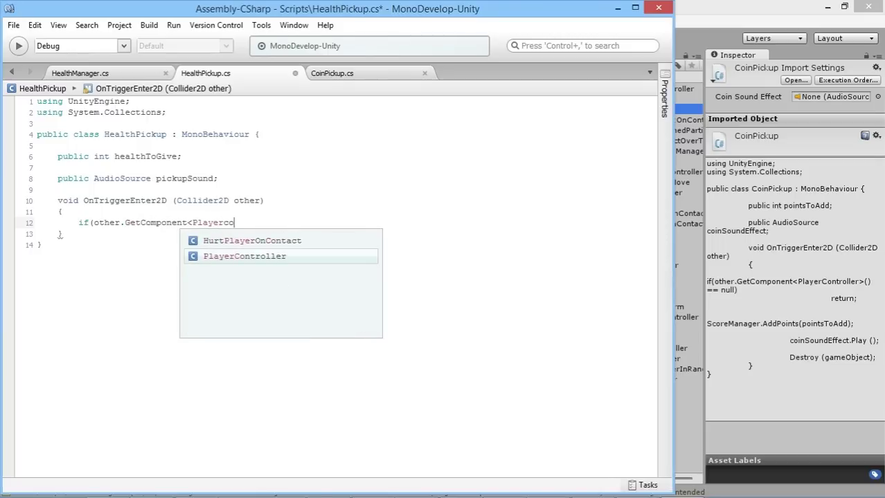
{"action": "key", "text": "Return"}
{"action": "type", "text": ">"}
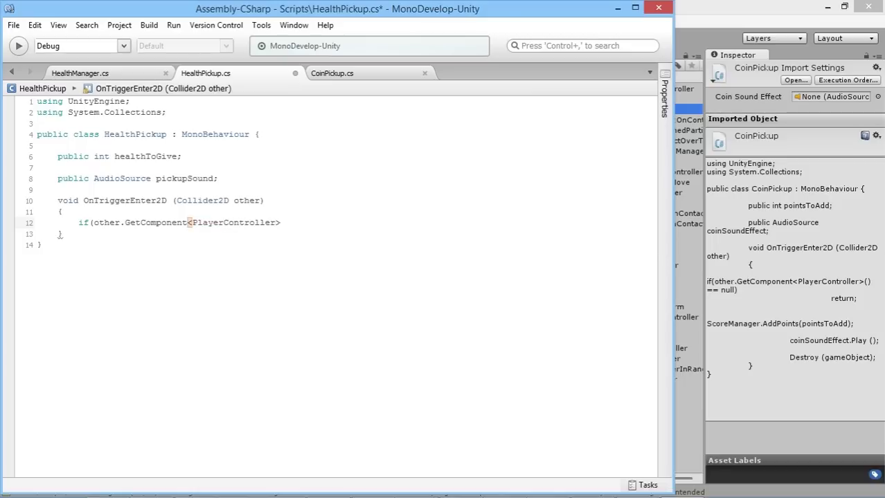
{"action": "type", "text": "()== nu"}
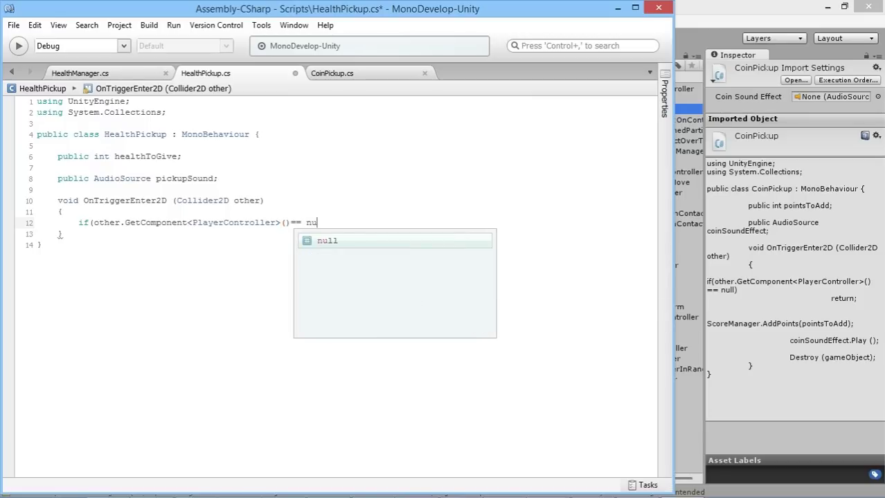
{"action": "type", "text": "ll)"}
{"action": "key", "text": "Return"}
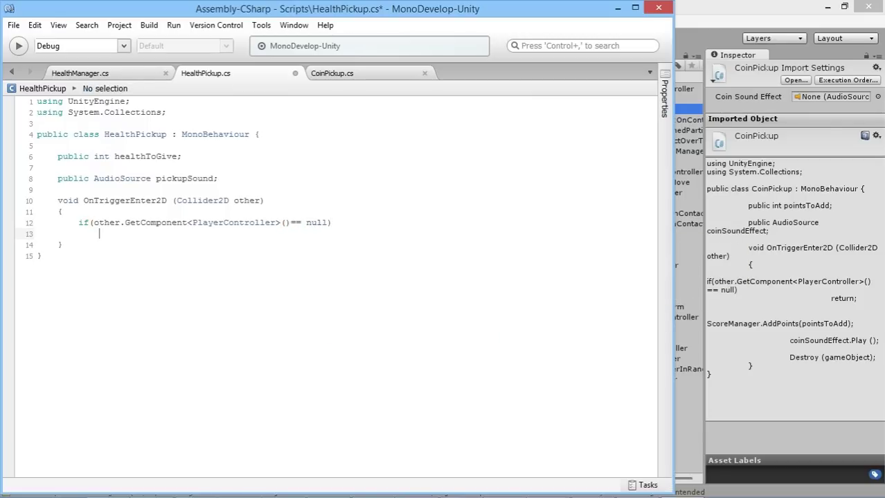
{"action": "type", "text": "return"}
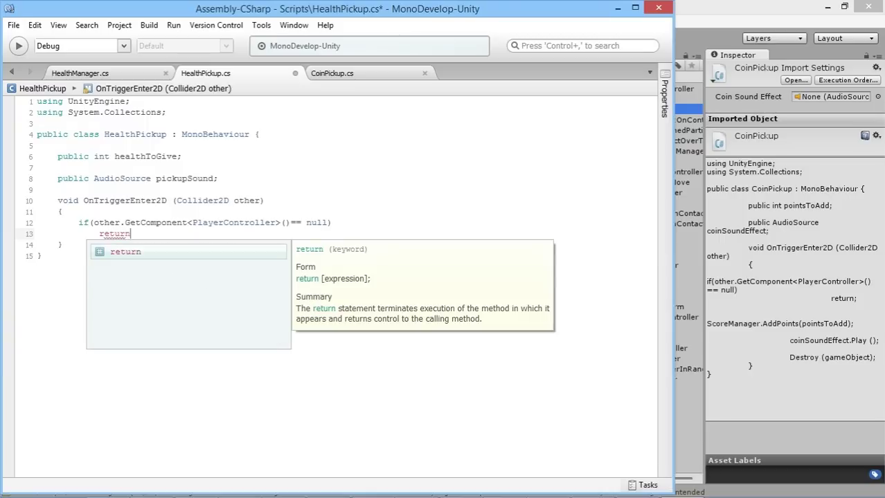
{"action": "type", "text": ";"}
{"action": "key", "text": "Return"}
{"action": "key", "text": "Return"}
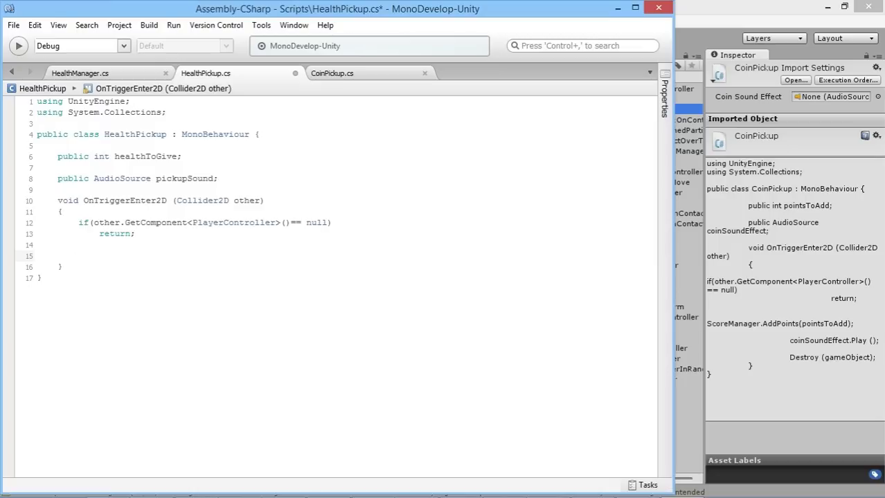
- Call HealthManager.HurtPlayer(-healthToGive); in the trigger, checking HurtPlayer's code in HealthManager.cs
{"action": "type", "text": "Health"}
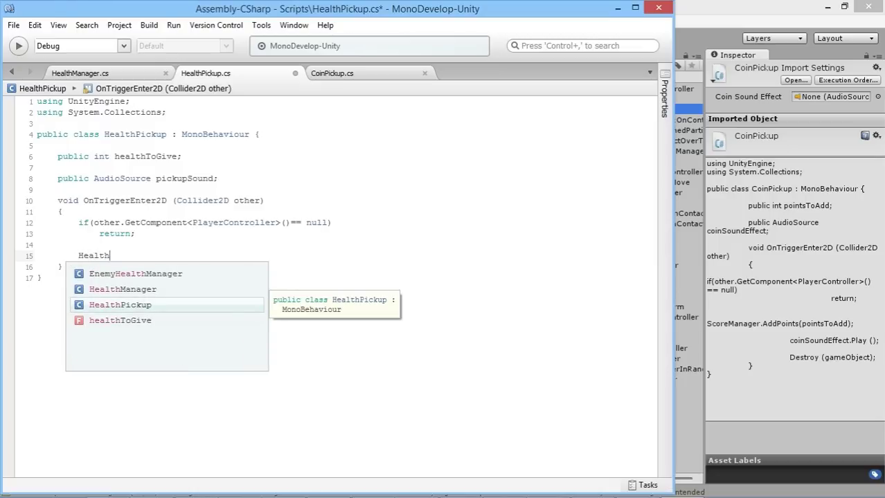
{"action": "type", "text": "Manager"}
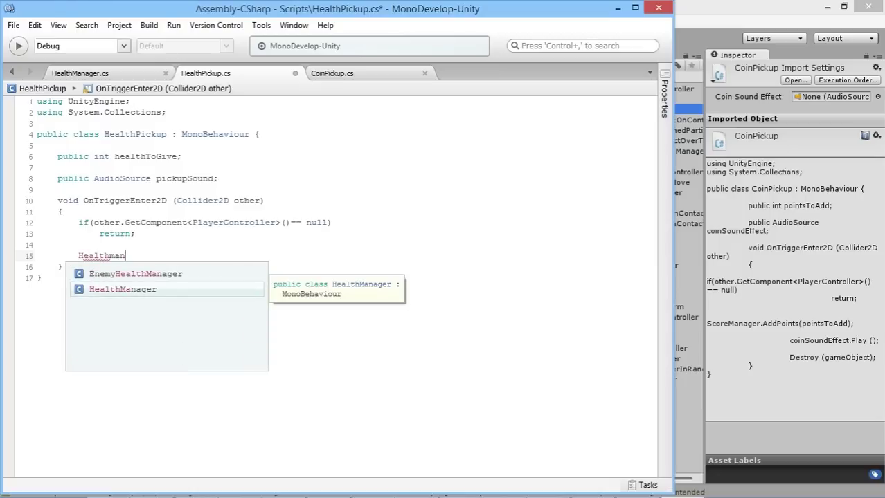
{"action": "type", "text": ".H"}
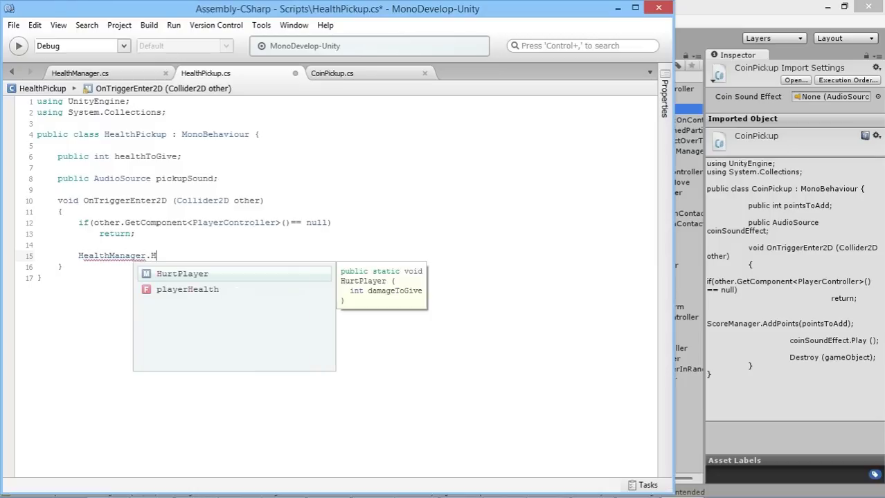
{"action": "type", "text": "urtPlayer("}
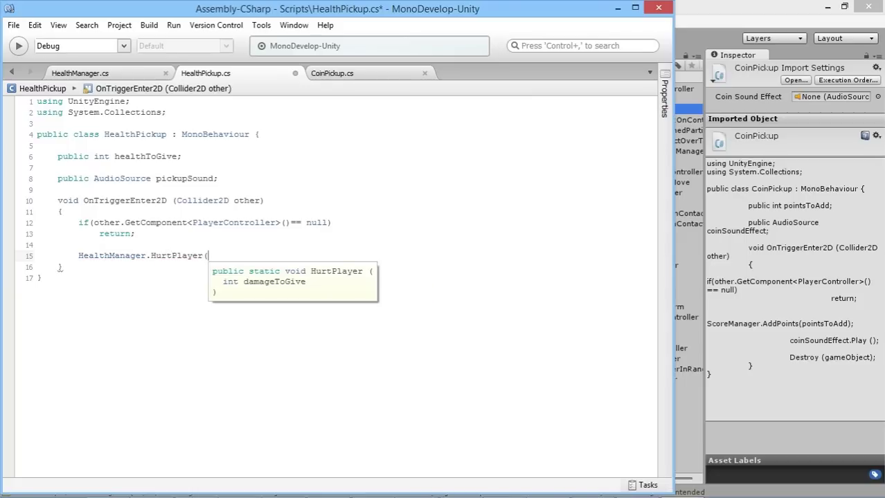
{"action": "left_click", "coordinate": [81, 72]}
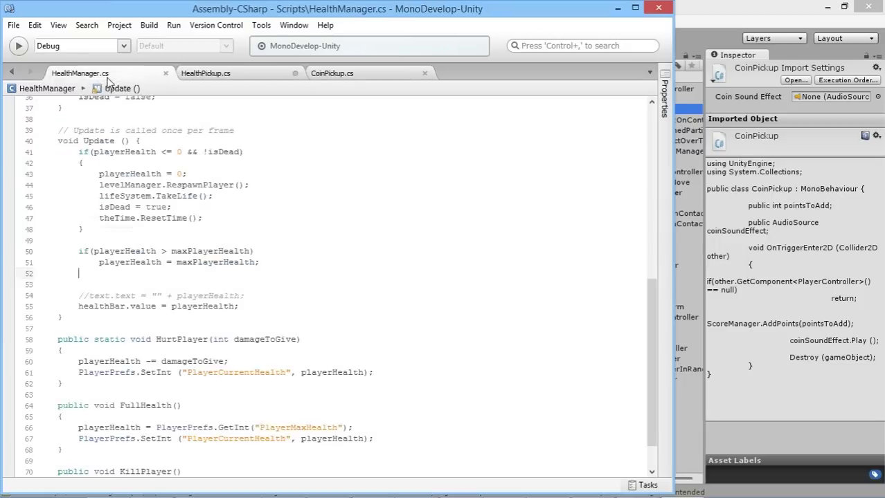
{"action": "scroll", "coordinate": [253, 233], "scroll_direction": "down", "scroll_amount": 1}
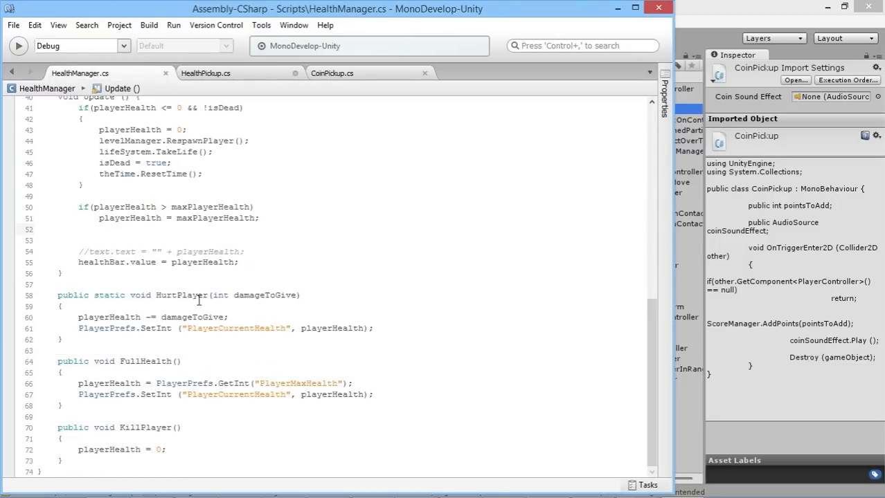
{"action": "left_click", "coordinate": [249, 76]}
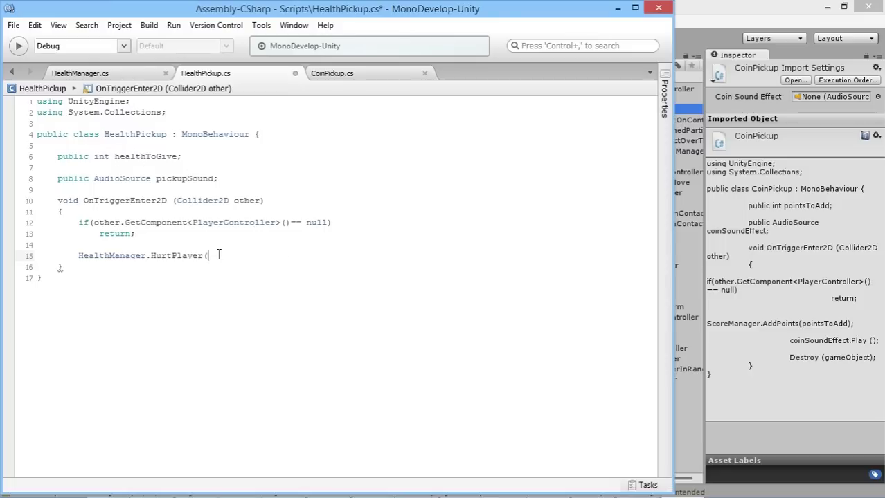
{"action": "type", "text": "-health"}
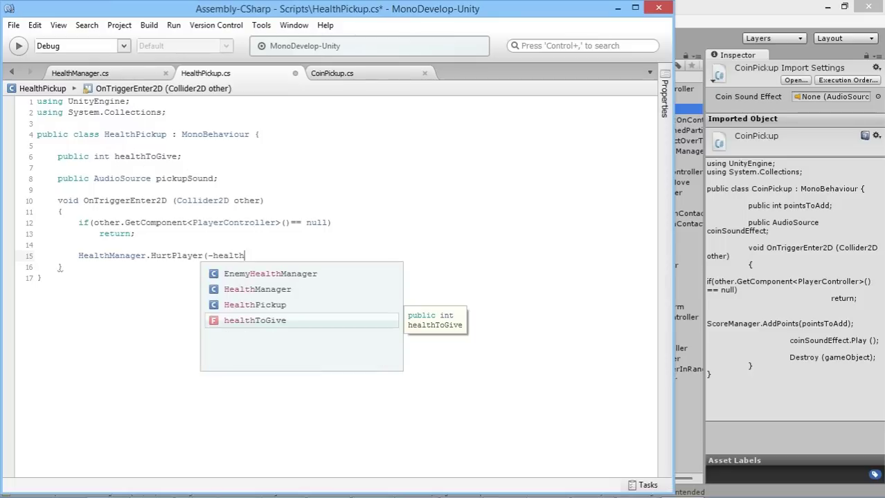
{"action": "type", "text": "ToGive)"}
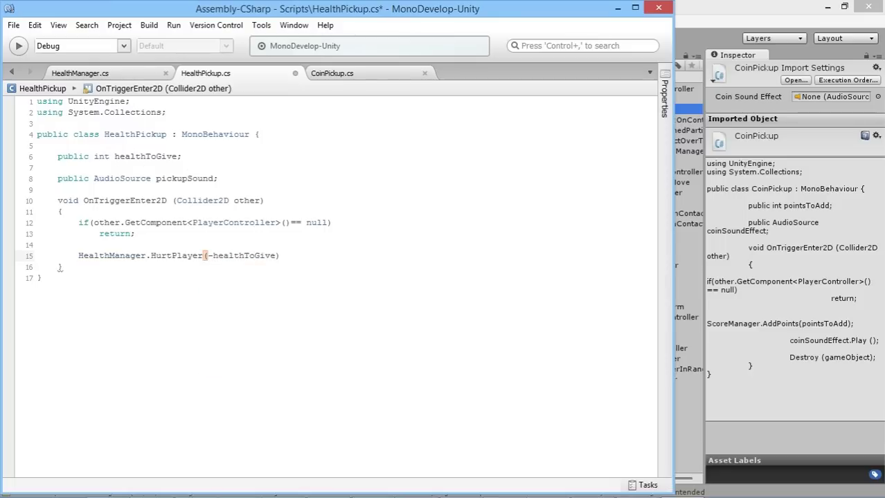
{"action": "type", "text": ";"}
{"action": "left_click", "coordinate": [110, 75]}
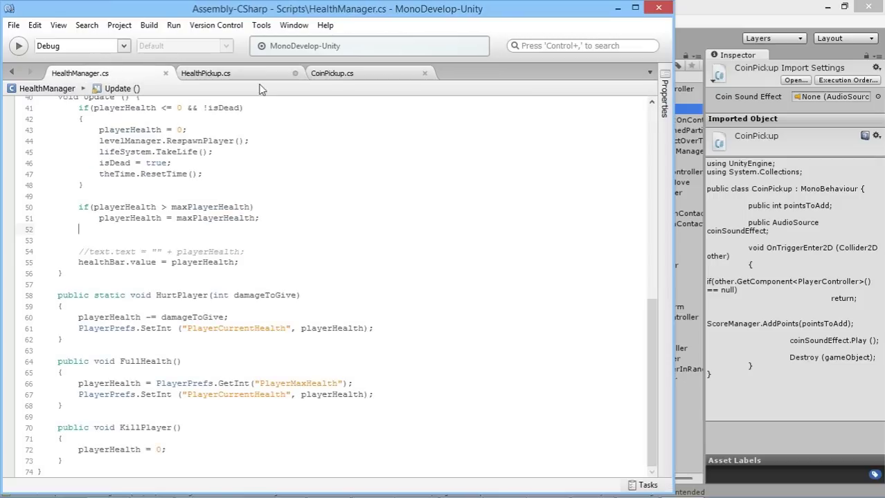
{"action": "left_click", "coordinate": [237, 75]}
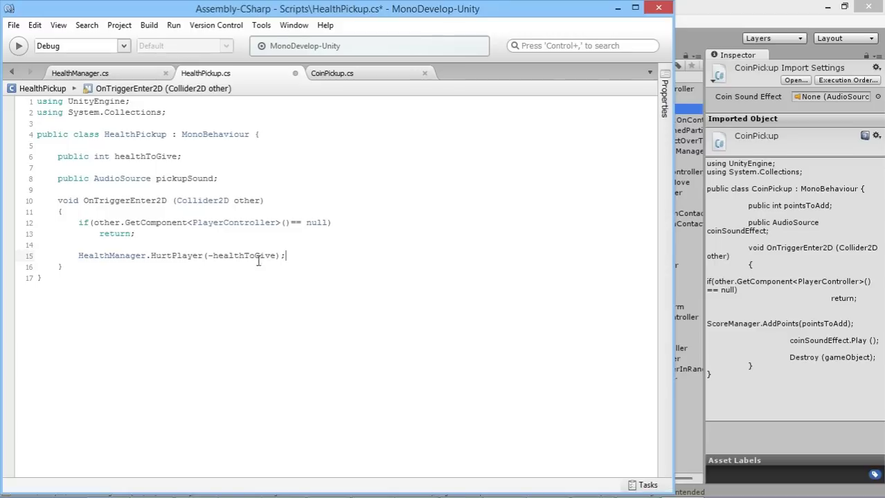
{"action": "left_click", "coordinate": [136, 78]}
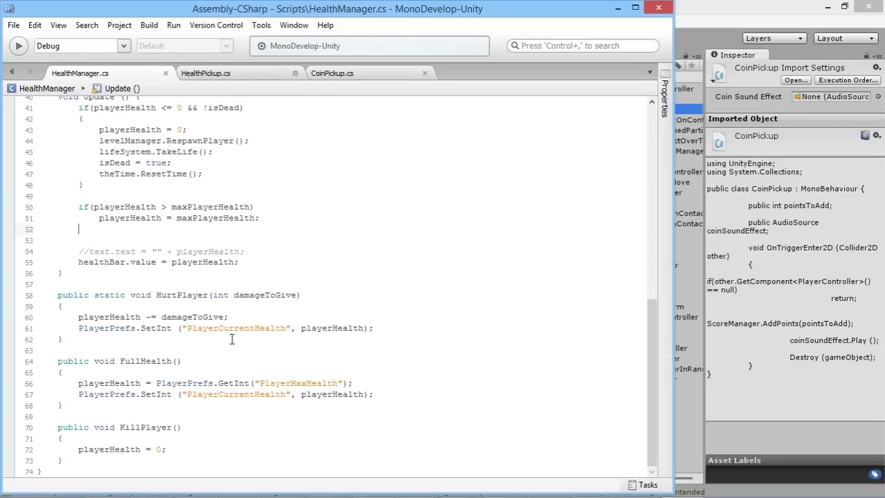
{"action": "left_click", "coordinate": [242, 73]}
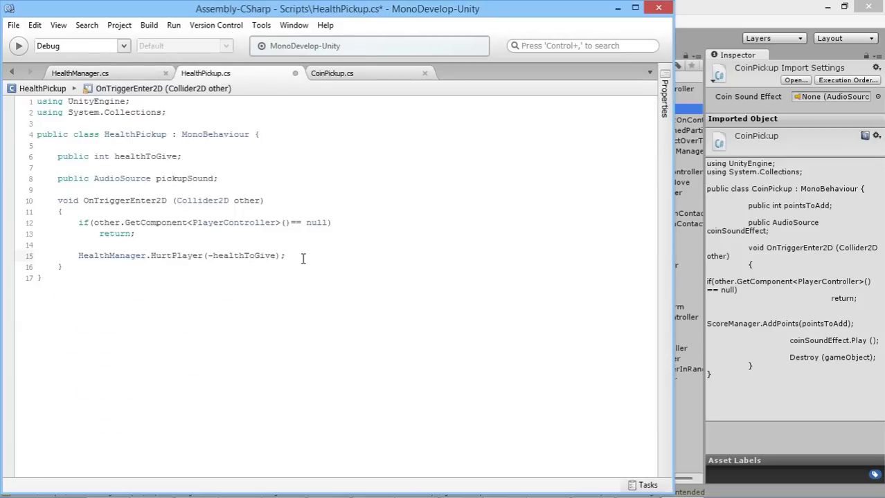
- Add pickupSound.Play(); below the HurtPlayer call
{"action": "key", "text": "Return"}
{"action": "key", "text": "Return"}
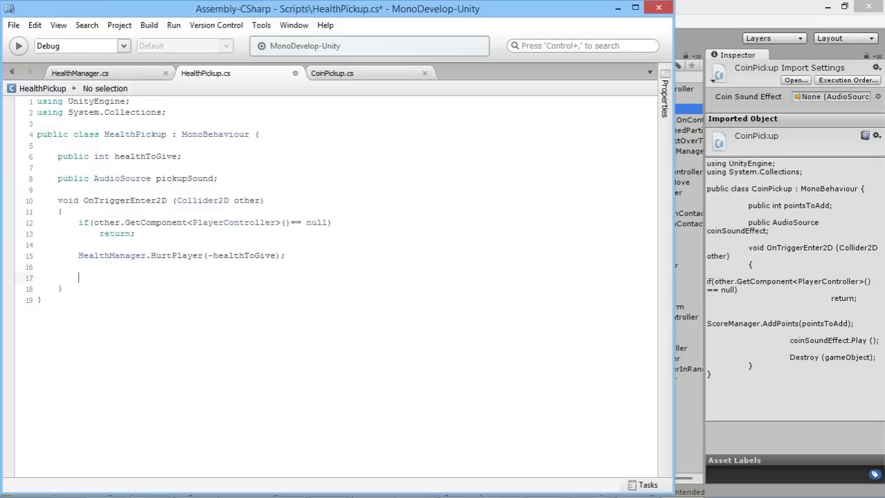
{"action": "type", "text": "pick"}
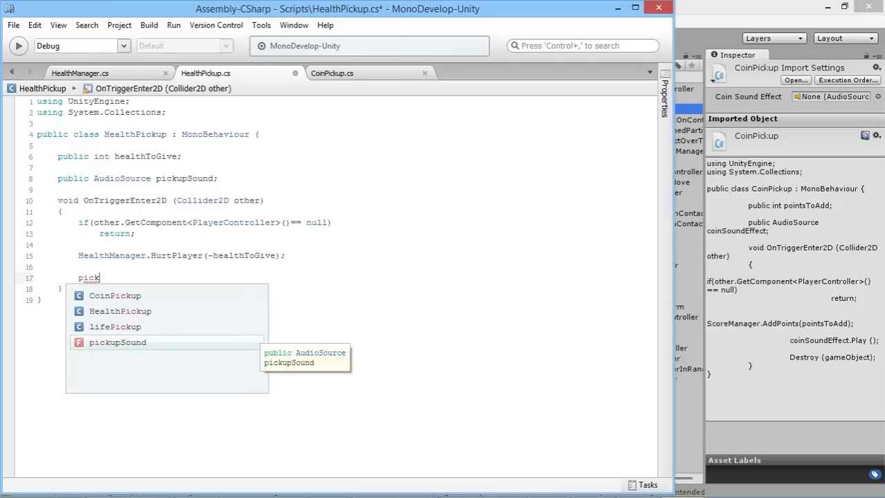
{"action": "key", "text": "Return"}
{"action": "type", "text": ".pl"}
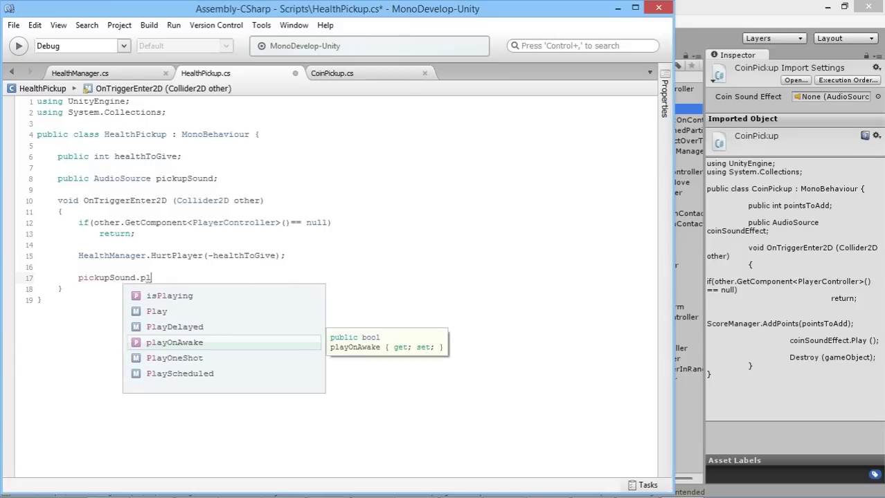
{"action": "key", "text": "Up"}
{"action": "key", "text": "Up"}
{"action": "key", "text": "Return"}
{"action": "type", "text": "()"}
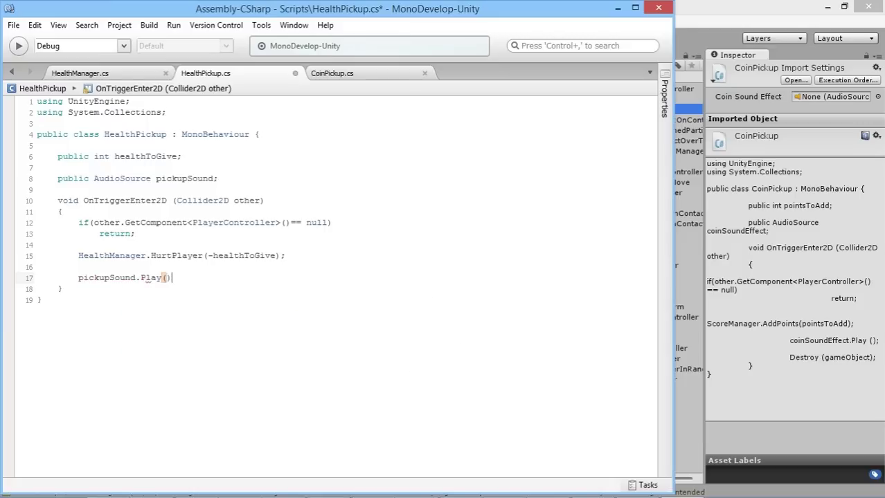
{"action": "type", "text": ";"}
- Add Destroy(gameObject);, save HealthPickup.cs and convert its line endings
{"action": "key", "text": "Return"}
{"action": "type", "text": "D"}
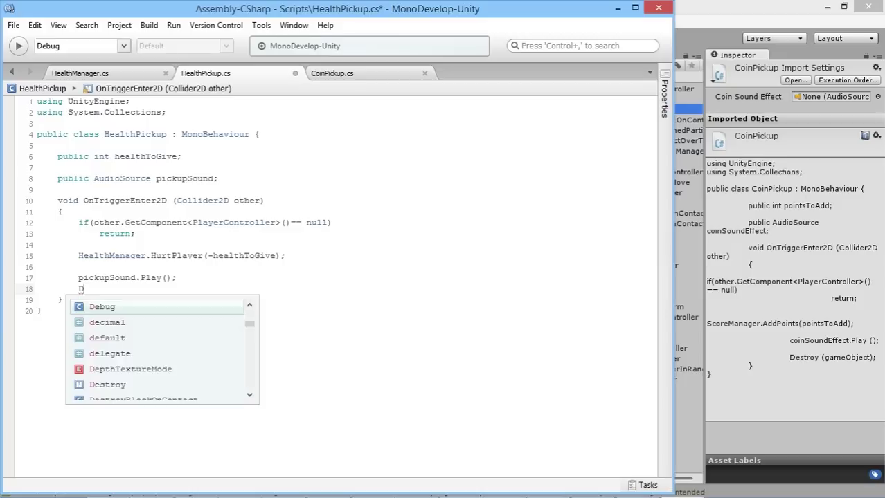
{"action": "key", "text": "BackSpace"}
{"action": "key", "text": "Return"}
{"action": "type", "text": "Destroy"}
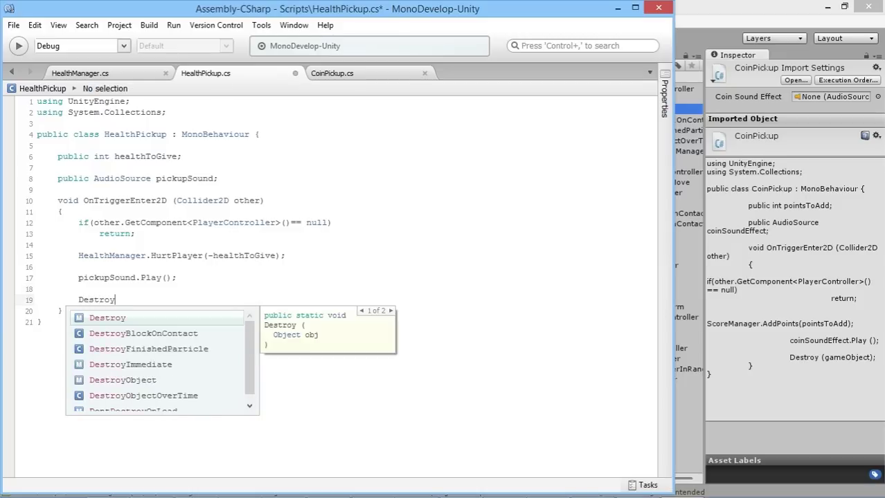
{"action": "key", "text": "Escape"}
{"action": "type", "text": "(game"}
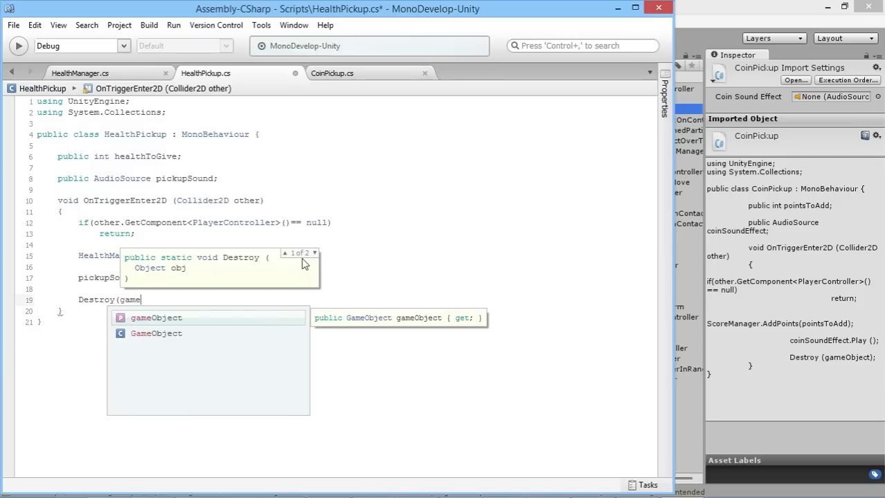
{"action": "key", "text": "Return"}
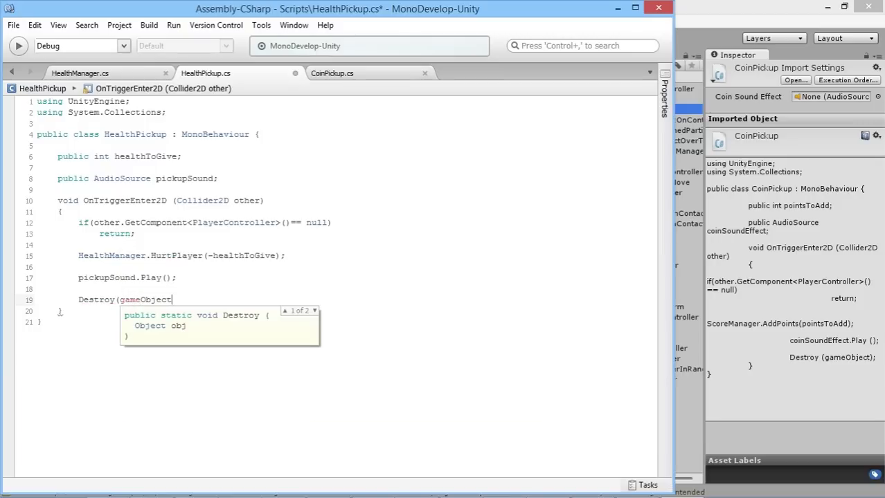
{"action": "type", "text": ");"}
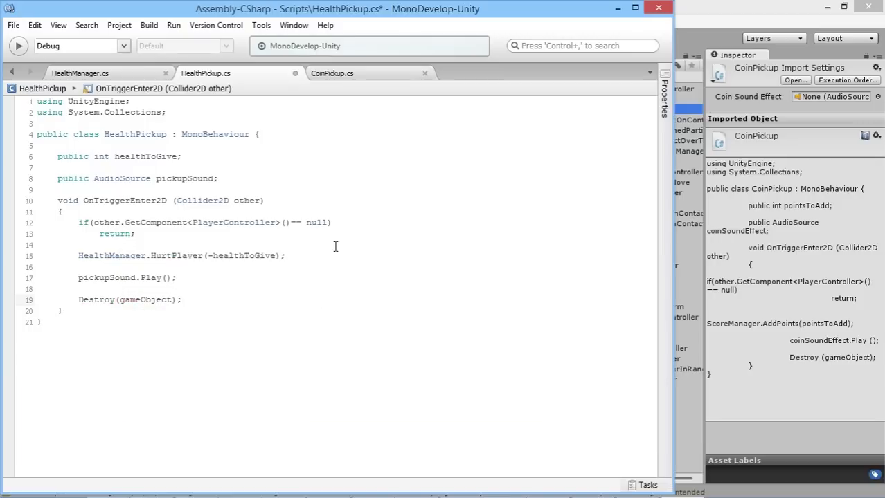
{"action": "key", "text": "ctrl+s"}
{"action": "left_click", "coordinate": [602, 119]}
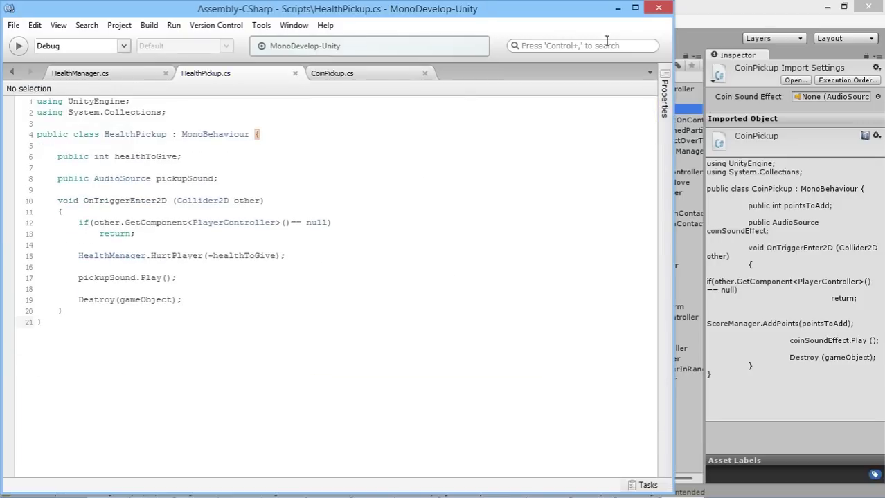
{"action": "left_click", "coordinate": [770, 6]}
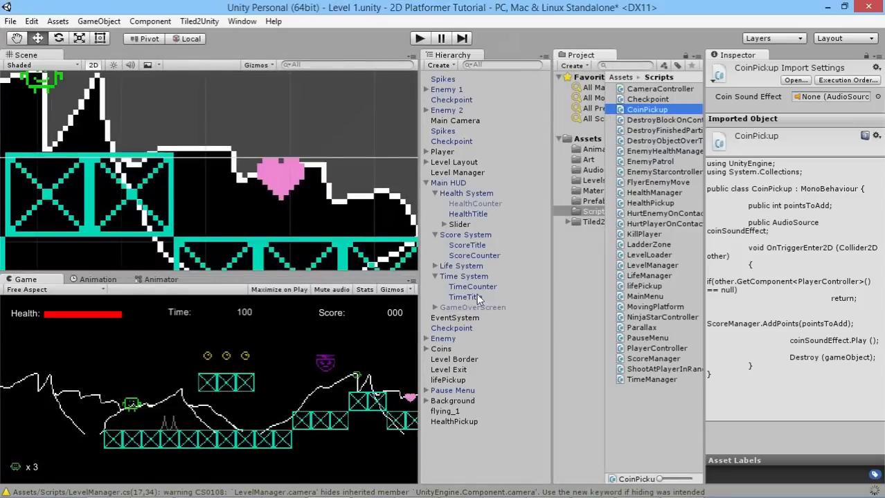
- Add the Health Pickup component to the heart object and set Health To Give to 3
{"action": "left_click", "coordinate": [461, 422]}
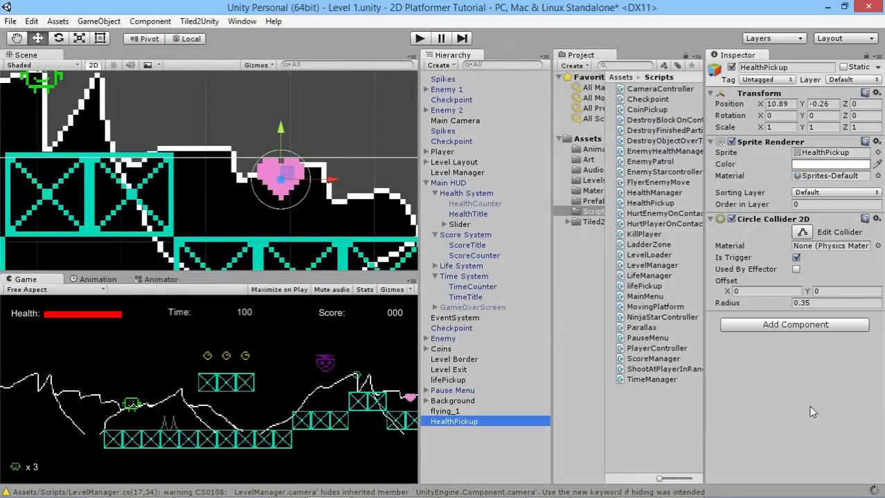
{"action": "left_click", "coordinate": [822, 328]}
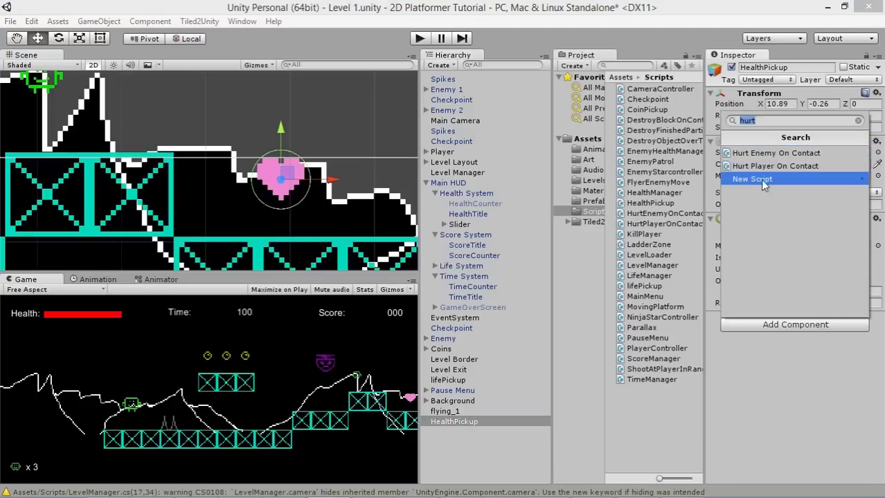
{"action": "type", "text": "health"}
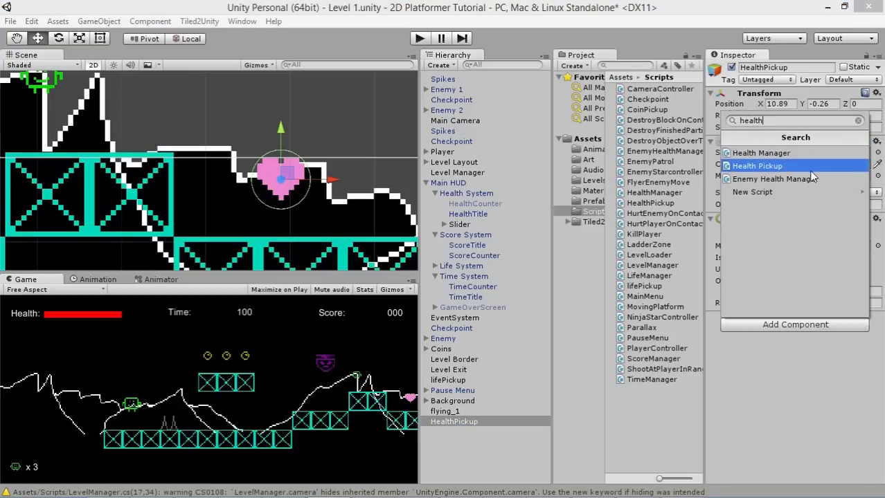
{"action": "key", "text": "Return"}
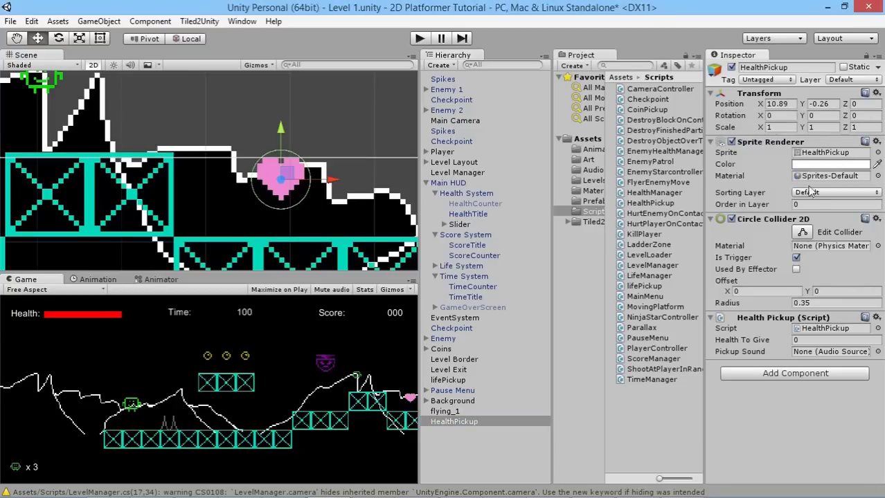
{"action": "left_click", "coordinate": [805, 340]}
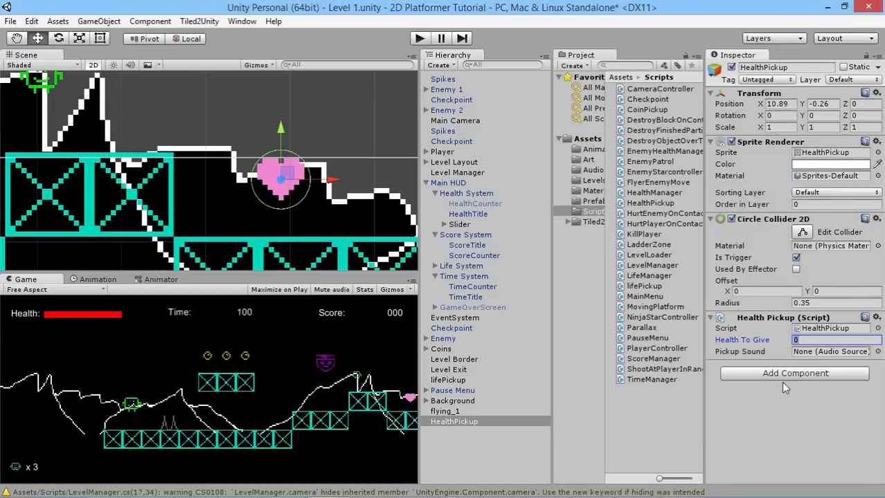
{"action": "type", "text": "3"}
- Assign the Coins audio source to the heart's Pickup Sound field and enter Play mode
{"action": "left_click", "coordinate": [441, 350]}
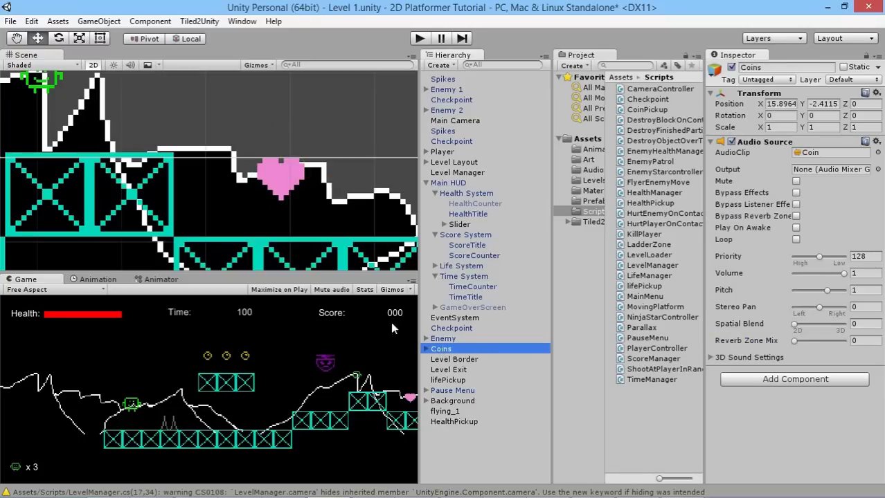
{"action": "left_click", "coordinate": [469, 419]}
{"action": "left_click_drag", "start_coordinate": [435, 353], "coordinate": [831, 352]}
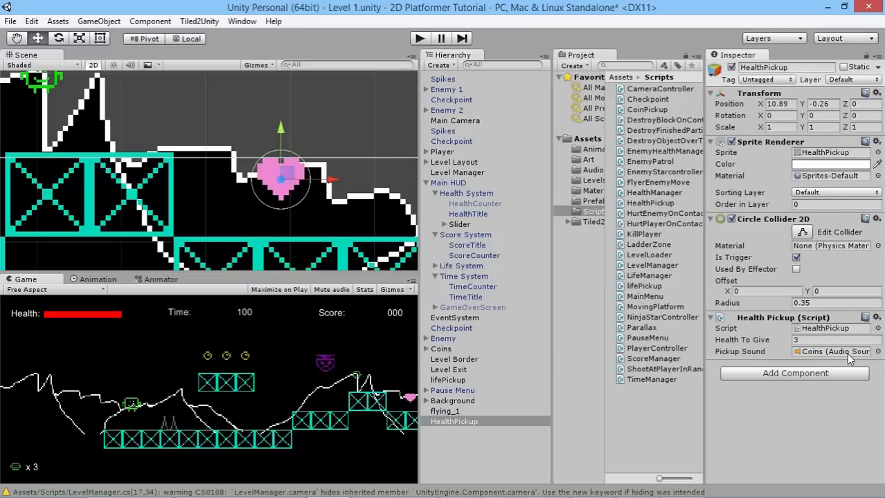
{"action": "left_click", "coordinate": [420, 39]}
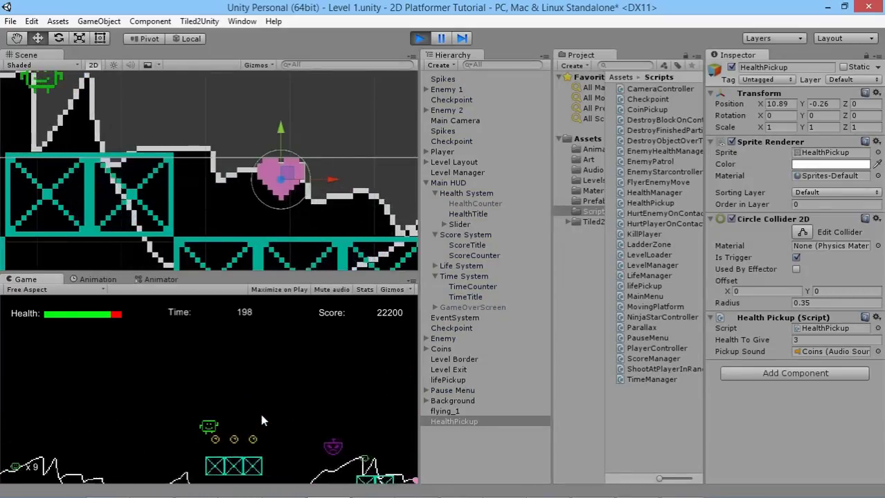
- Run the player right into the heart pickup, throwing stars at enemies along the way
{"action": "key", "text": "Right"}
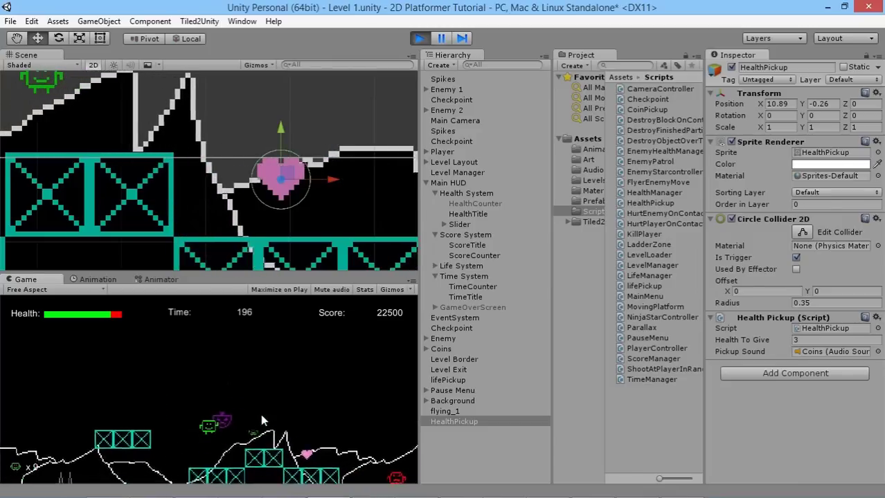
{"action": "key", "text": "Right"}
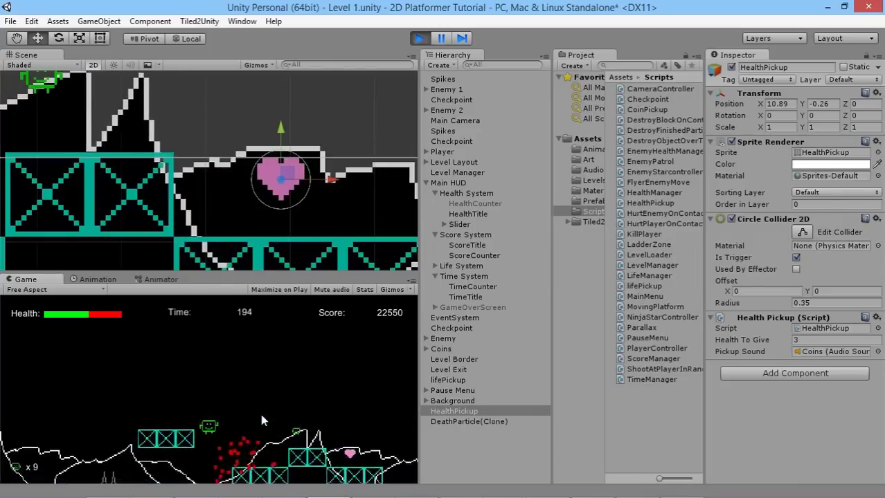
{"action": "key", "text": "Right"}
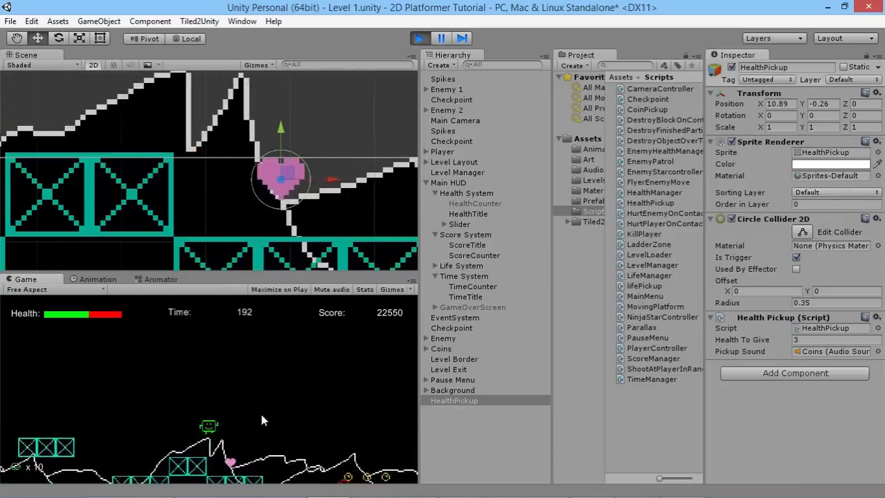
{"action": "key", "text": "Right"}
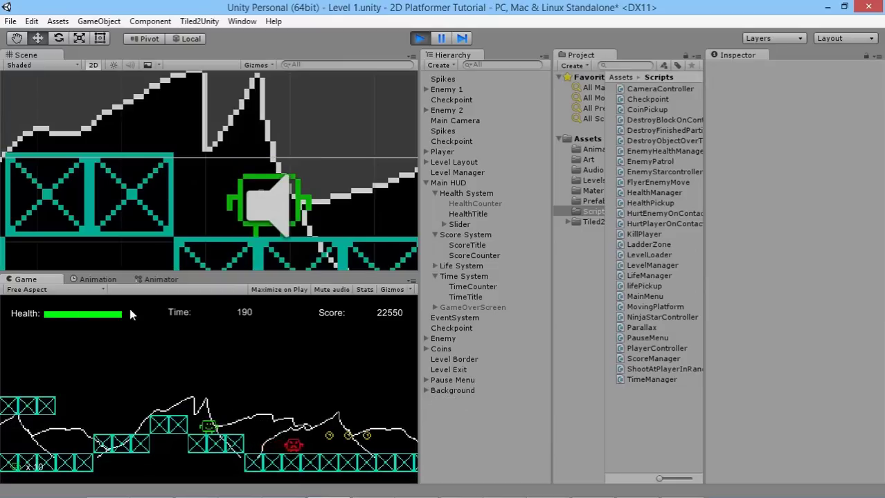
{"action": "key", "text": "Right"}
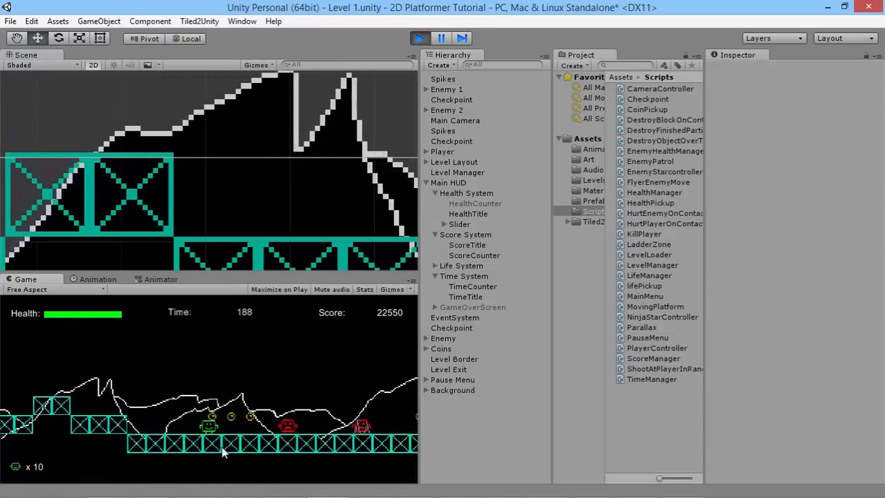
{"action": "key", "text": "Right"}
{"action": "key", "text": "Return"}
{"action": "key", "text": "Return"}
{"action": "key", "text": "Return"}
{"action": "key", "text": "Return"}
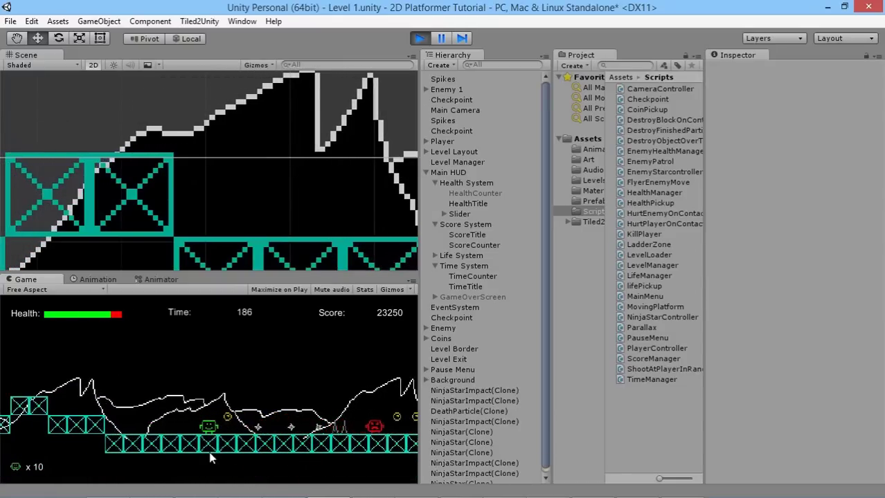
{"action": "key", "text": "Right"}
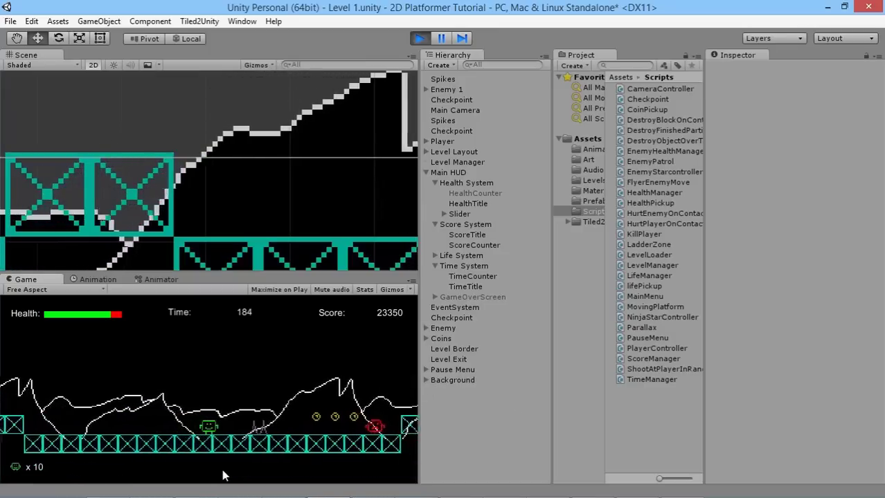
{"action": "key", "text": "Right"}
{"action": "key", "text": "Return"}
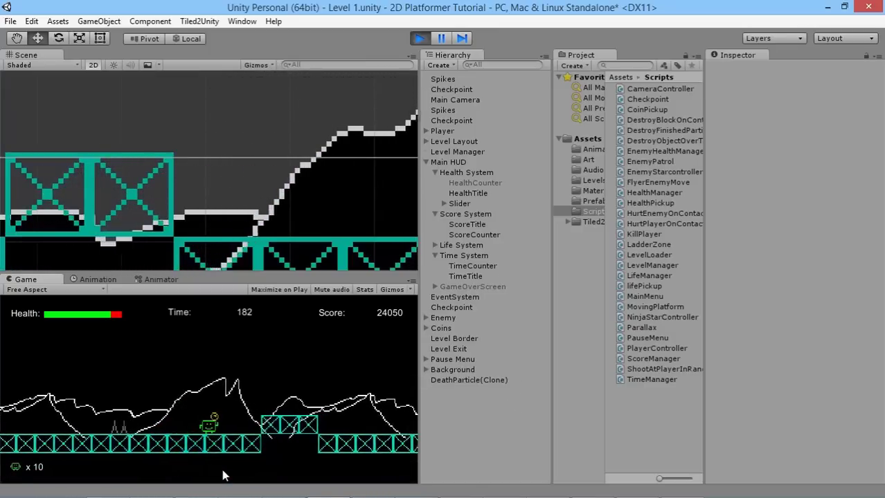
- Keep advancing through the level, jumping off platforms down to the lower ground
{"action": "key", "text": "Right"}
{"action": "key", "text": "space"}
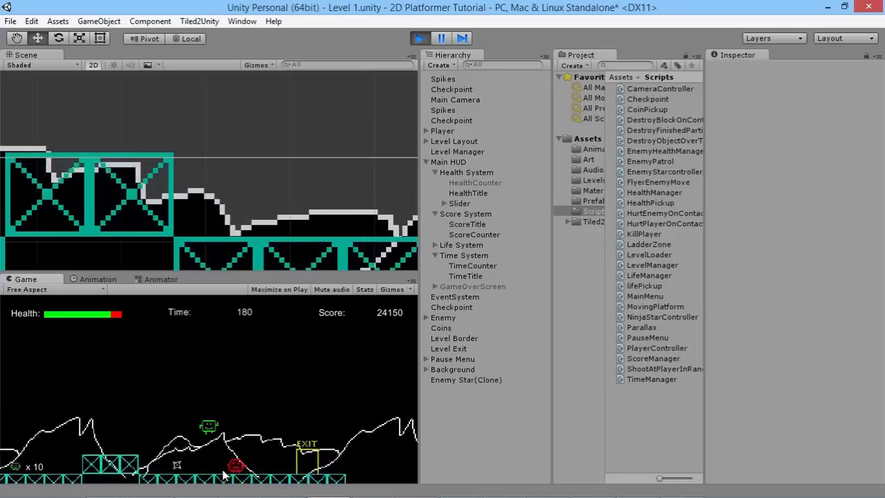
{"action": "key", "text": "Right"}
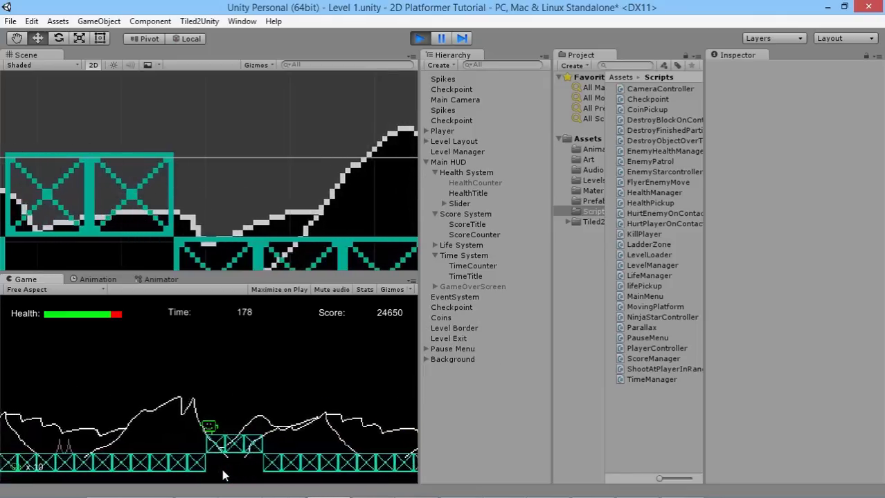
{"action": "key", "text": "Right"}
{"action": "key", "text": "space"}
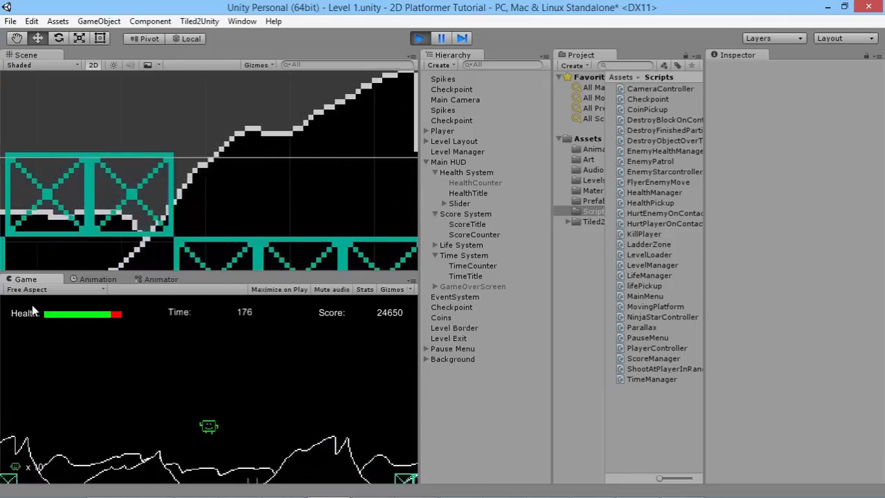
{"action": "key", "text": "Right"}
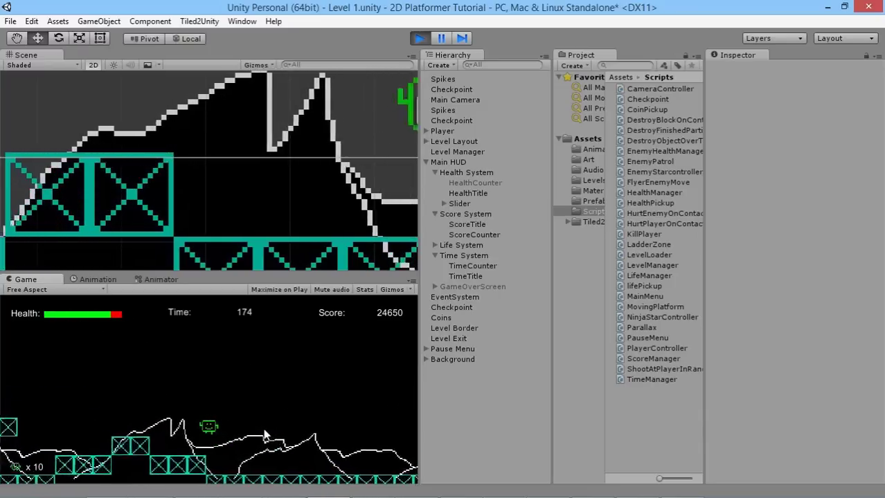
{"action": "key", "text": "Right"}
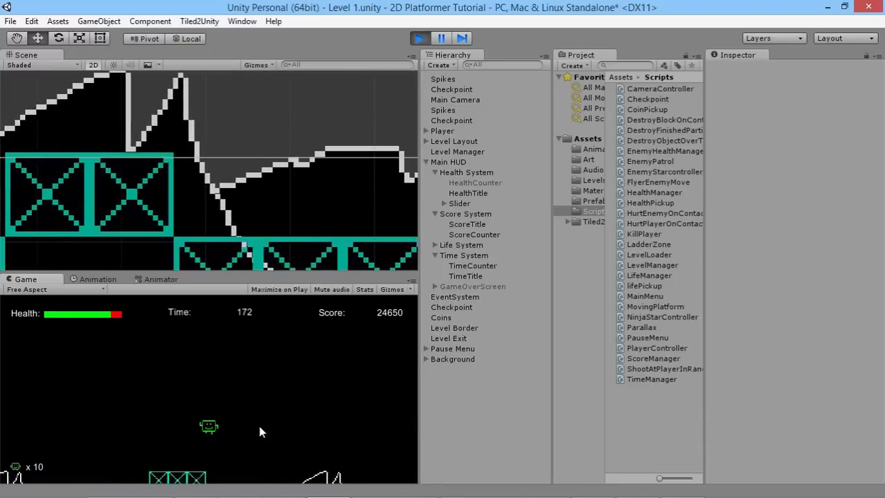
{"action": "key", "text": "Right"}
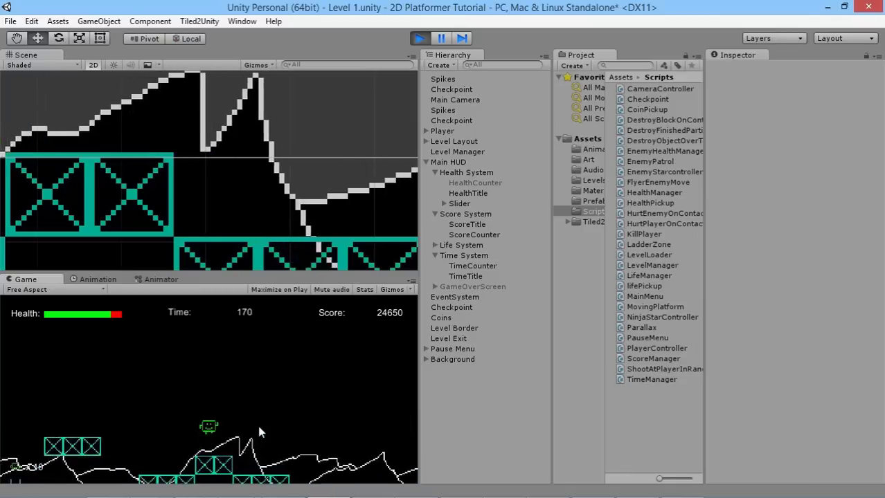
{"action": "key", "text": "Right"}
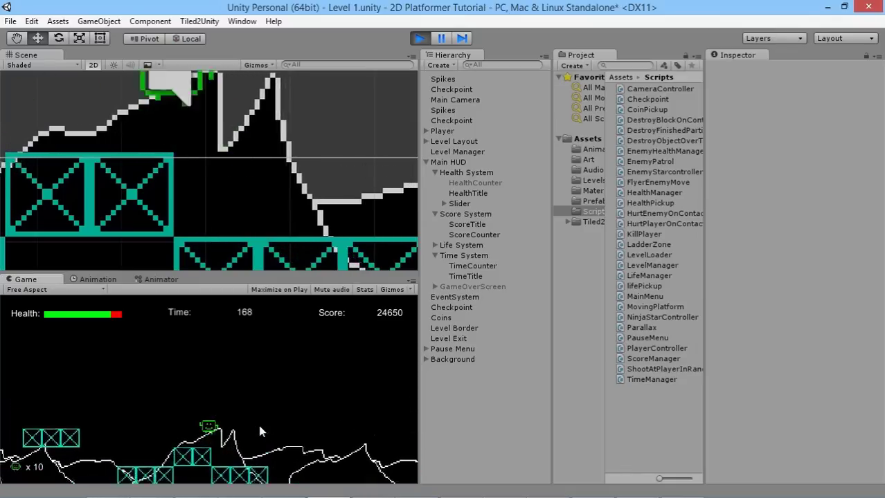
{"action": "key", "text": "Right"}
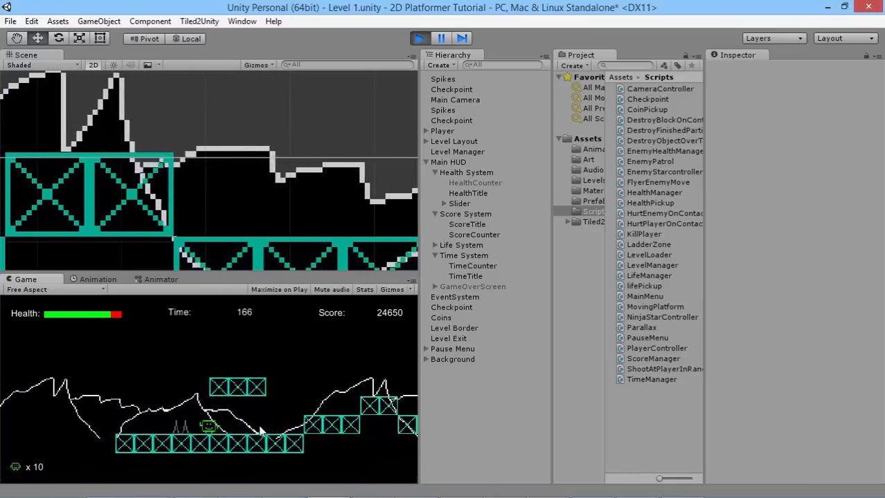
{"action": "key", "text": "Left"}
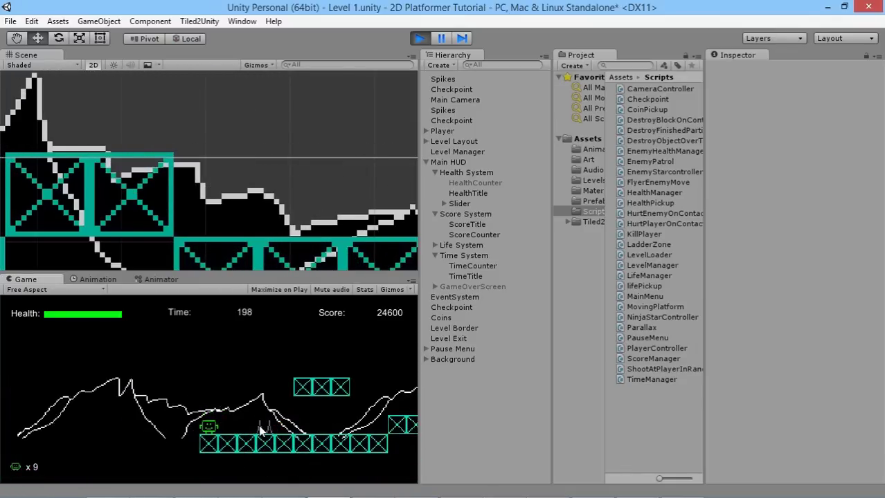